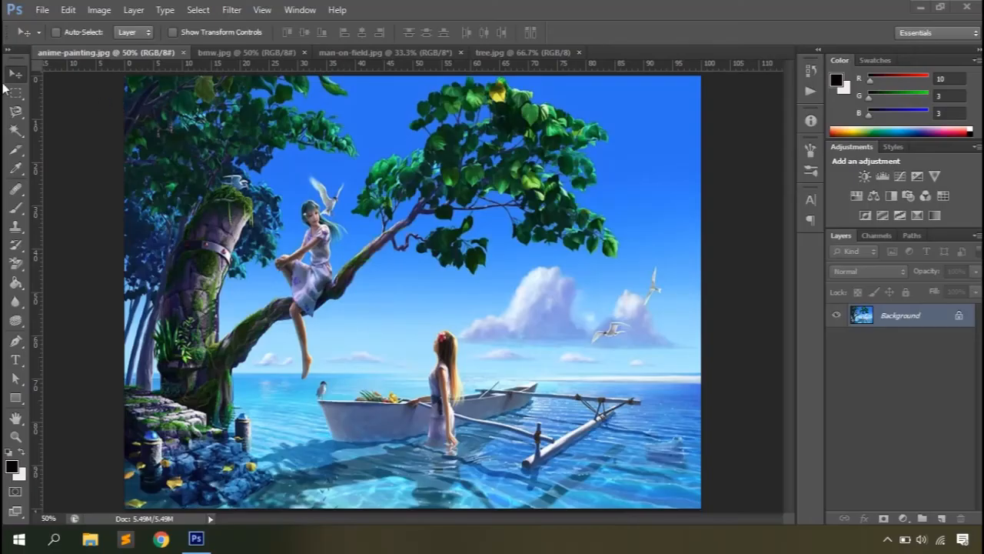
Choose the Rectangular Marquee tool, draw two trial rectangular selections over the trees and sky, and clear them.
left_click(17, 94)
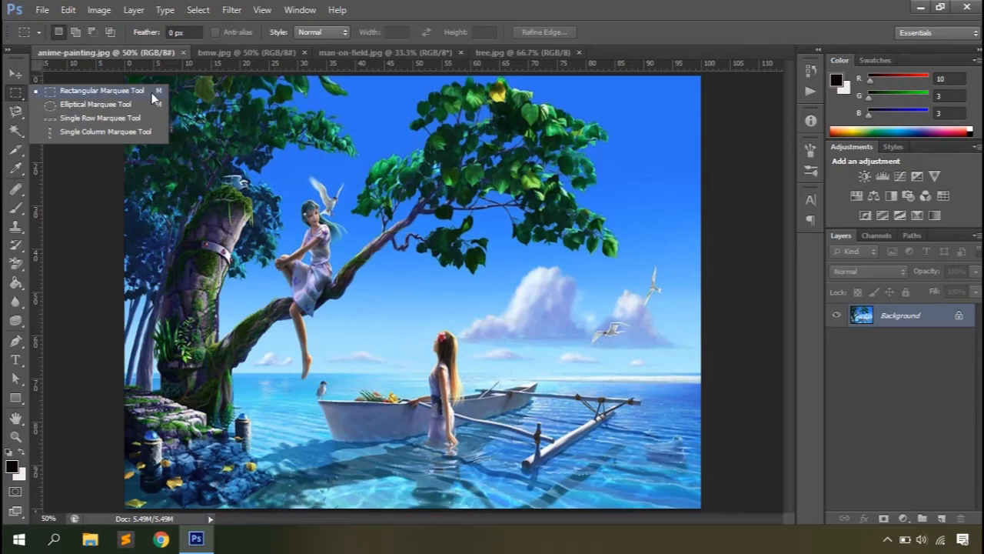
left_click(62, 93)
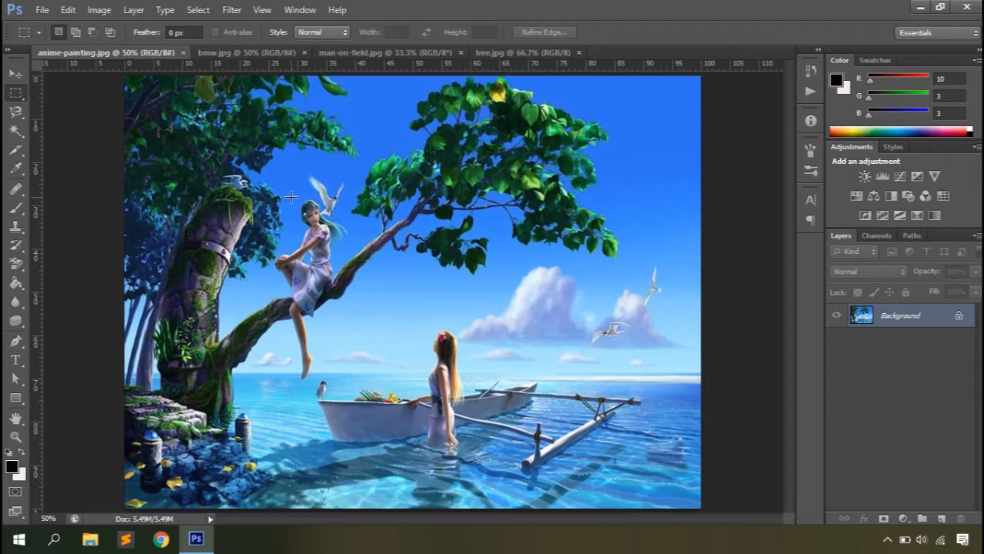
left_click_drag(269, 132, 593, 283)
left_click(210, 158)
left_click_drag(209, 157, 449, 380)
left_click(551, 291)
Check the marquee tool's presets and draw a rectangular selection around the upper flying bird beside the clouds.
left_click(35, 33)
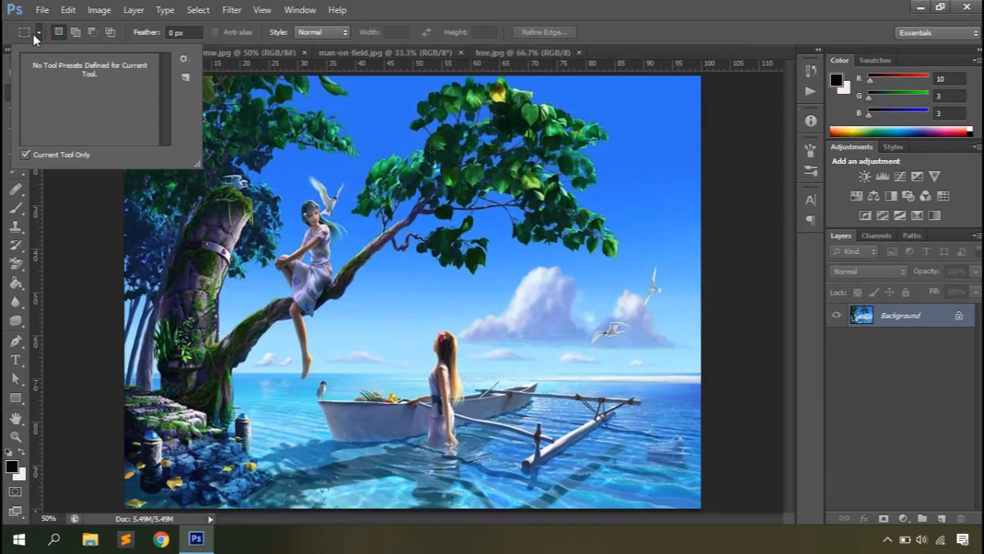
left_click(34, 32)
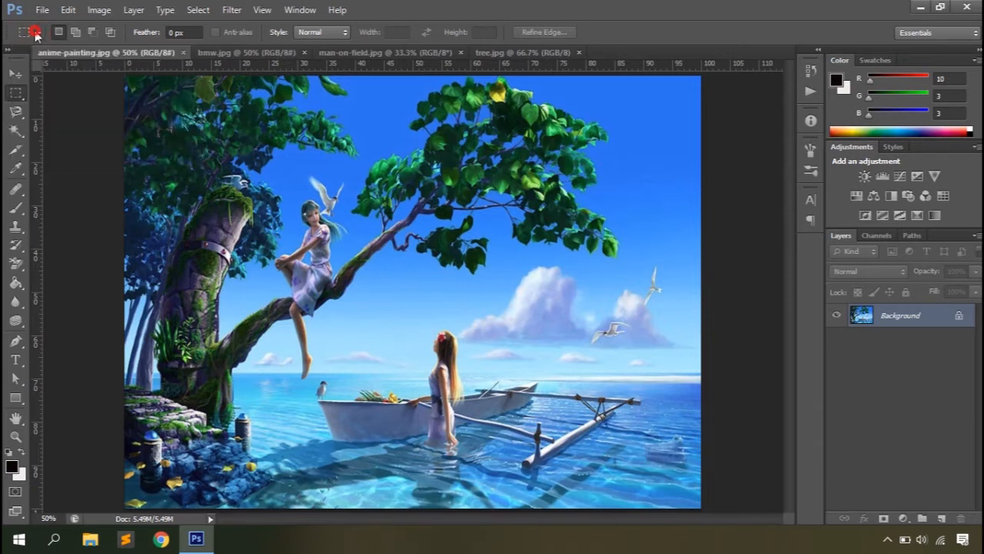
left_click_drag(386, 147, 450, 382)
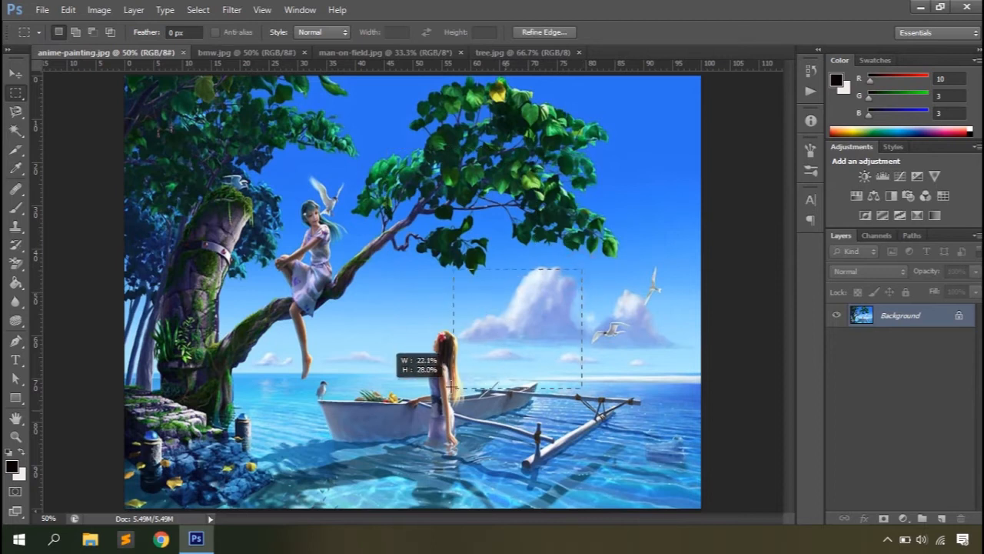
left_click_drag(641, 263, 670, 304)
Add rectangular areas around the lower flying bird and the large cloud to the existing selection.
left_click(77, 32)
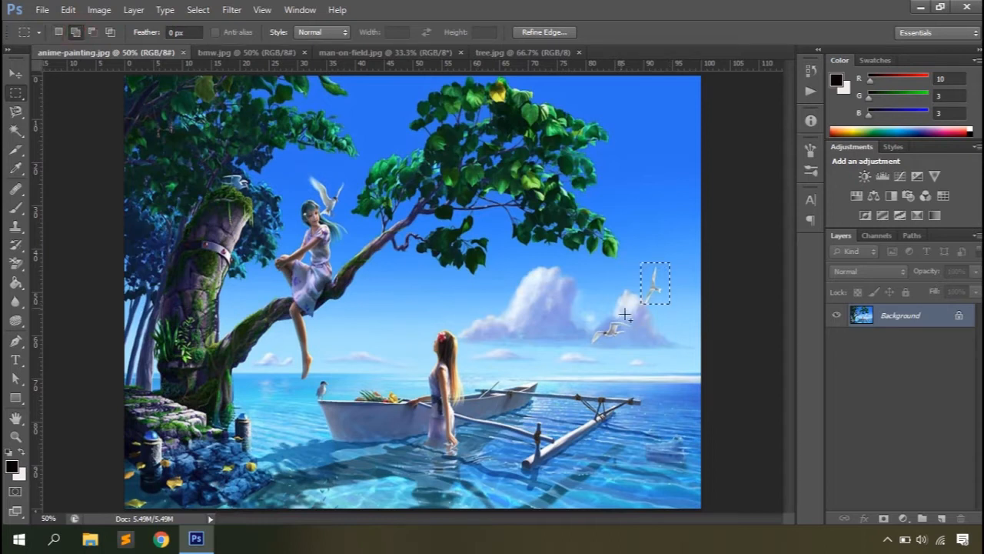
left_click_drag(580, 309, 636, 352)
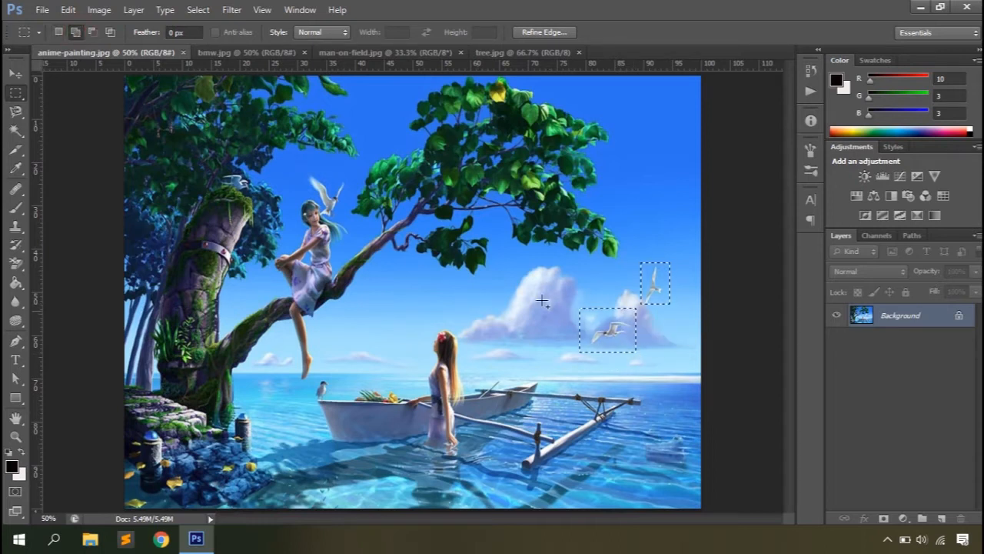
left_click_drag(509, 271, 563, 321)
Subtract the cloud and lower bird areas from the selection, and intersect the rest with a rectangle covering its lower part.
left_click(93, 34)
left_click_drag(497, 259, 574, 336)
left_click_drag(562, 298, 646, 357)
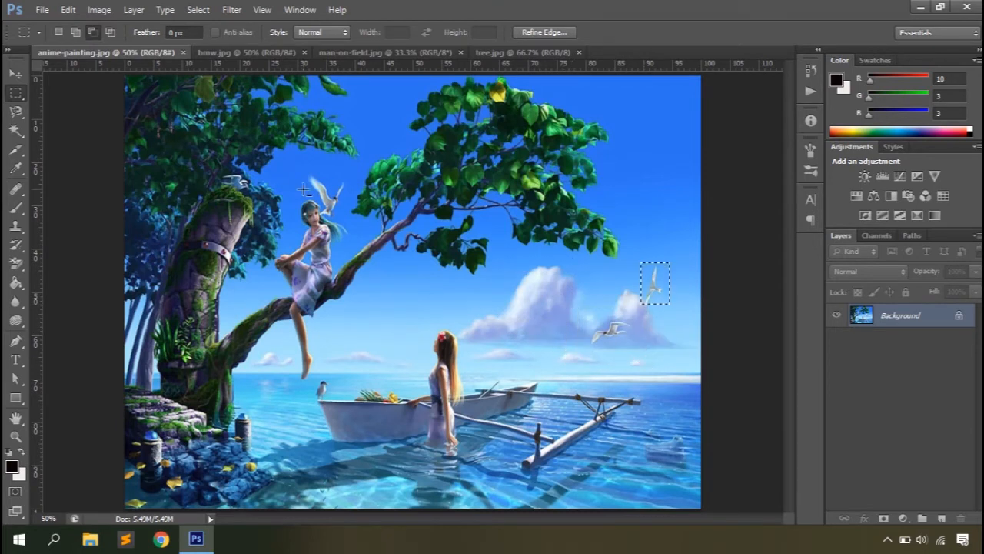
left_click(116, 32)
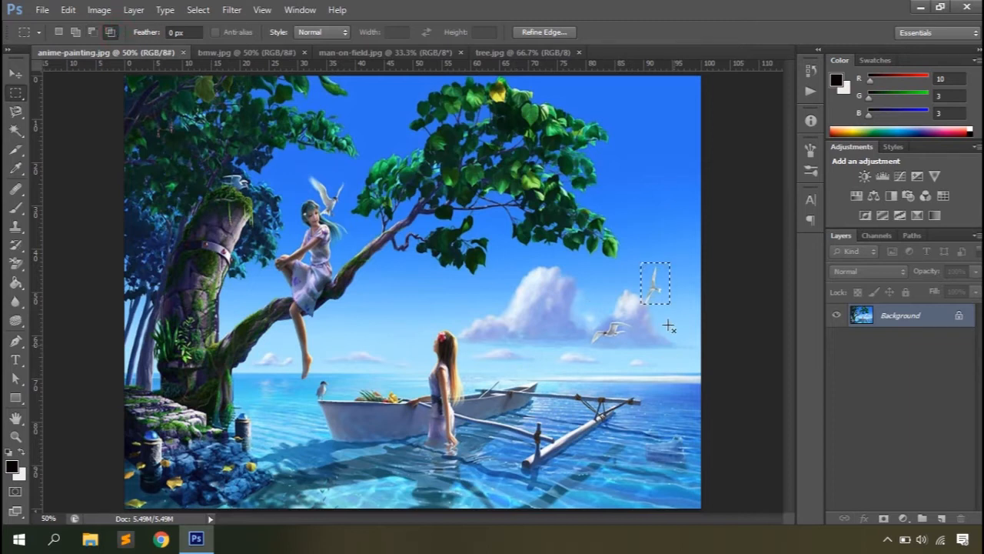
left_click_drag(692, 360, 546, 280)
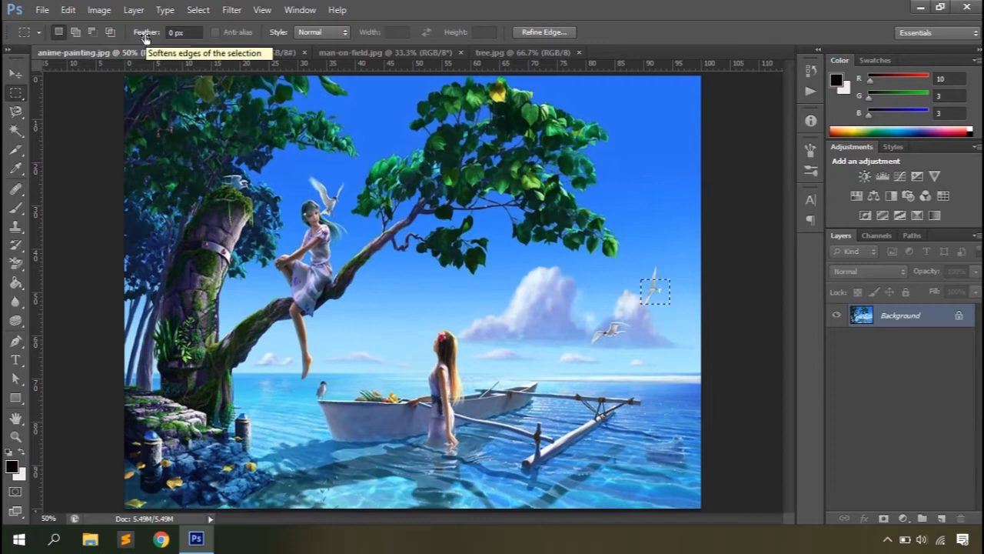
Set the marquee feather to 50 px and draw a feathered selection around the lower flying bird.
left_click(172, 32)
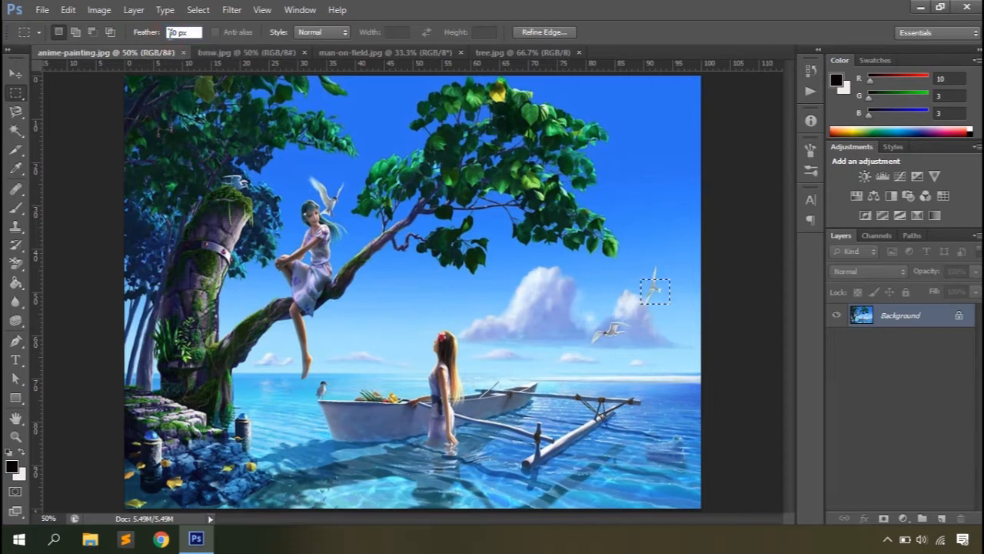
key("Return")
left_click_drag(566, 290, 657, 367)
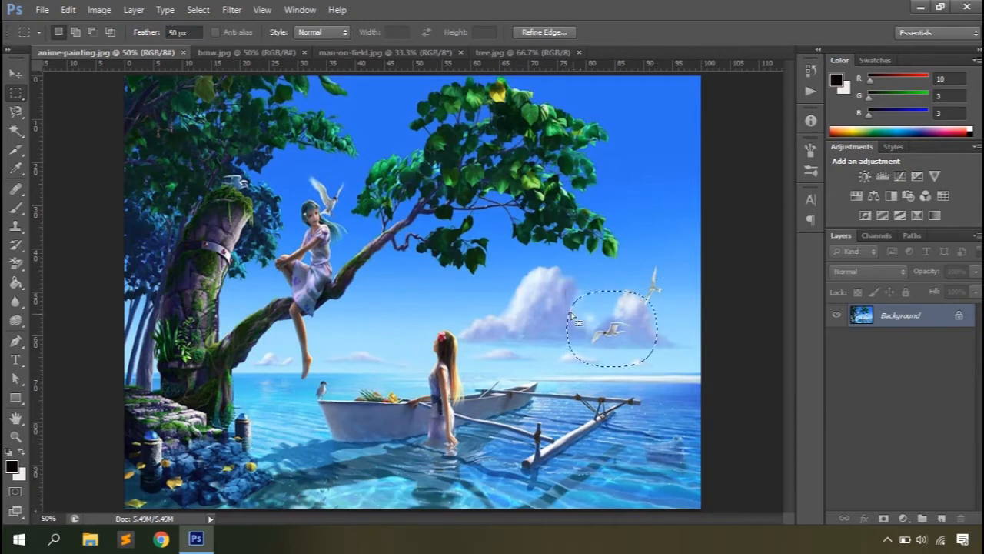
Copy the feathered selection to a new layer and inspect its soft edges by temporarily hiding the Background layer.
right_click(639, 359)
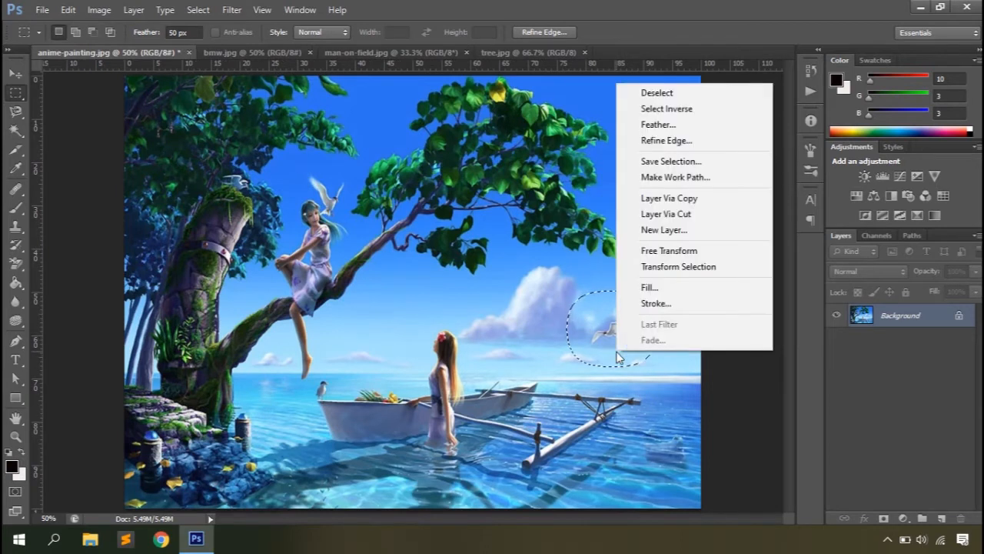
left_click(691, 199)
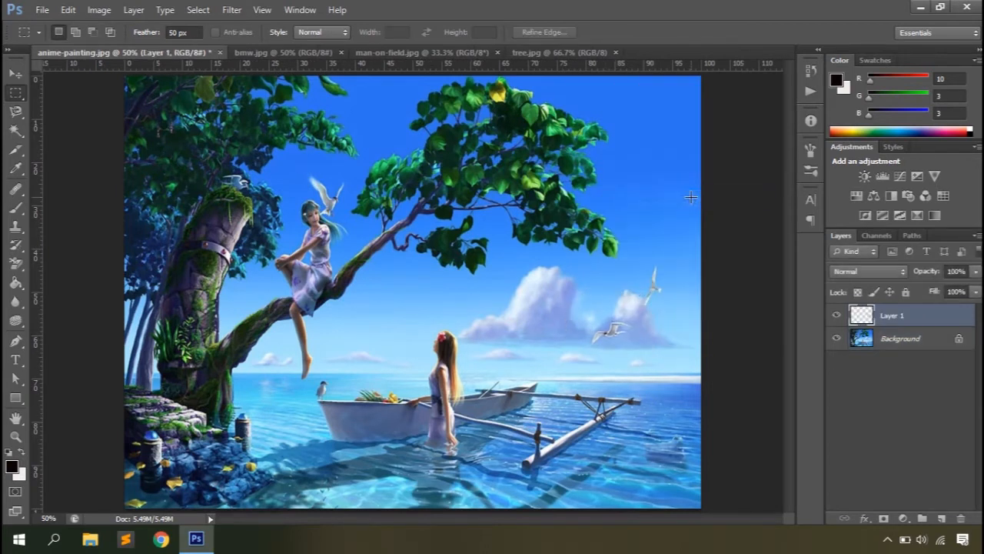
left_click(837, 340)
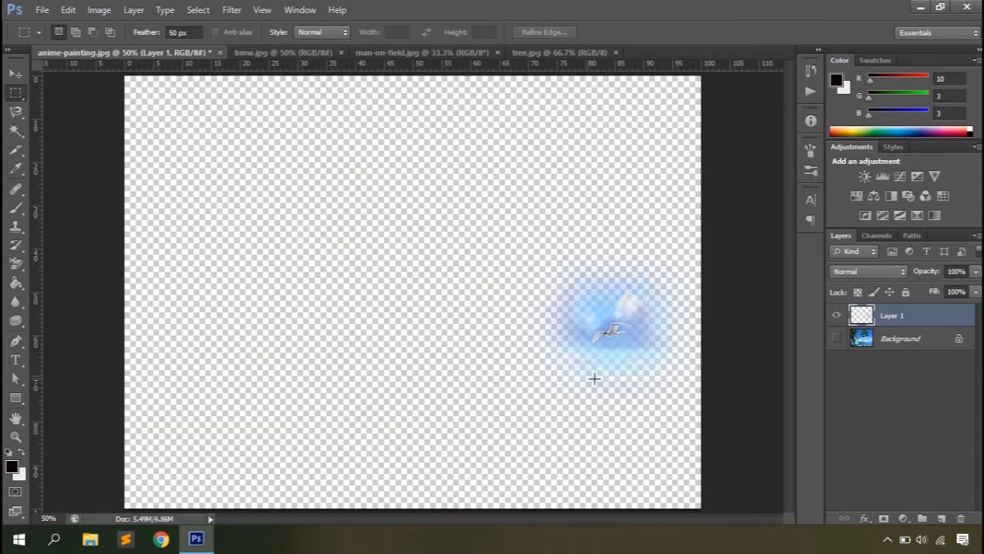
left_click(836, 339)
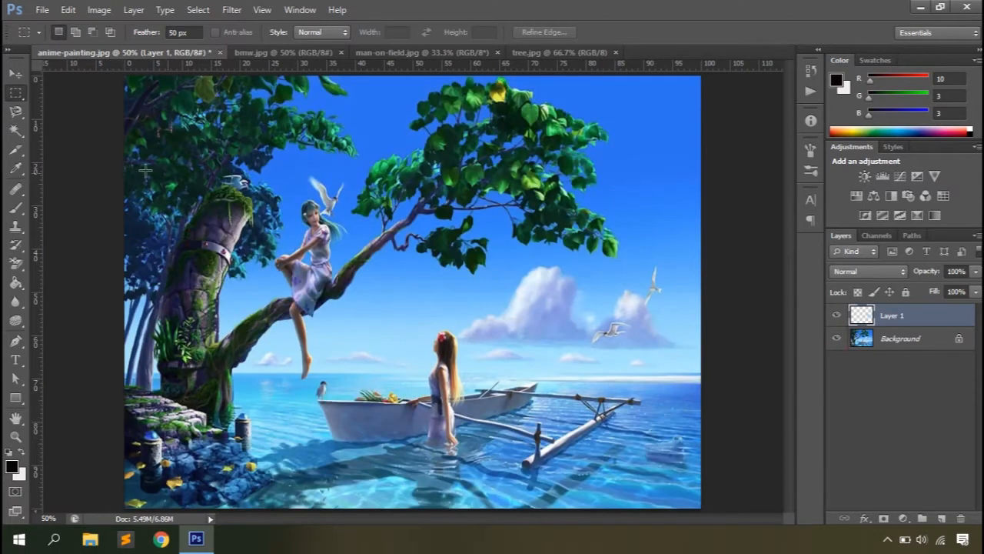
Move the copied bird layer down toward the water, return to the Rectangular Marquee tool and delete that layer.
left_click(14, 76)
left_click_drag(659, 297, 685, 348)
left_click(15, 92)
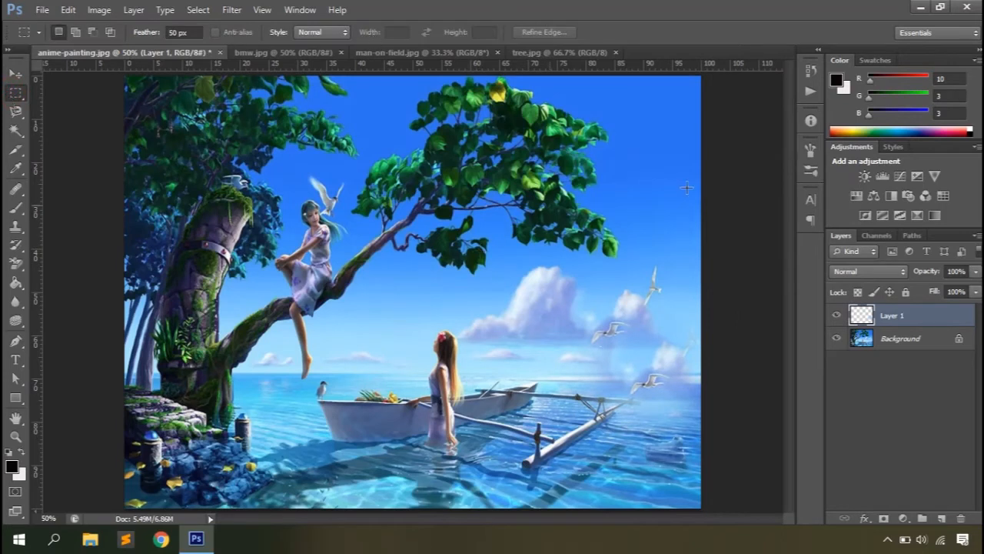
left_click_drag(938, 319, 960, 518)
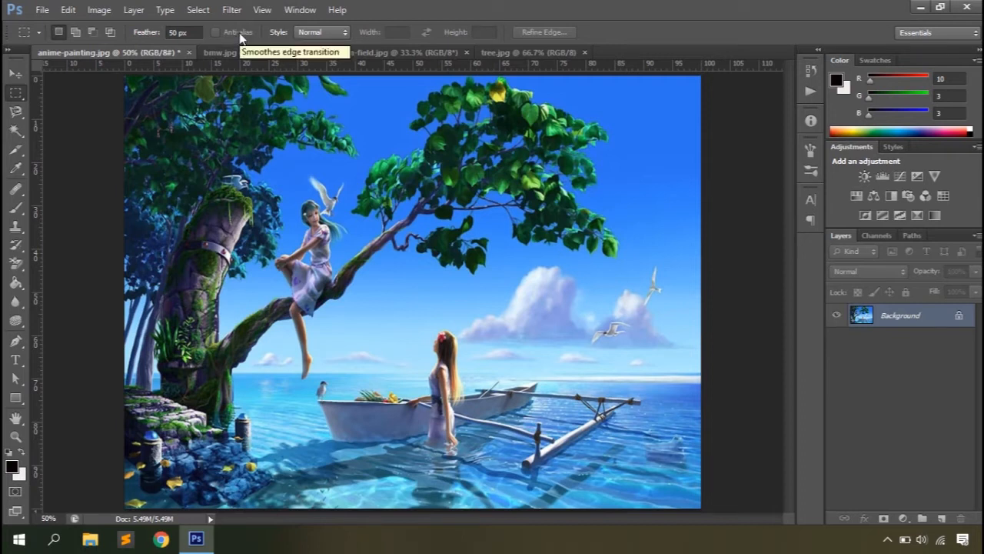
Set the marquee style to Fixed Ratio with width 3 and height 1, try a selection over the boat and deselect it.
left_click(333, 33)
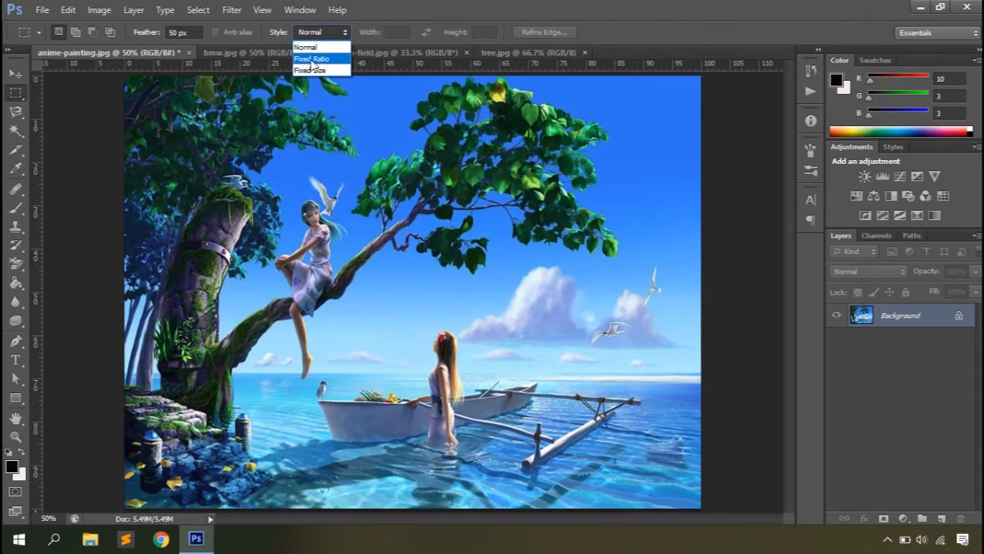
left_click(311, 60)
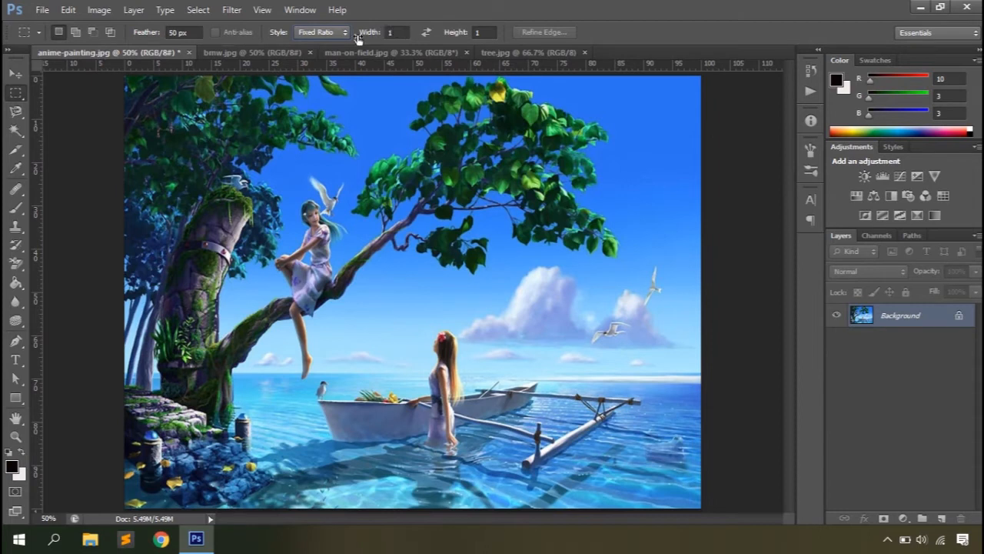
left_click(395, 32)
key("Return")
left_click(319, 175)
left_click_drag(379, 290, 604, 494)
key("ctrl+d")
Switch the marquee style to Fixed Size with a width of 100 px and a height of 100 px.
left_click(314, 32)
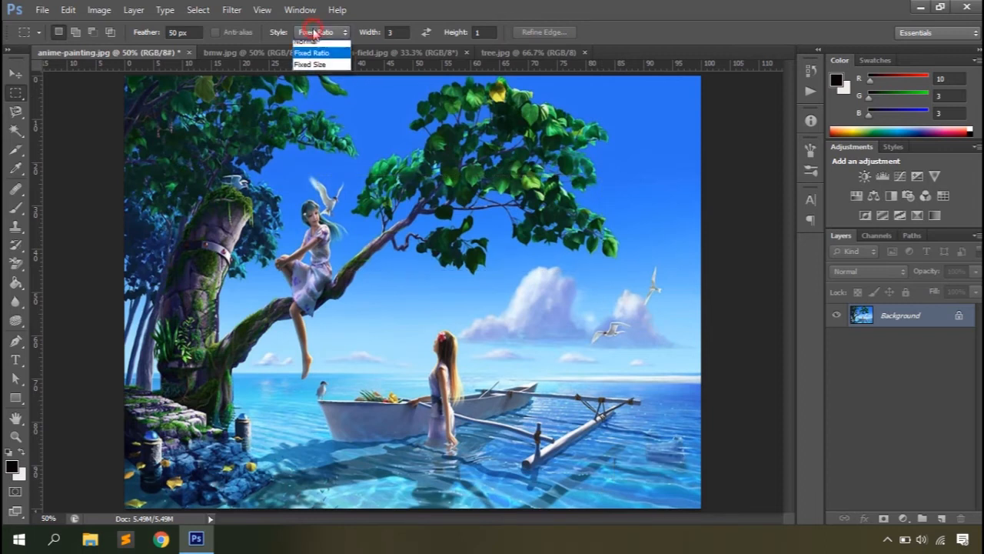
left_click(311, 71)
left_click(394, 33)
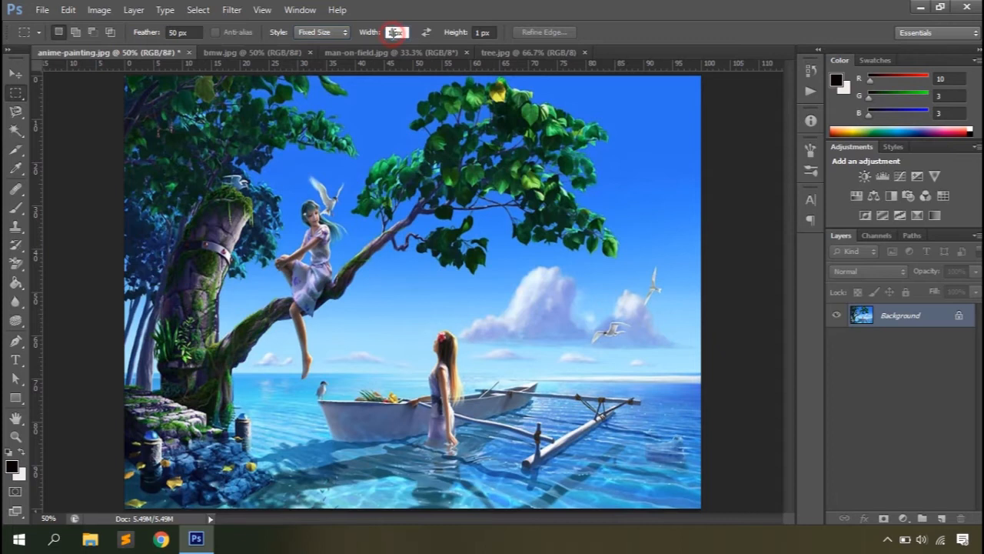
type("100")
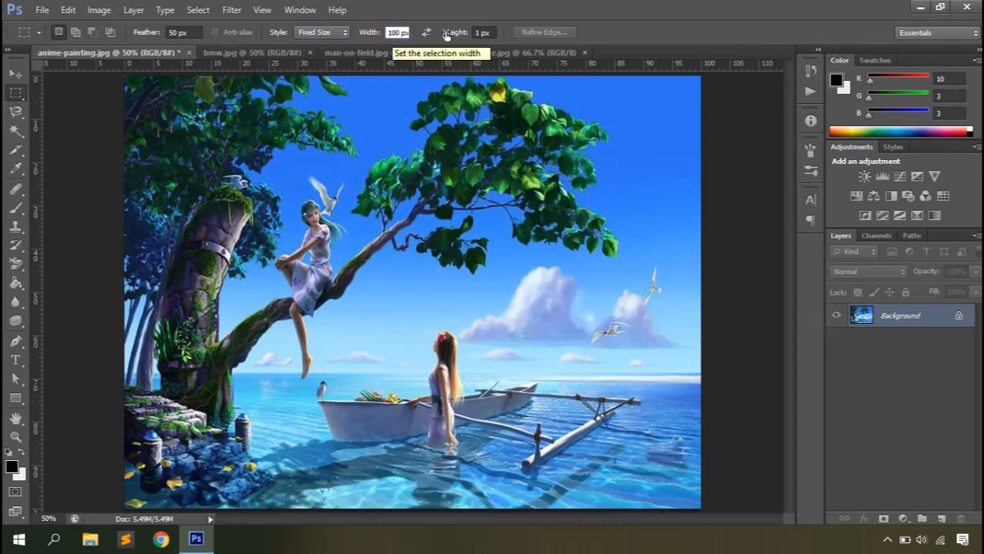
left_click(479, 34)
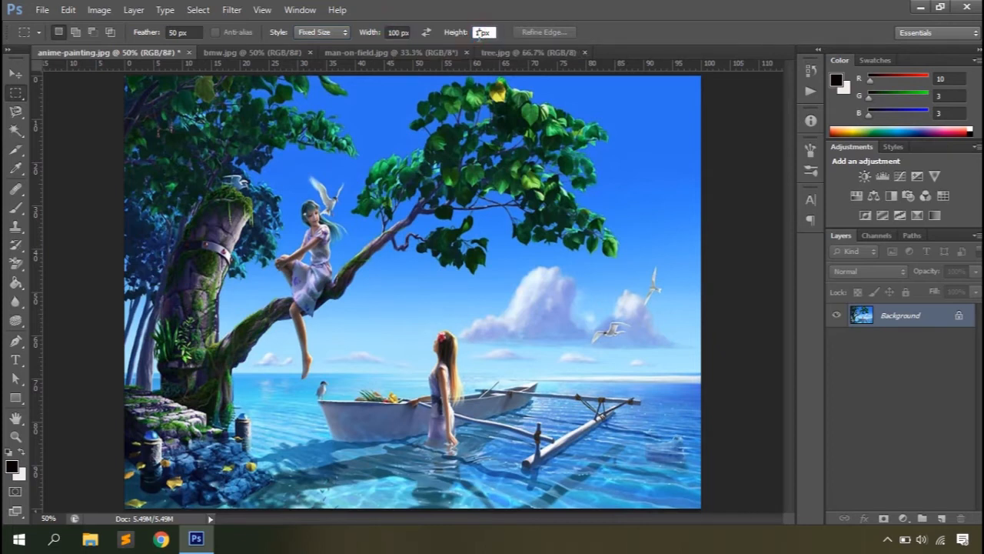
Set the marquee feather to 0 px.
left_click(162, 33)
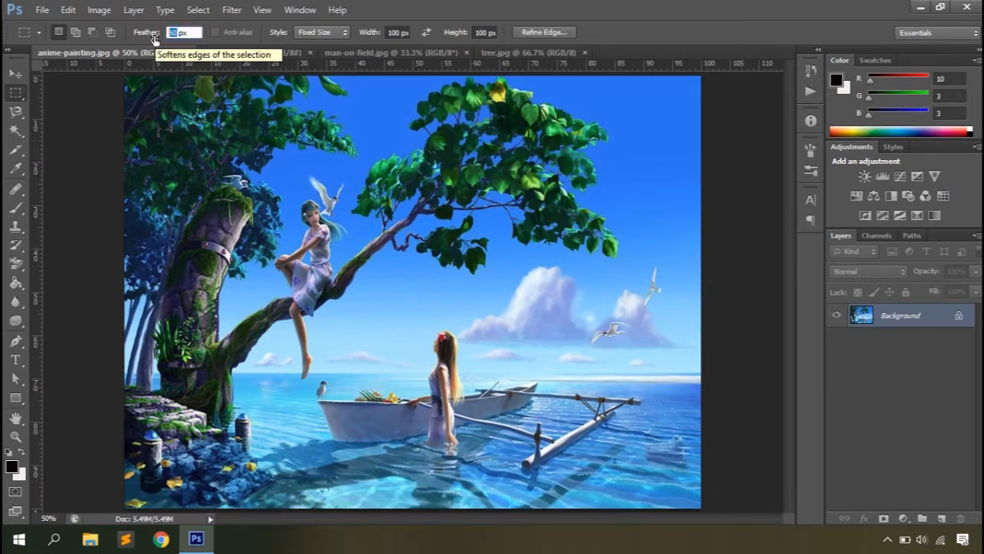
type("0")
key("Return")
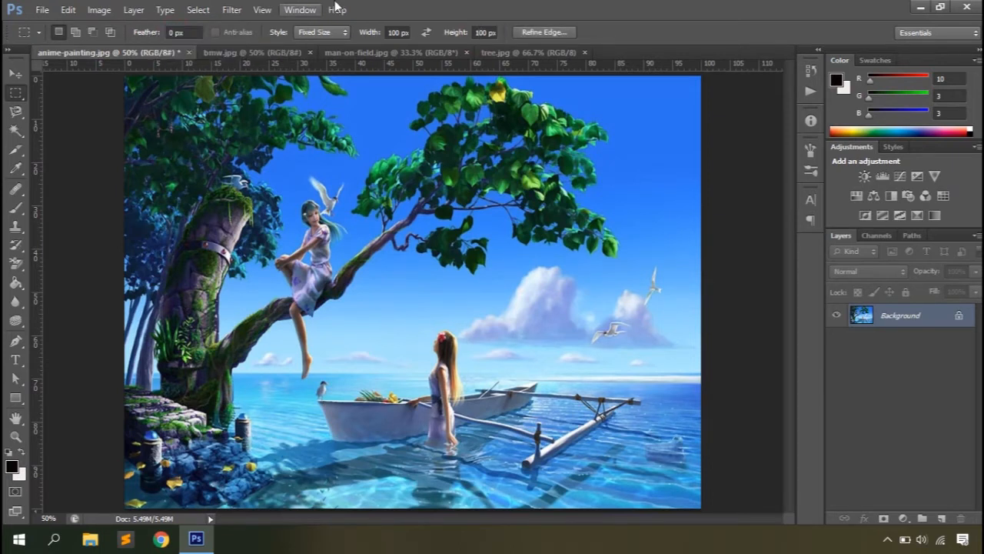
Place trial fixed-size selections on the painting, deselect, and position a new one over the upper flying bird.
left_click(436, 314)
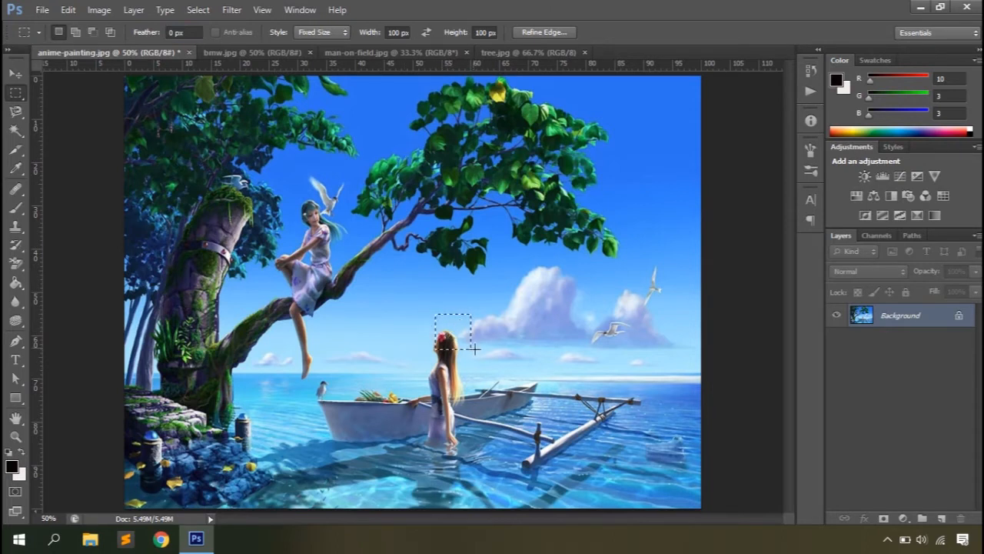
left_click_drag(390, 206, 500, 248)
key("ctrl+d")
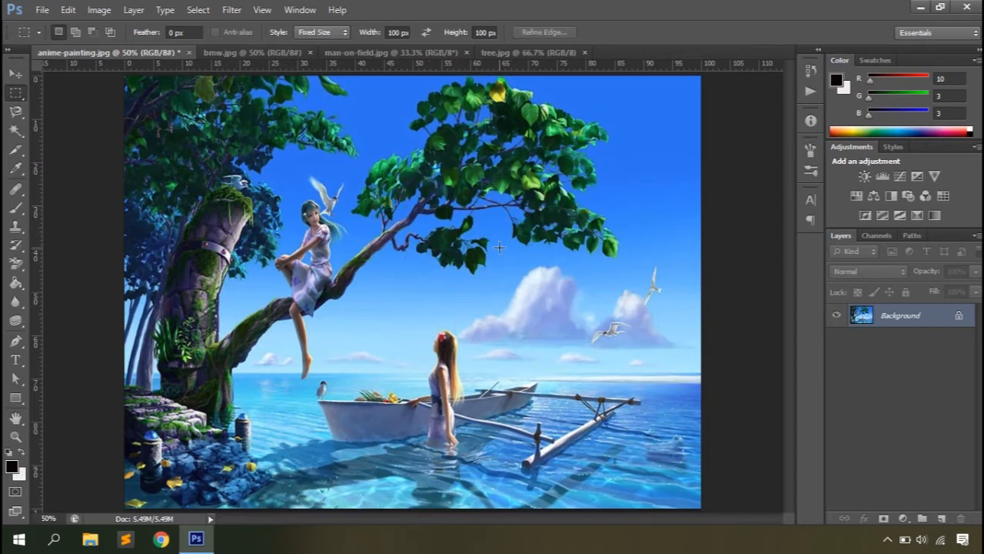
left_click(500, 248)
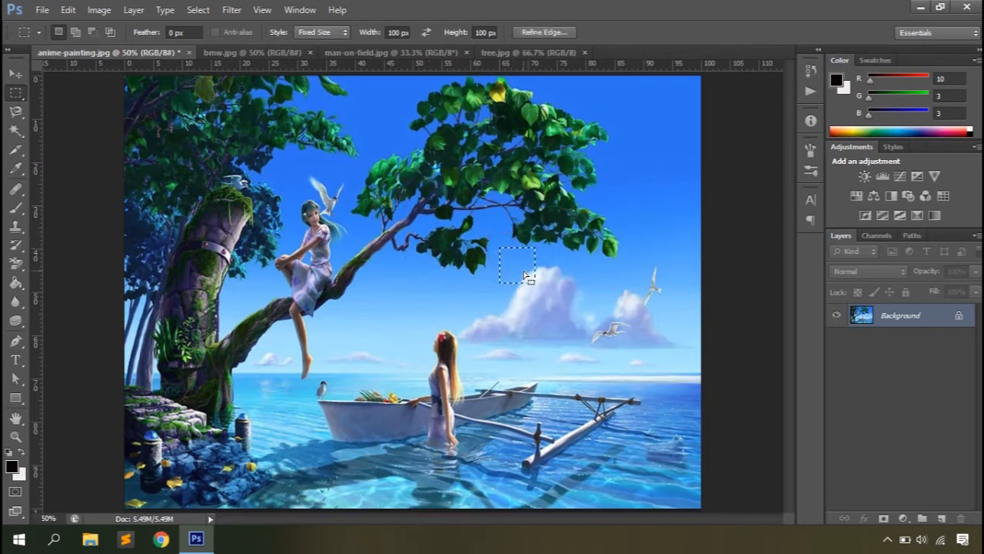
left_click_drag(516, 270, 656, 287)
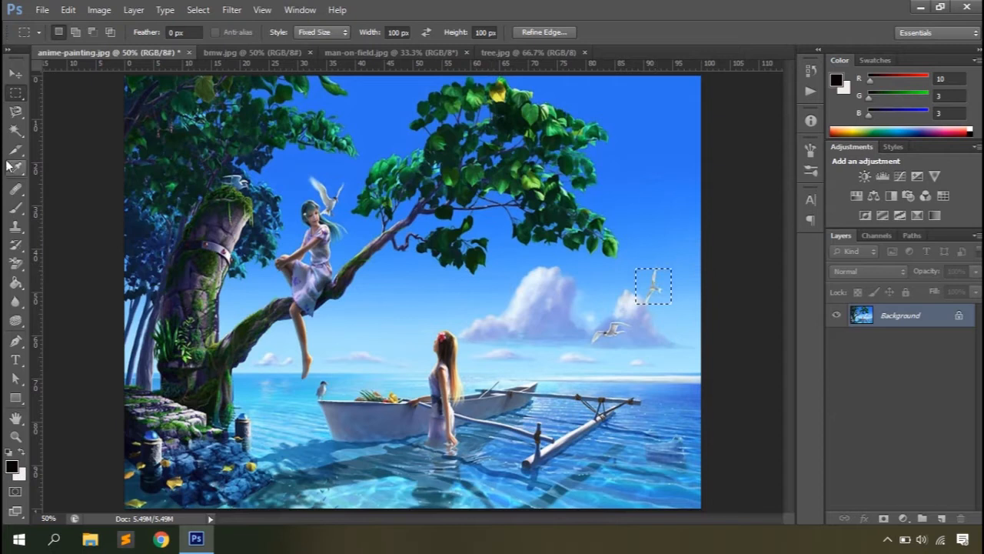
Move the selected bird area higher into the sky with the Move tool, and undo the move and the selection.
left_click(16, 77)
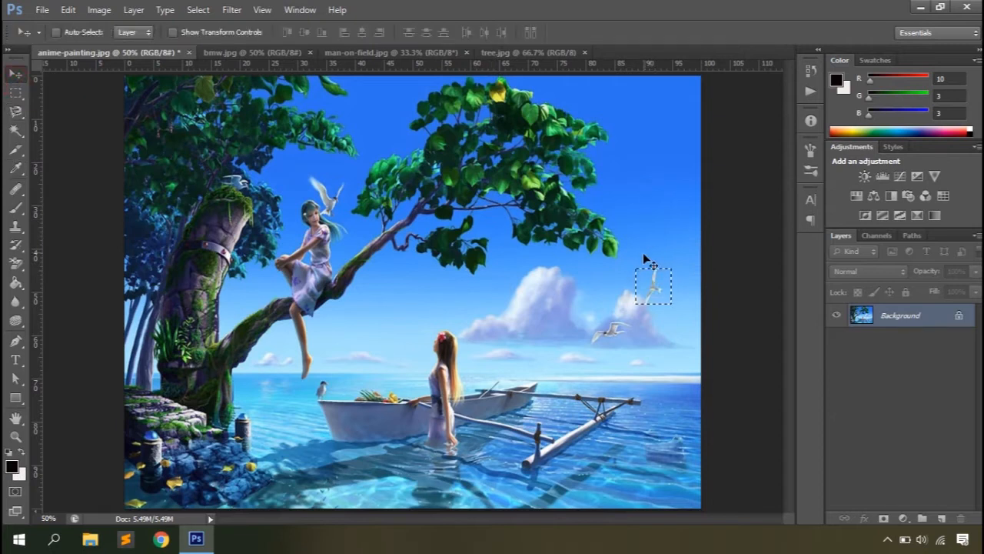
left_click_drag(652, 278, 656, 222)
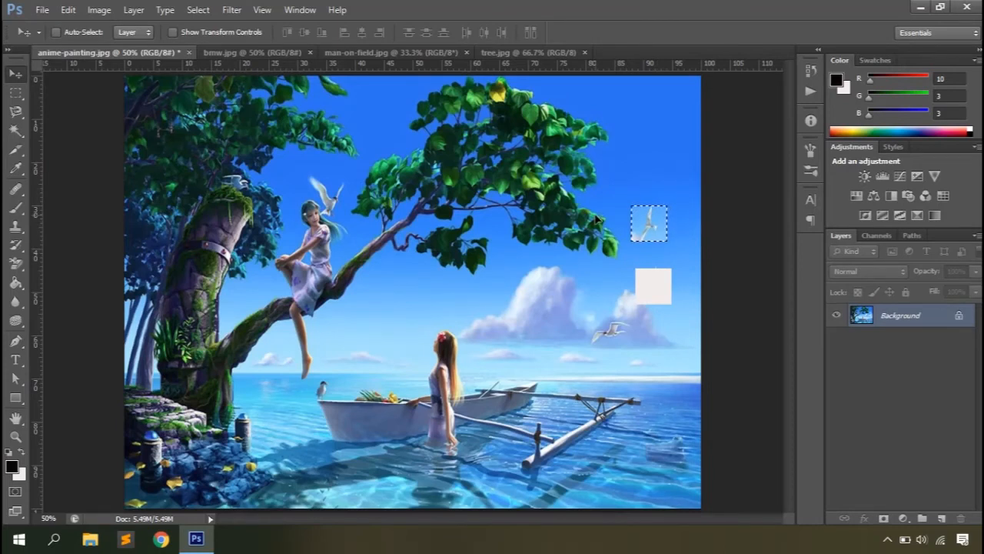
key("ctrl+alt+z")
key("ctrl+alt+z")
Return to the Rectangular Marquee tool with the Normal style and select the area containing the clouds and two flying birds.
key("m")
left_click(321, 32)
left_click(312, 43)
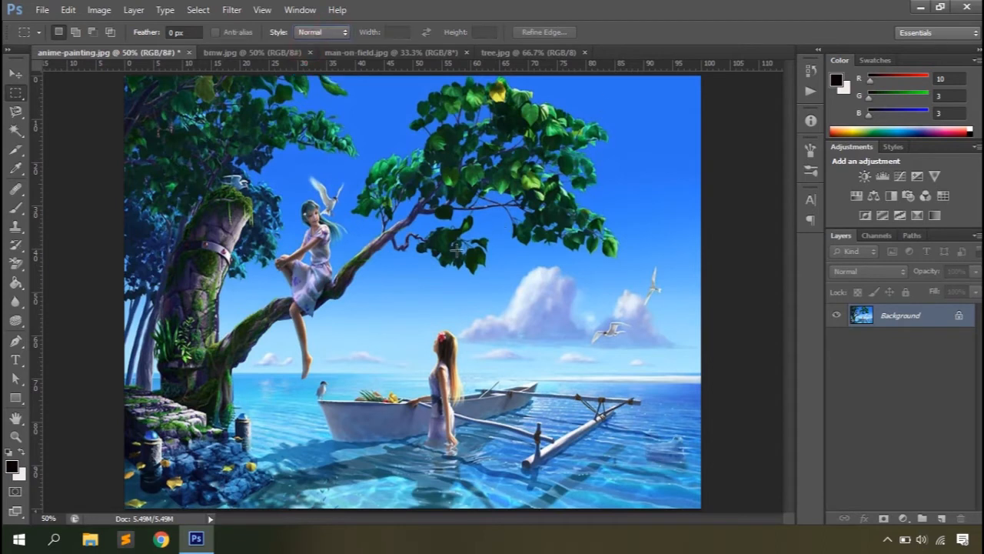
left_click_drag(445, 248, 683, 353)
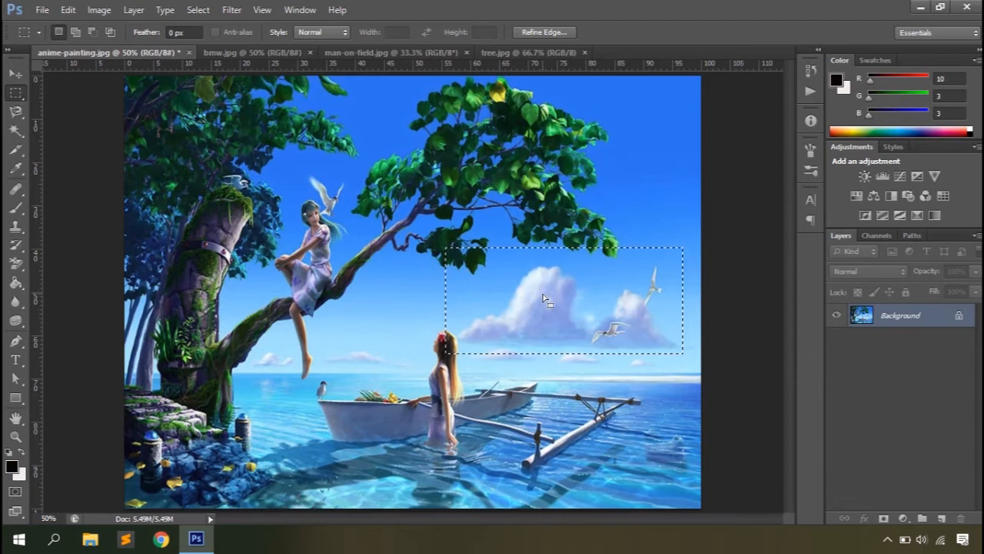
Open Refine Edge for the cloud selection, preview view modes including On Black and Reveal Layer, and return to Overlay.
left_click(554, 32)
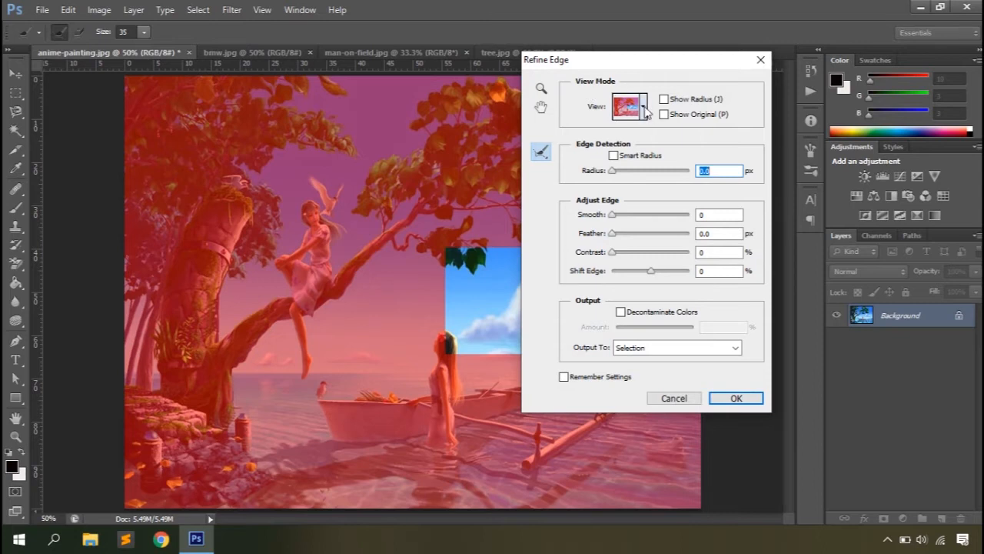
left_click_drag(607, 59, 835, 91)
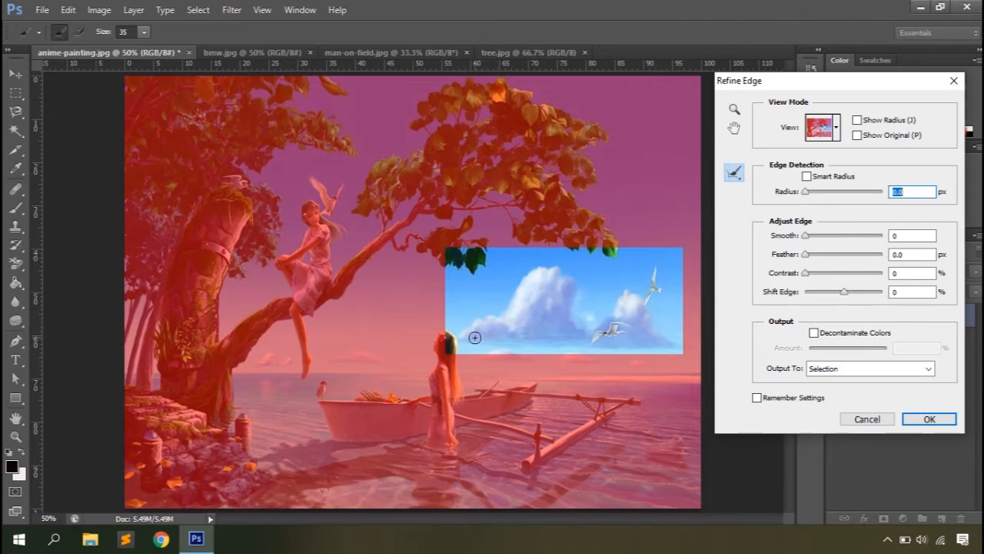
left_click(838, 128)
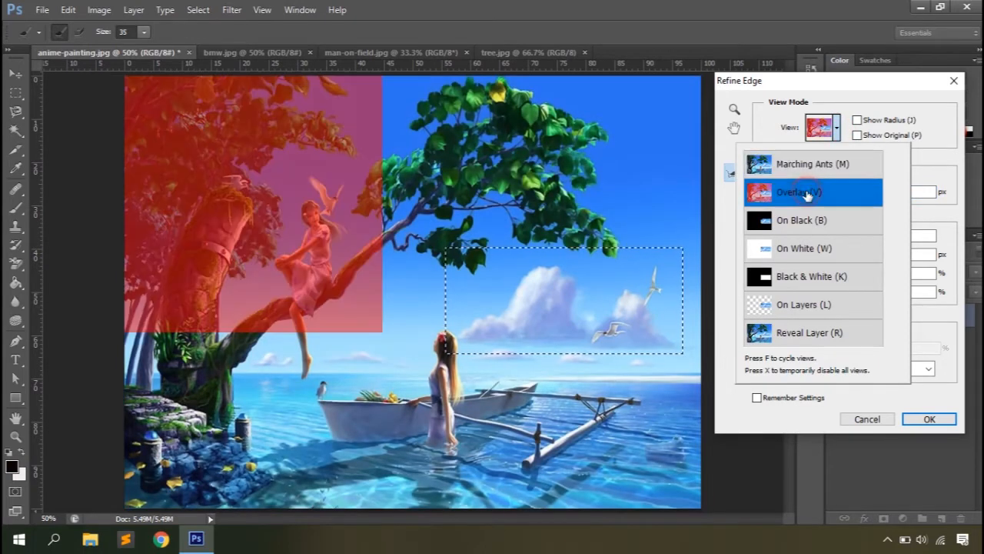
left_click(813, 222)
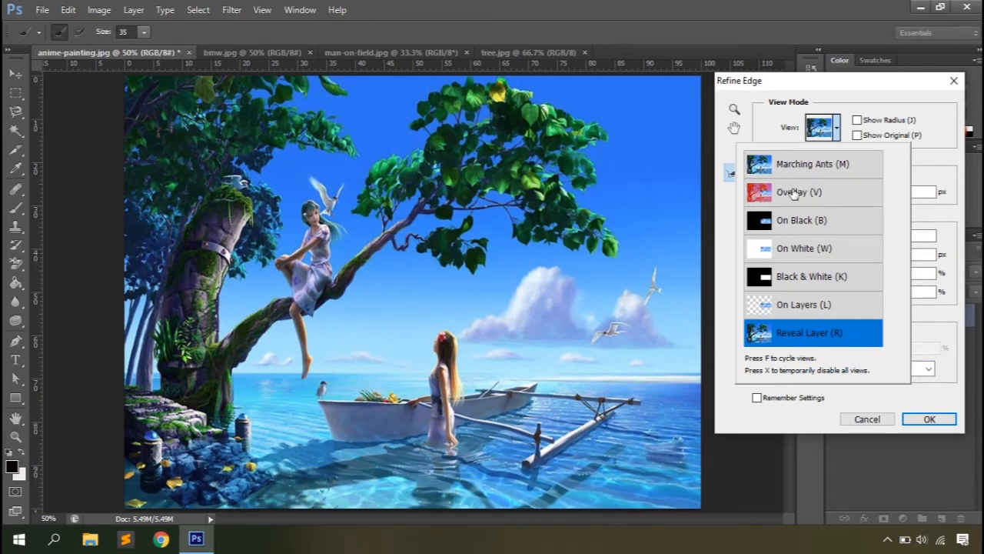
left_click(794, 192)
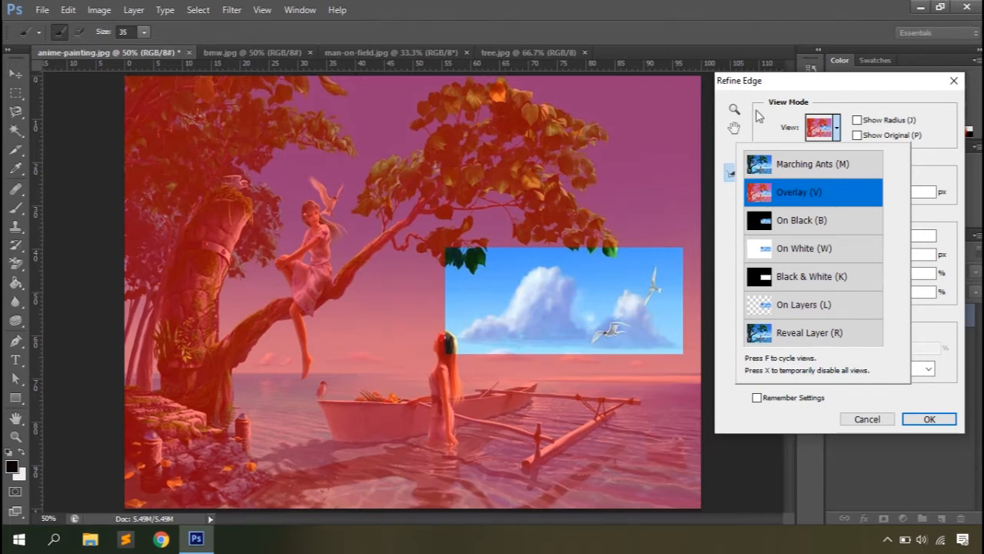
left_click(759, 116)
Turn Show Radius on and off in the refinement preview, and turn on Show Original.
left_click(874, 123)
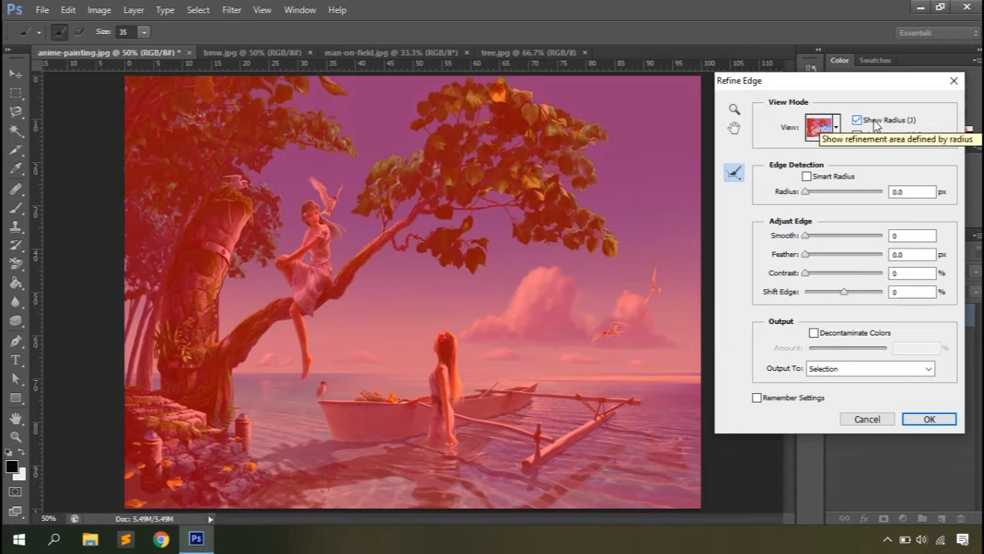
left_click(875, 122)
left_click(877, 138)
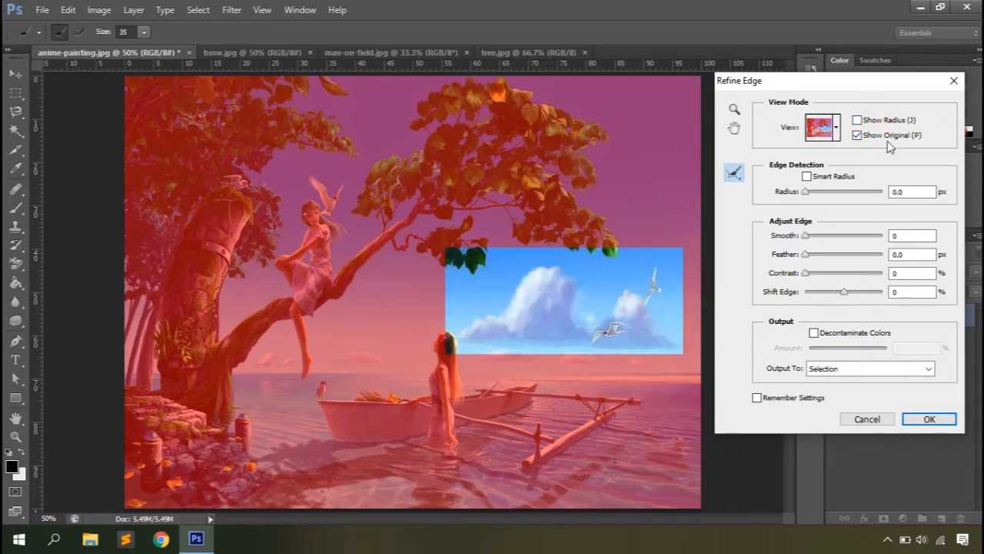
Examine the selection preview at different magnifications by zooming out, zooming in and panning, and fit the image to the screen.
left_click(734, 110)
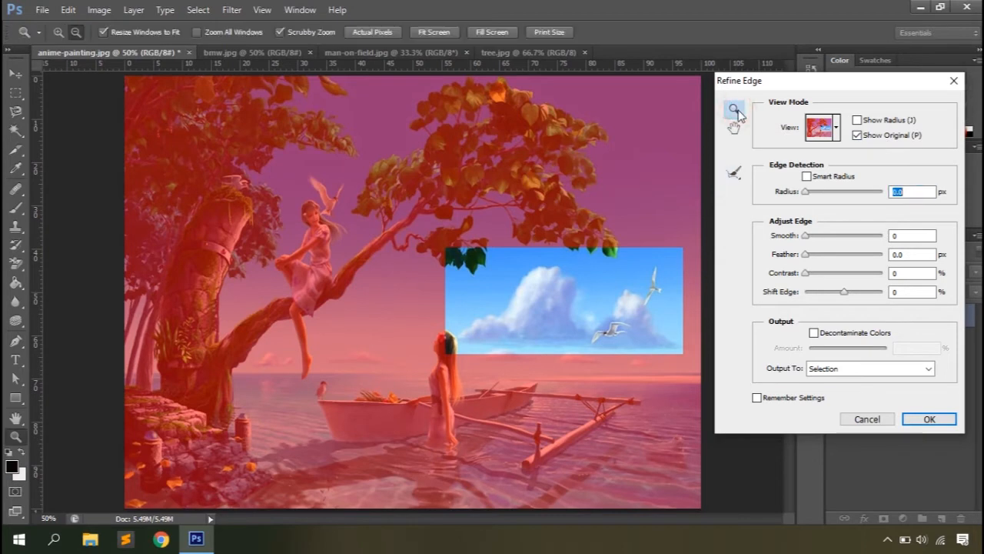
left_click(496, 305, "alt")
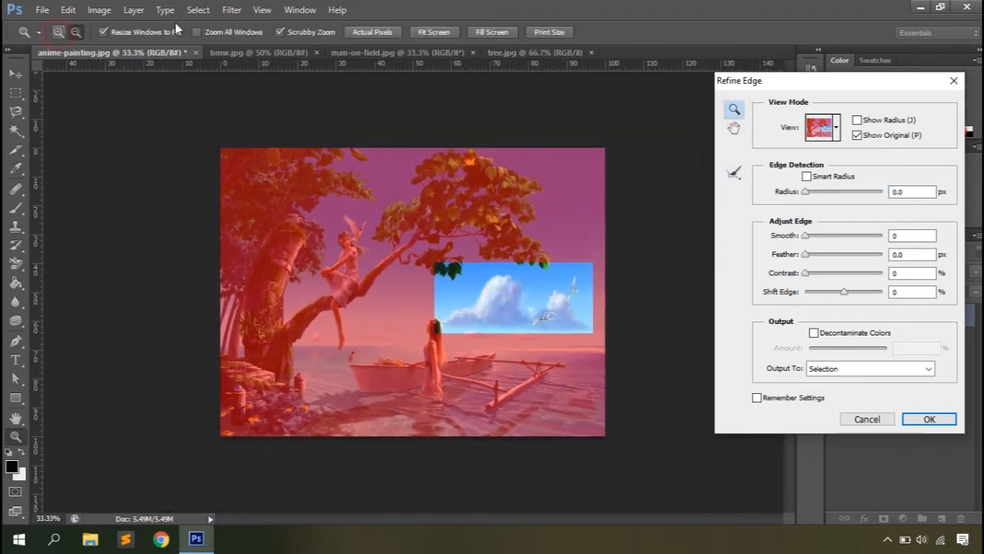
left_click(408, 250)
left_click(392, 161)
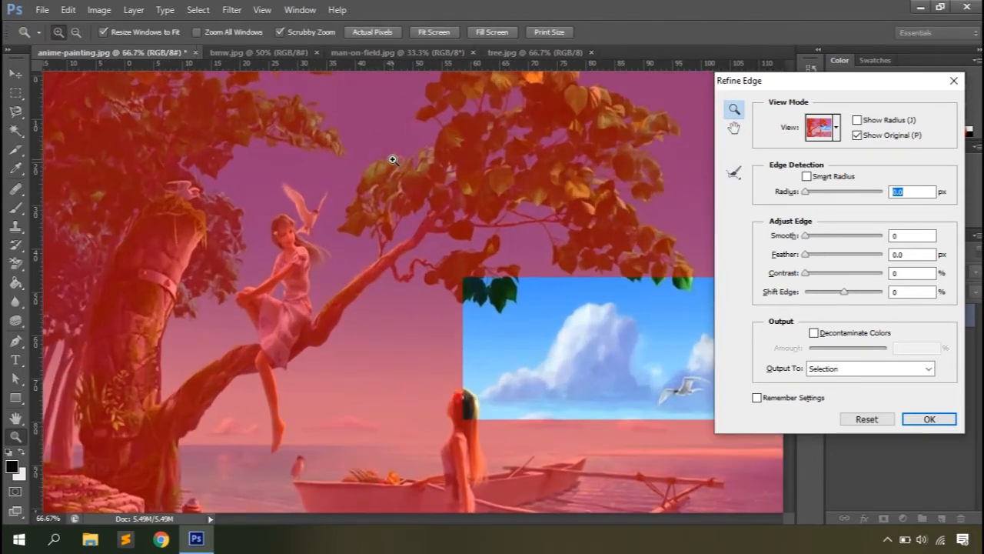
left_click(391, 161)
left_click(735, 130)
left_click_drag(311, 244, 167, 164)
left_click_drag(583, 218, 361, 173)
left_click(734, 109)
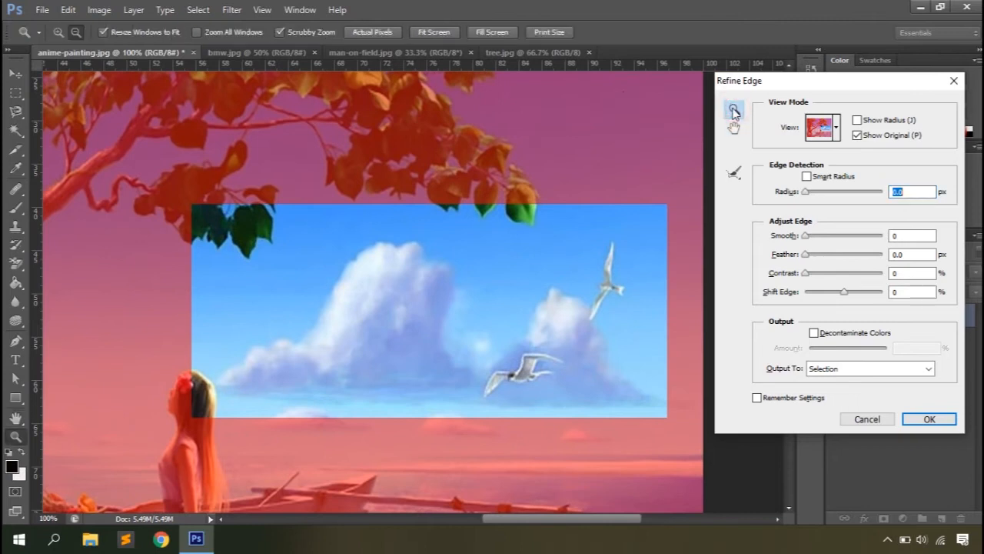
left_click(434, 32)
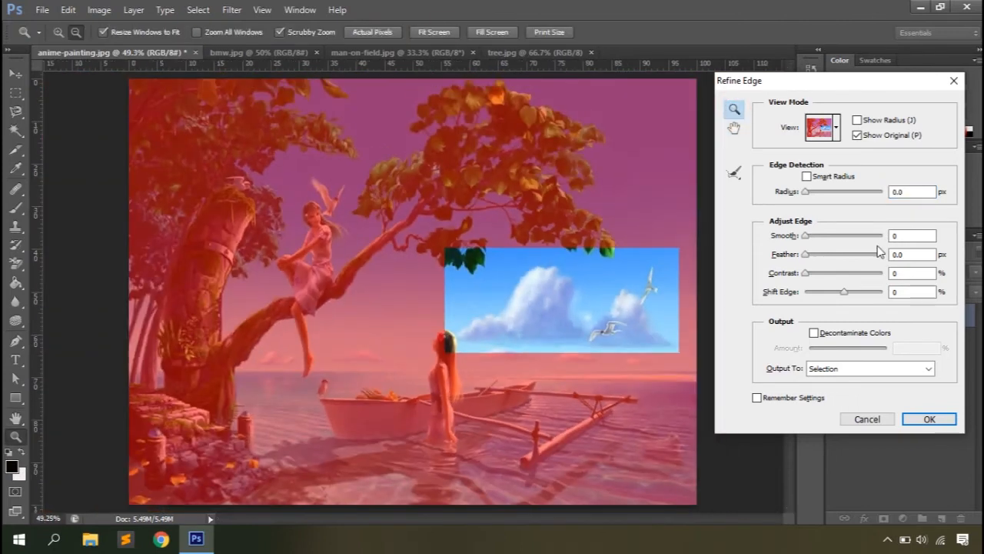
Turn off Show Original, enable Smart Radius, and set the edge detection radius to 2.8 px.
key("e")
left_click(857, 135)
left_click(807, 177)
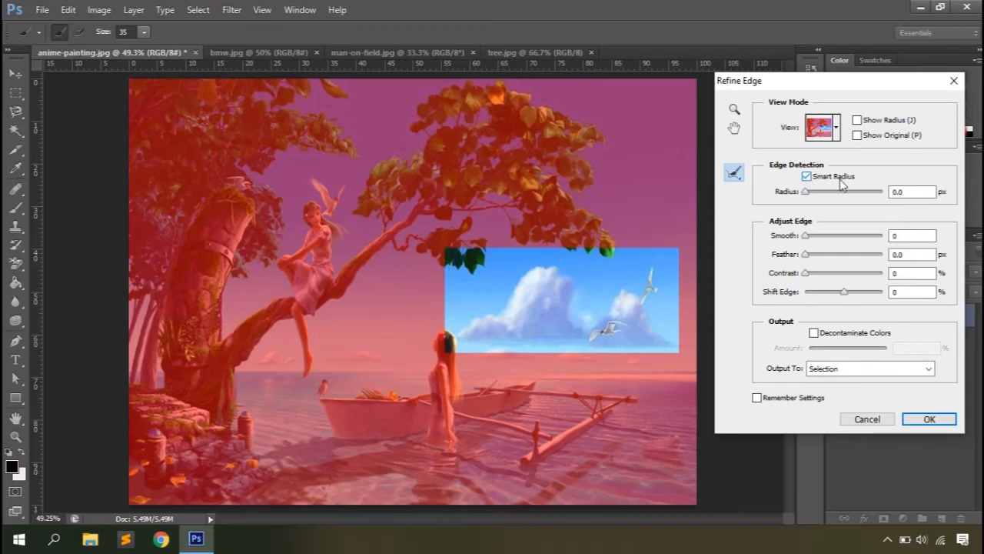
mouse_move(806, 192)
left_mouse_down()
mouse_move(863, 195)
mouse_move(818, 198)
left_mouse_up()
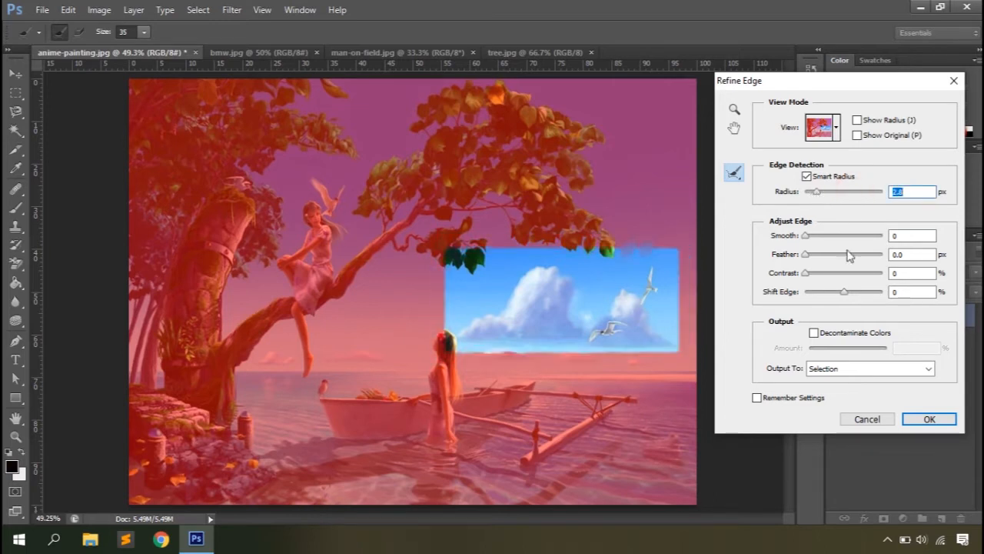
Adjust the selection edge to Smooth 74, Feather 23 px, Contrast 21% and Shift Edge +8%.
left_click_drag(806, 236, 863, 242)
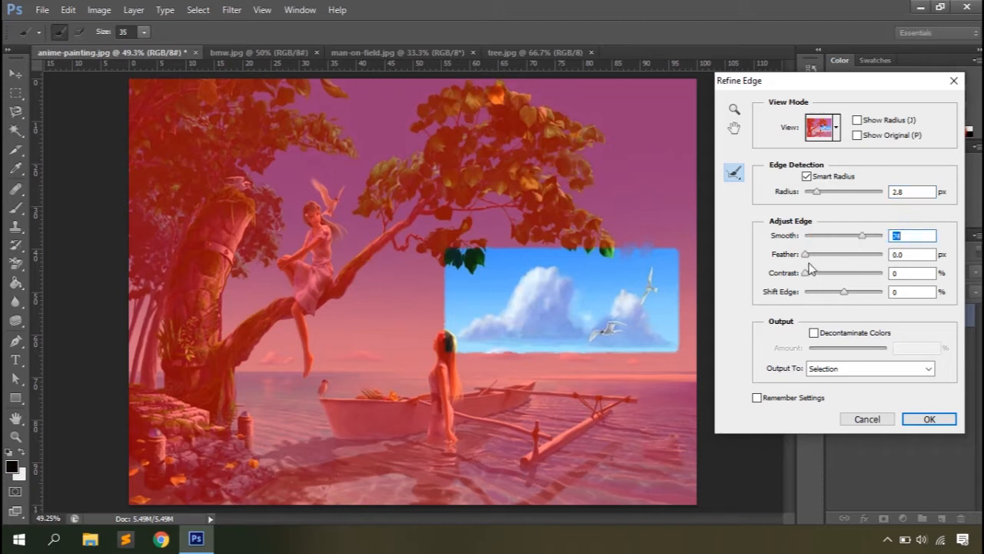
left_click_drag(807, 256, 842, 261)
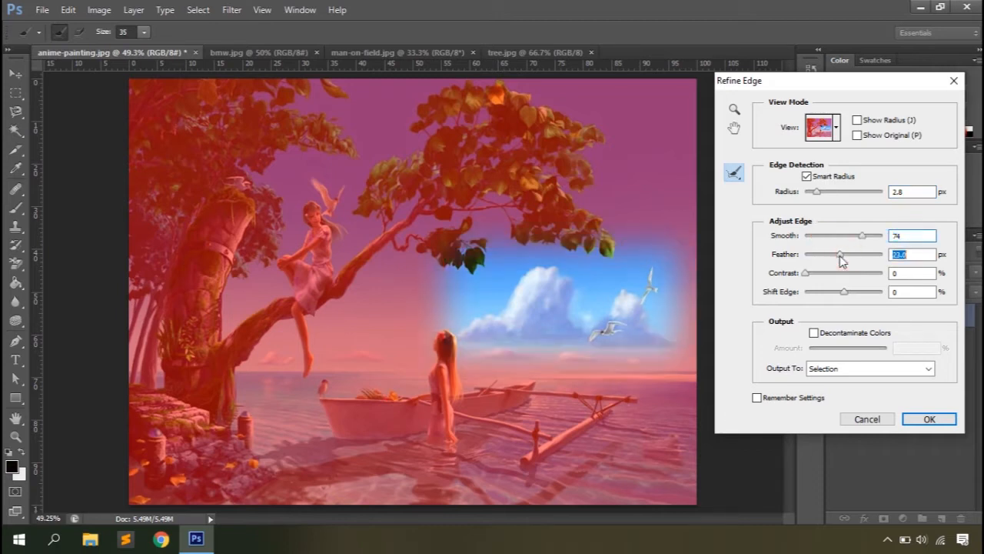
left_click_drag(787, 276, 847, 292)
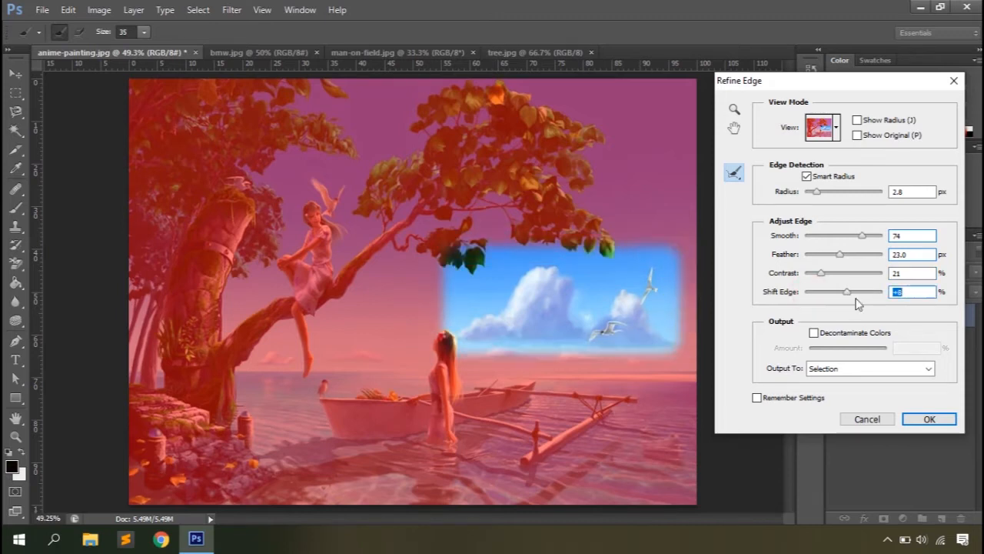
Enable Decontaminate Colors at 93% and output the refined selection to a New Layer with Layer Mask.
left_click(813, 333)
left_click_drag(849, 349, 883, 351)
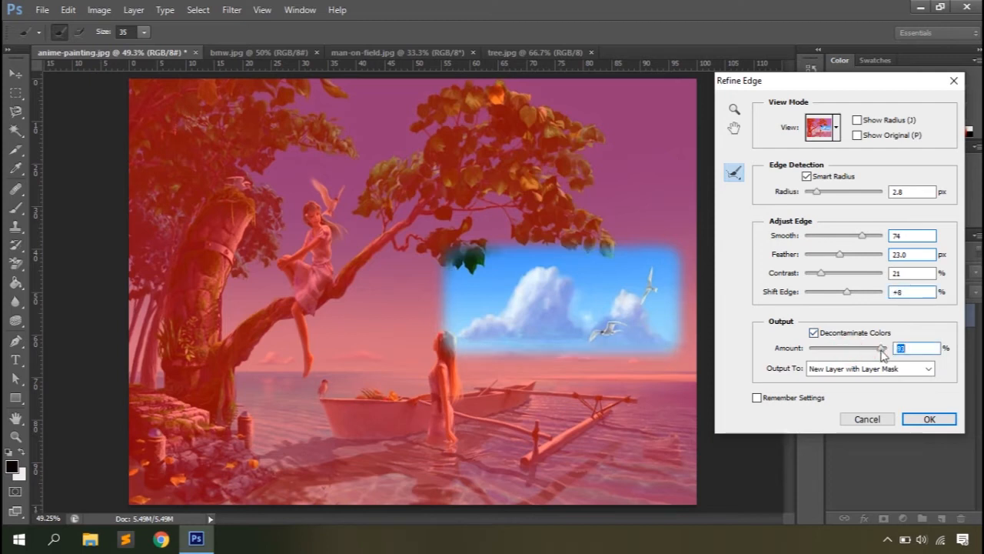
left_click(877, 370)
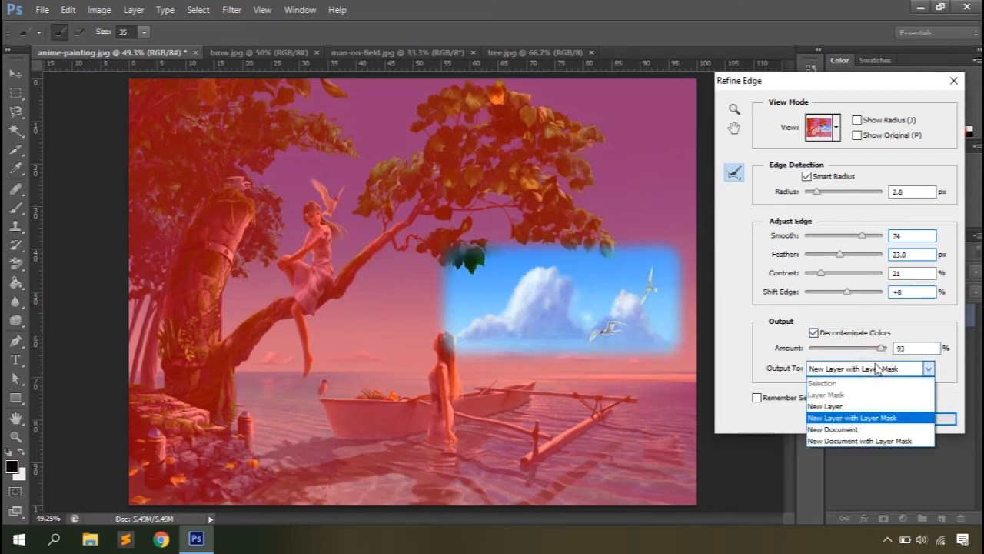
left_click(857, 419)
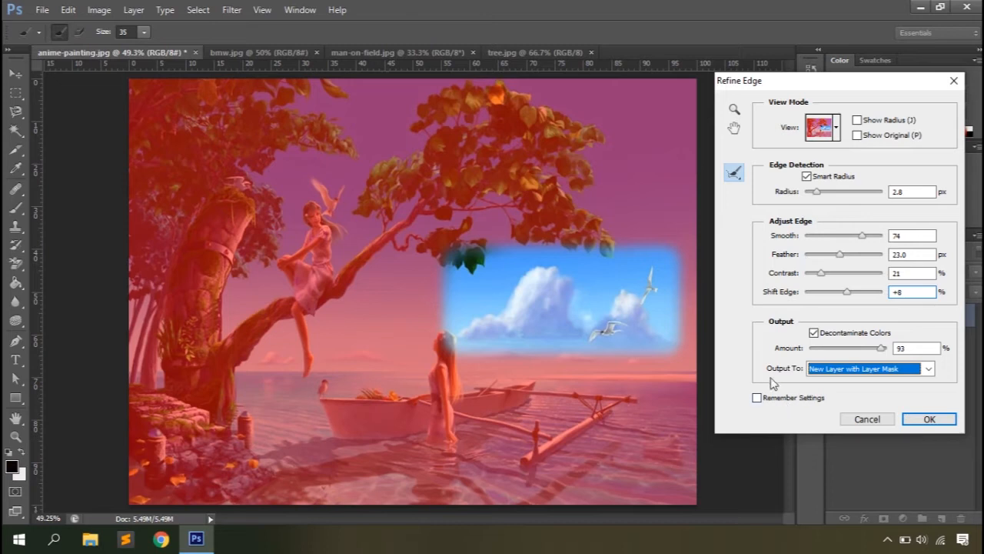
key("z")
left_click(939, 421)
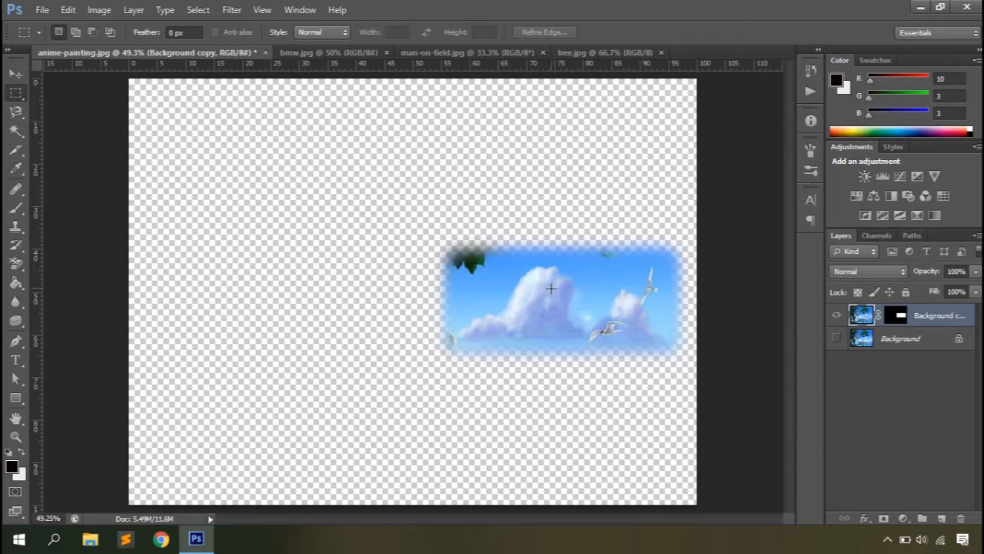
Show the Background layer again and delete the masked copy above it.
left_click(836, 338)
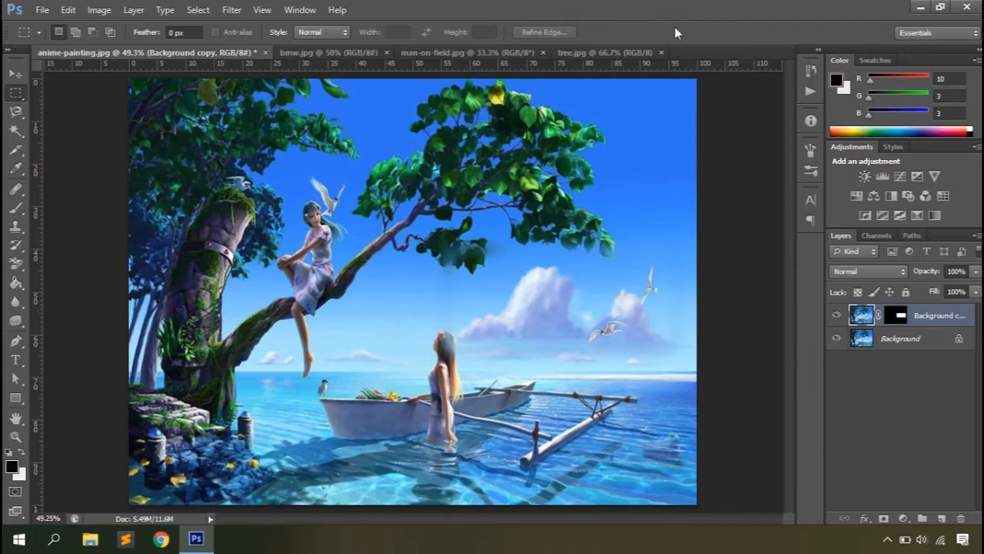
left_click_drag(939, 315, 963, 519)
Draw a rectangular selection around the lower flying bird and deselect it.
left_click_drag(572, 299, 635, 353)
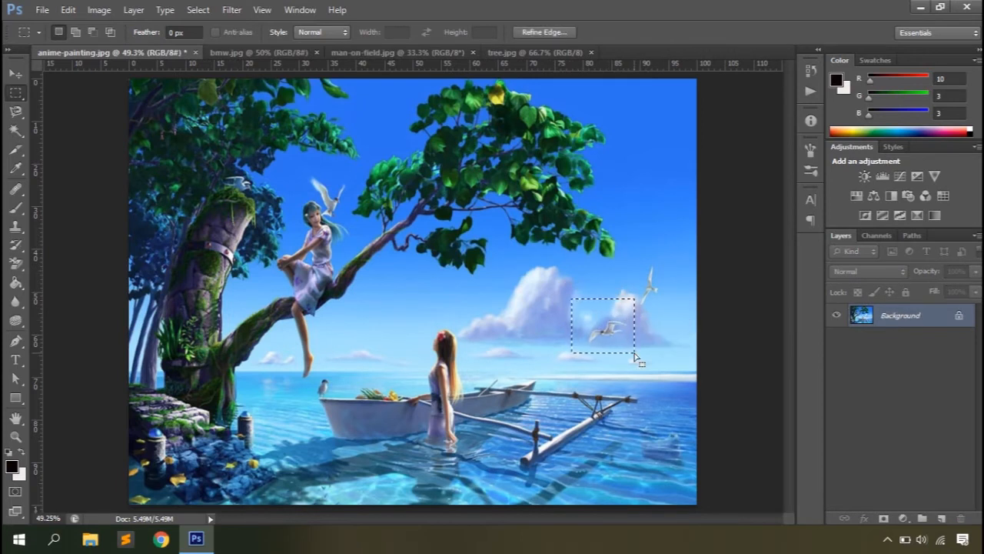
right_click(601, 312)
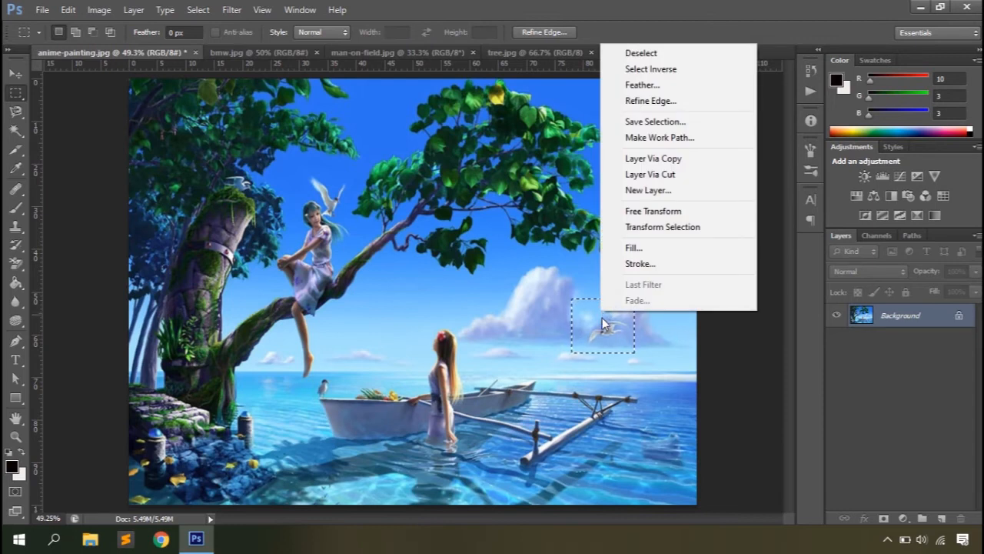
left_click(639, 53)
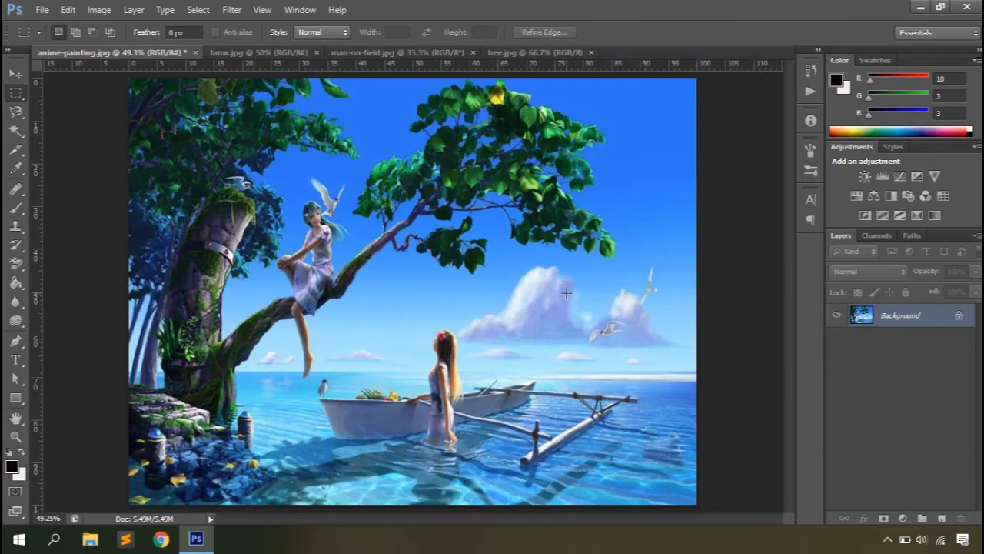
Select the lower flying bird with a new rectangle, invert the selection, and invert it back to the bird area.
left_click_drag(567, 293, 638, 360)
right_click(604, 319)
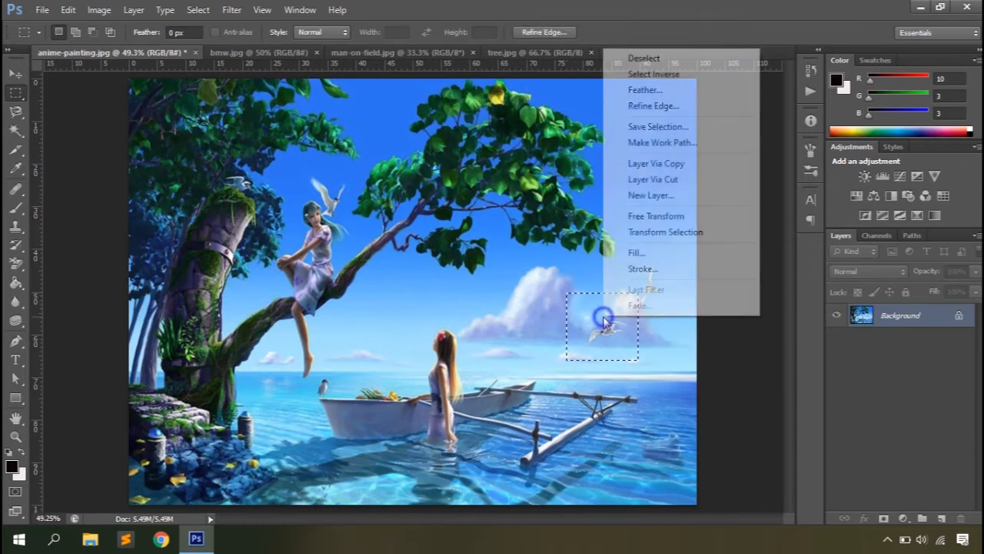
left_click(652, 82)
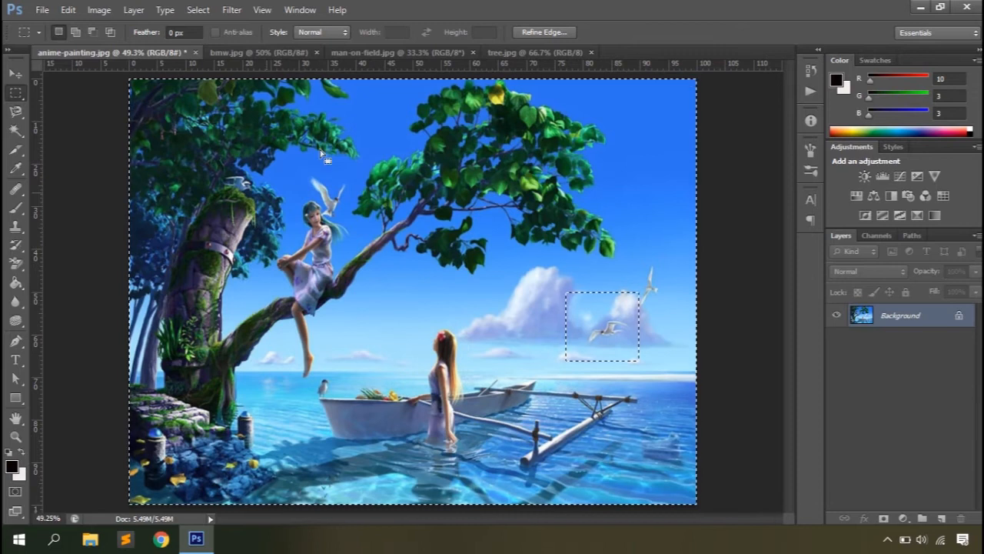
right_click(609, 320)
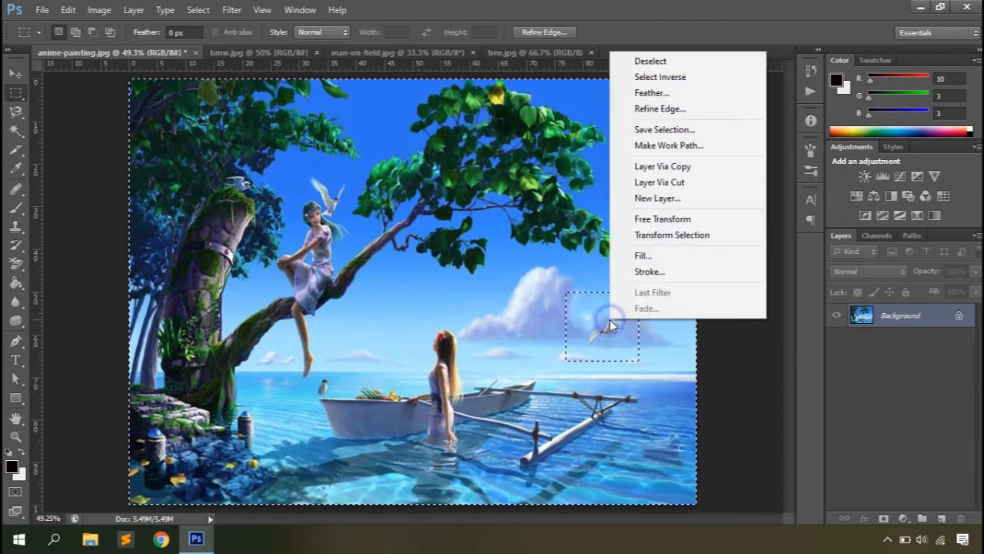
left_click(653, 77)
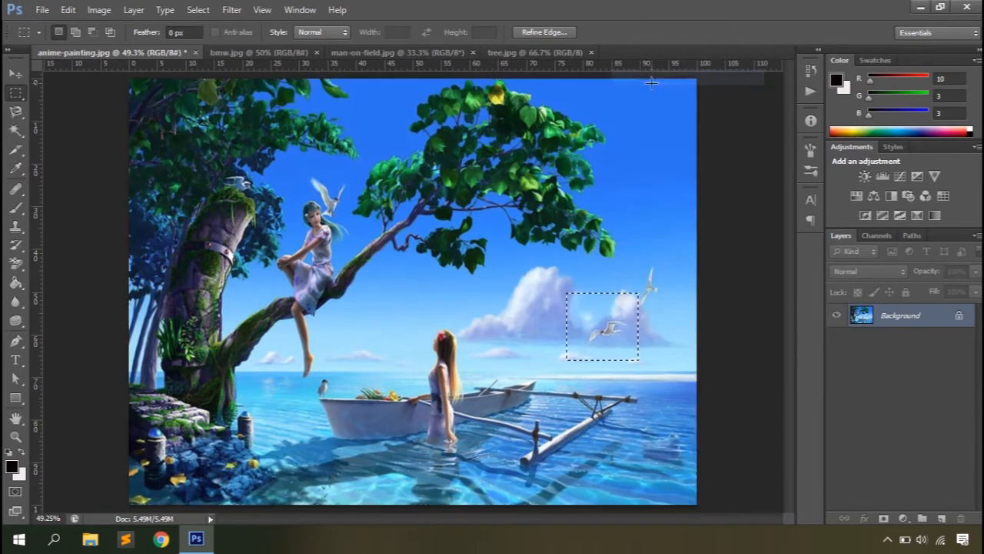
Feather the lower bird selection with a radius of 5 pixels.
right_click(601, 309)
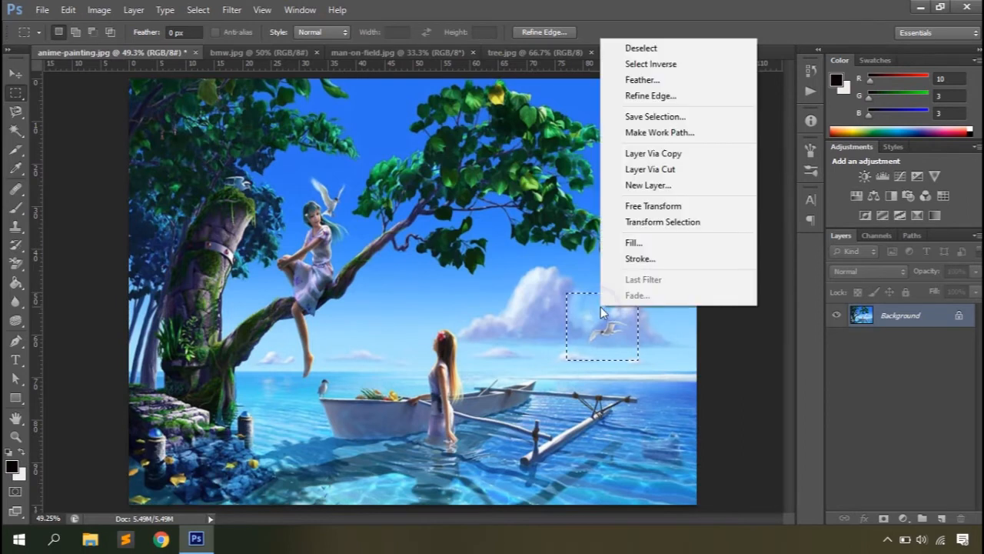
left_click(637, 80)
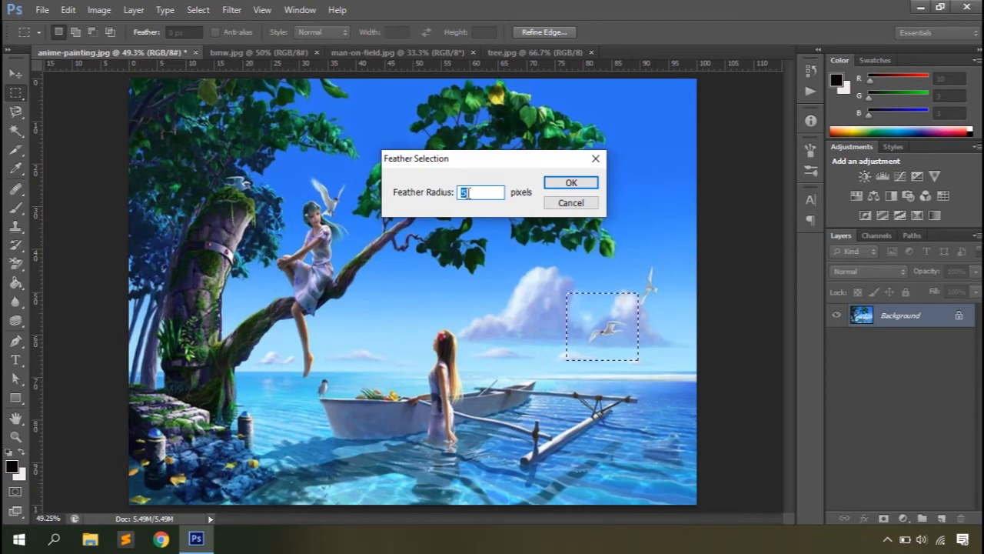
left_click(569, 183)
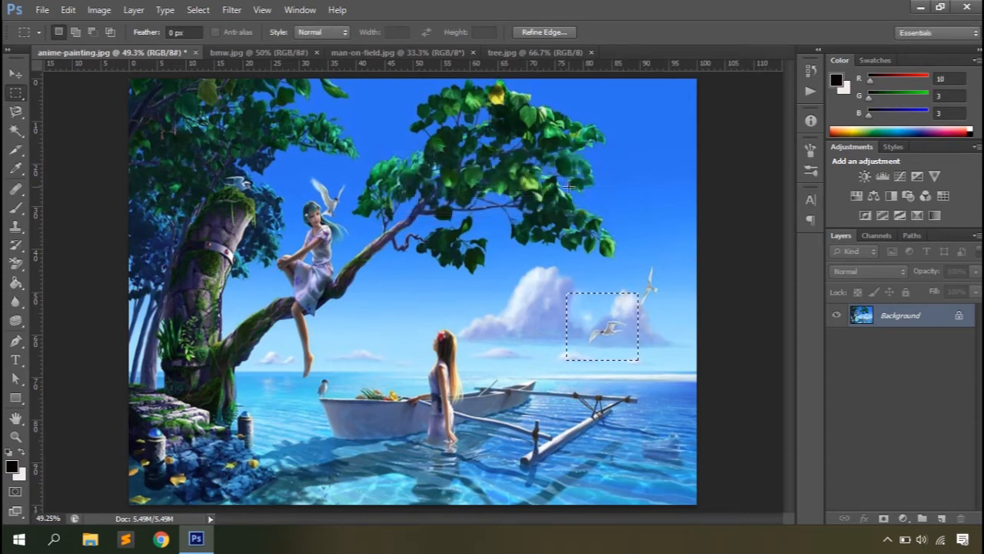
Open the Refine Edge settings for the lower bird selection and close them without applying anything.
right_click(588, 339)
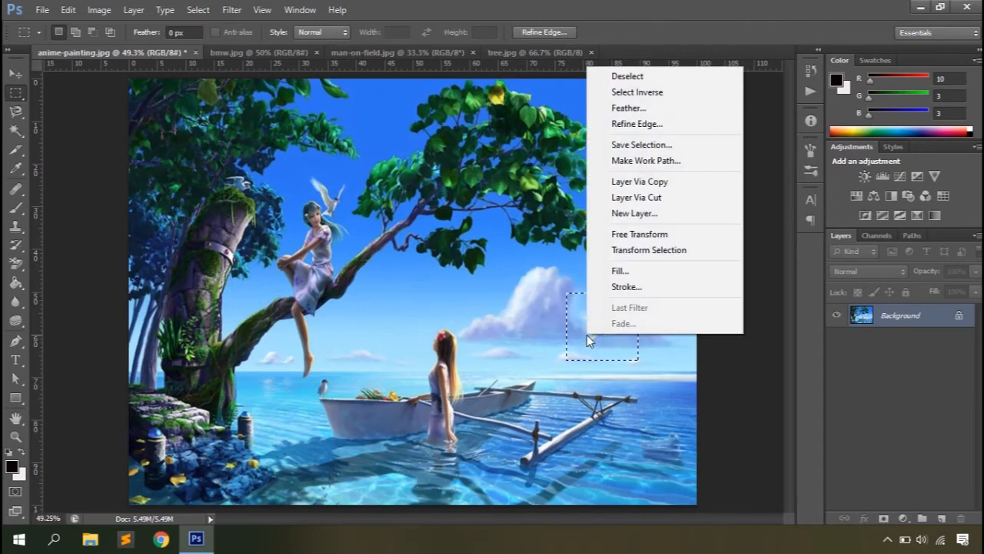
left_click(625, 124)
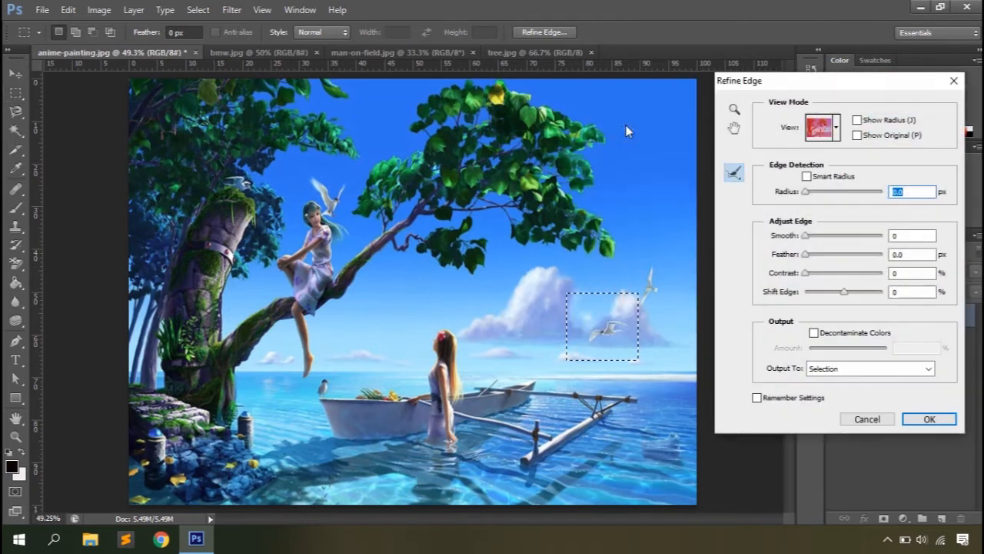
left_click(866, 420)
Convert the lower bird selection to a work path with a tolerance of 2.0 pixels, display the path, and delete it.
right_click(597, 321)
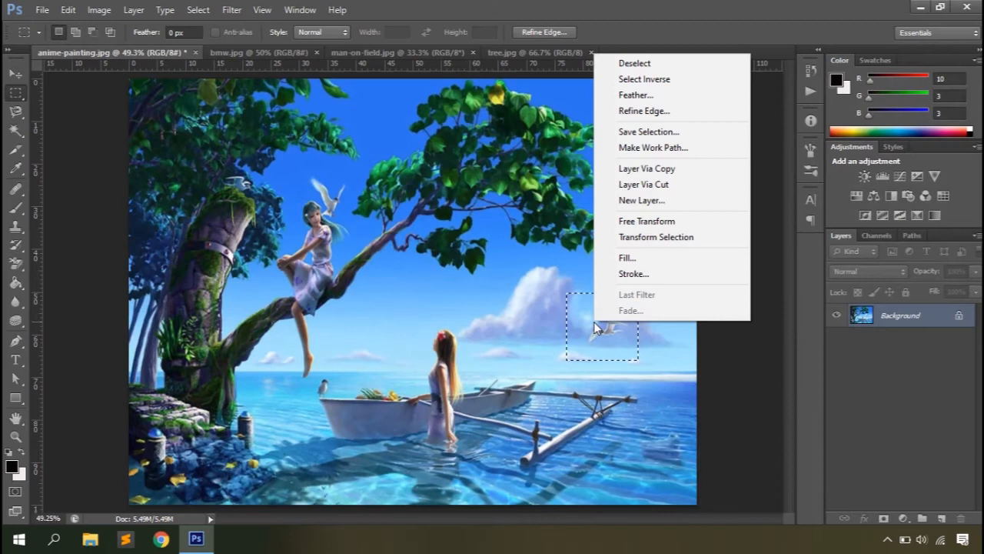
left_click(654, 147)
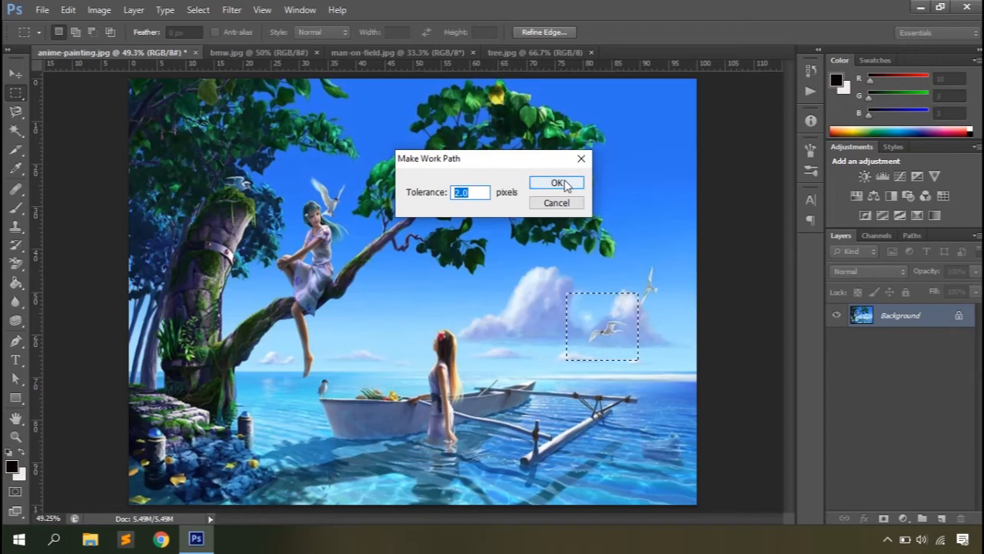
left_click(564, 183)
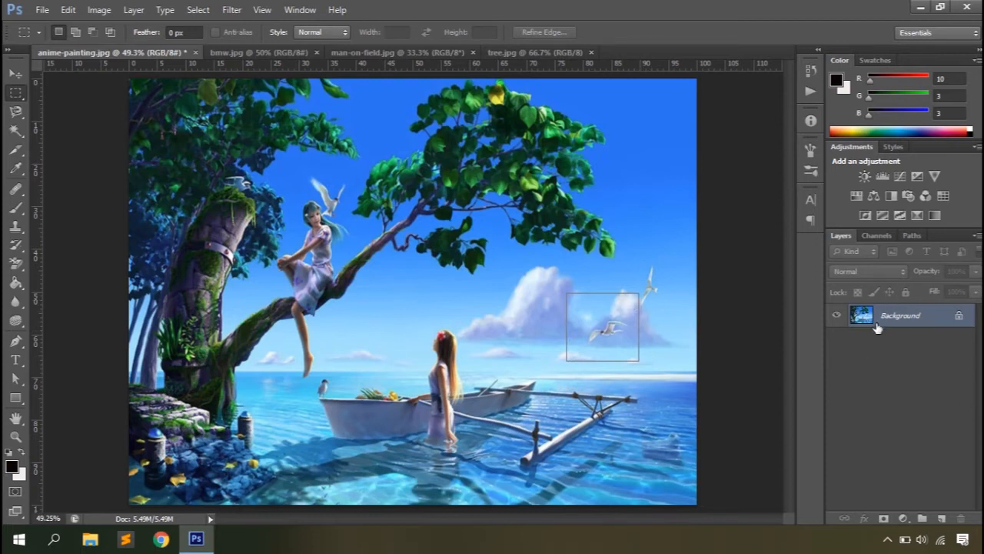
left_click(912, 236)
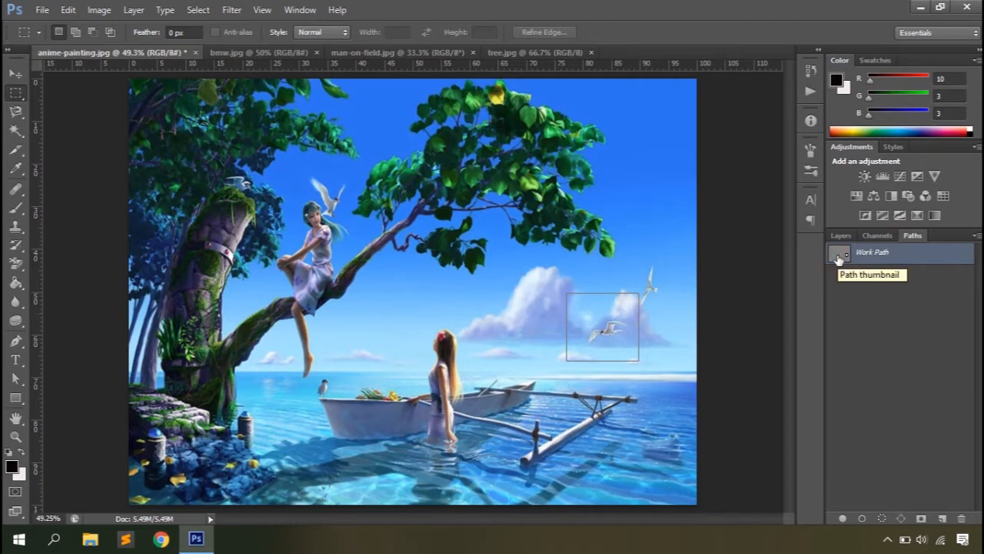
left_click_drag(871, 260, 962, 518)
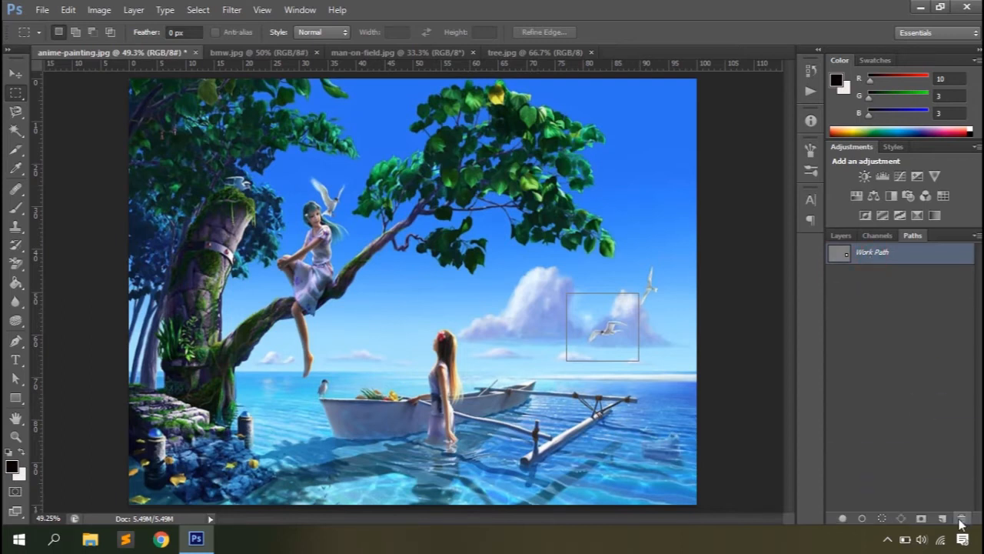
left_click(840, 233)
Copy a rectangular area around the lower bird to a new layer, check it with the Background hidden, and delete the layer.
left_click_drag(572, 292, 638, 355)
right_click(606, 300)
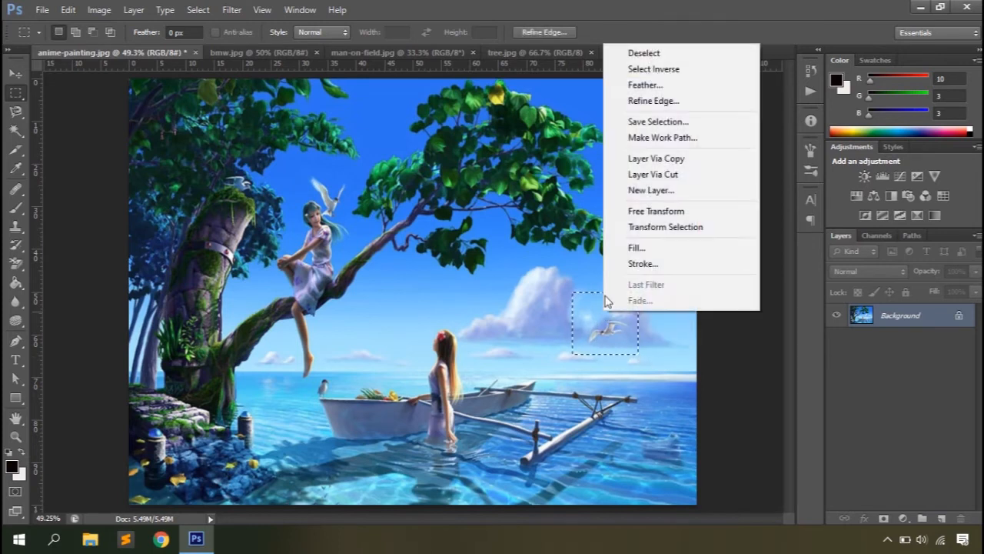
left_click(656, 158)
left_click(836, 340)
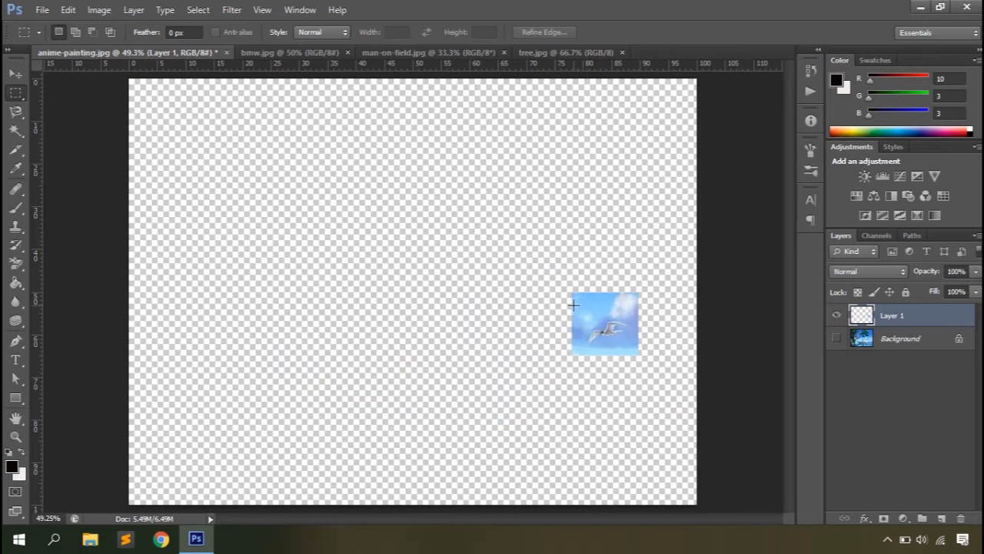
left_click(837, 338)
mouse_move(895, 323)
left_mouse_down()
mouse_move(900, 485)
mouse_move(961, 519)
left_mouse_up()
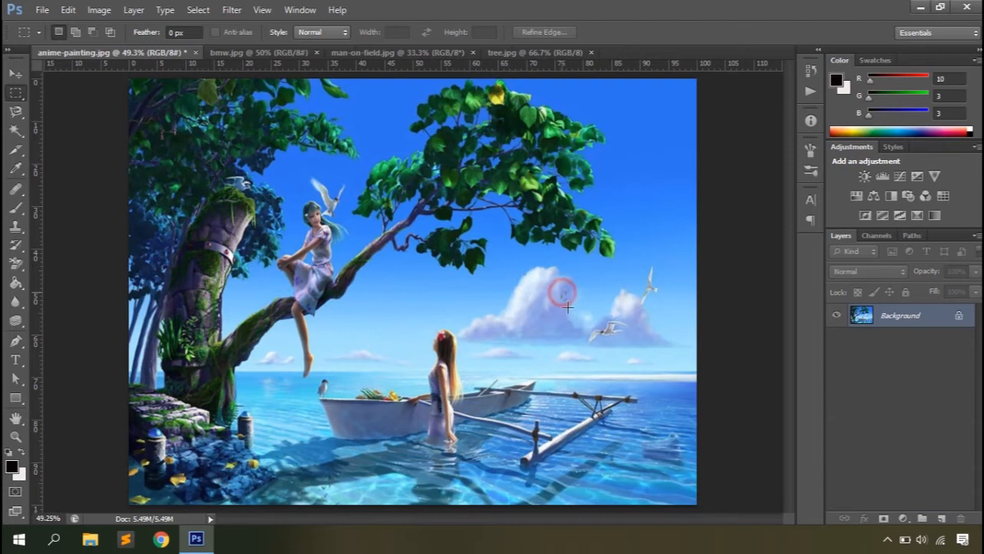
Select the lower bird and cut it to a new layer, check the Background with that layer hidden, and undo the cut.
left_click_drag(579, 303, 632, 355)
right_click(613, 326)
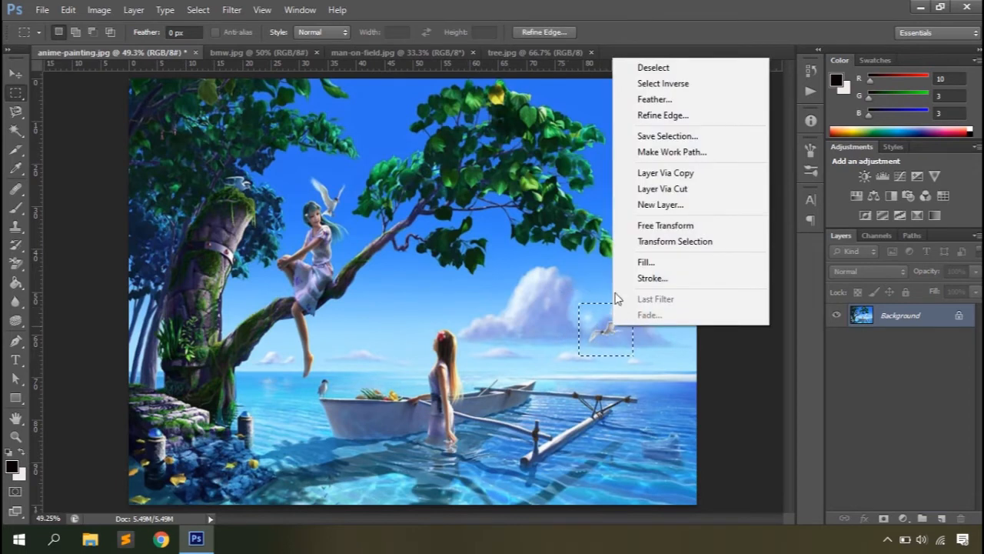
left_click(675, 189)
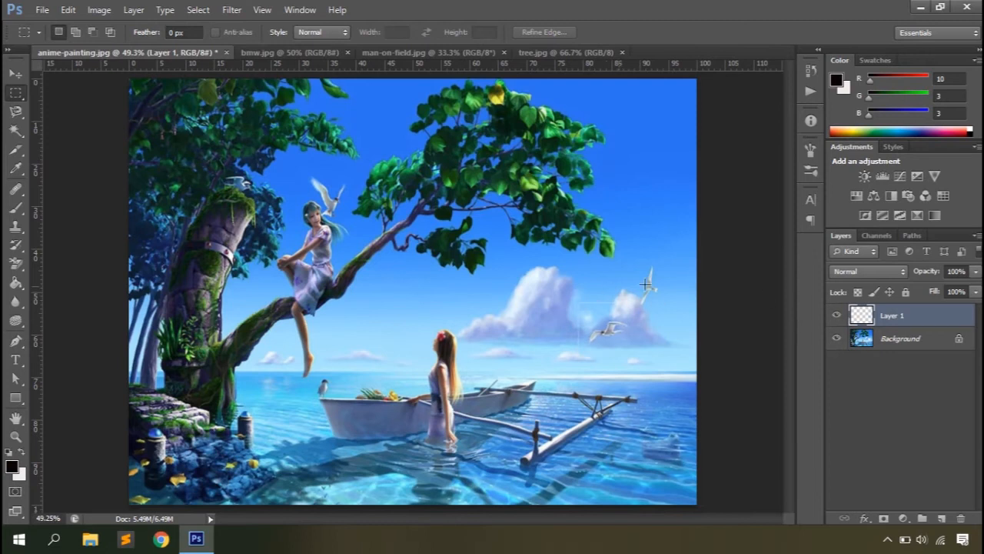
left_click(838, 317)
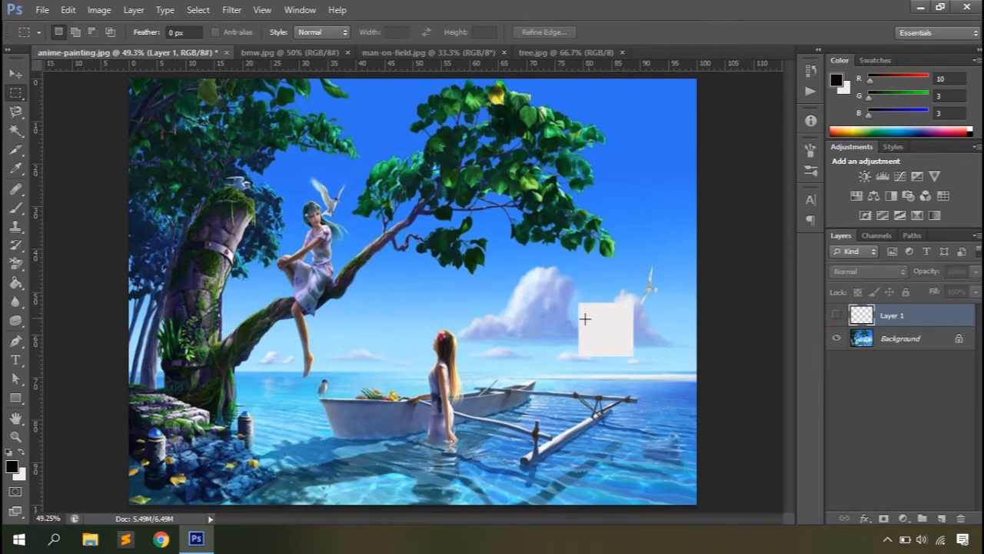
left_click(837, 315)
key("ctrl+z")
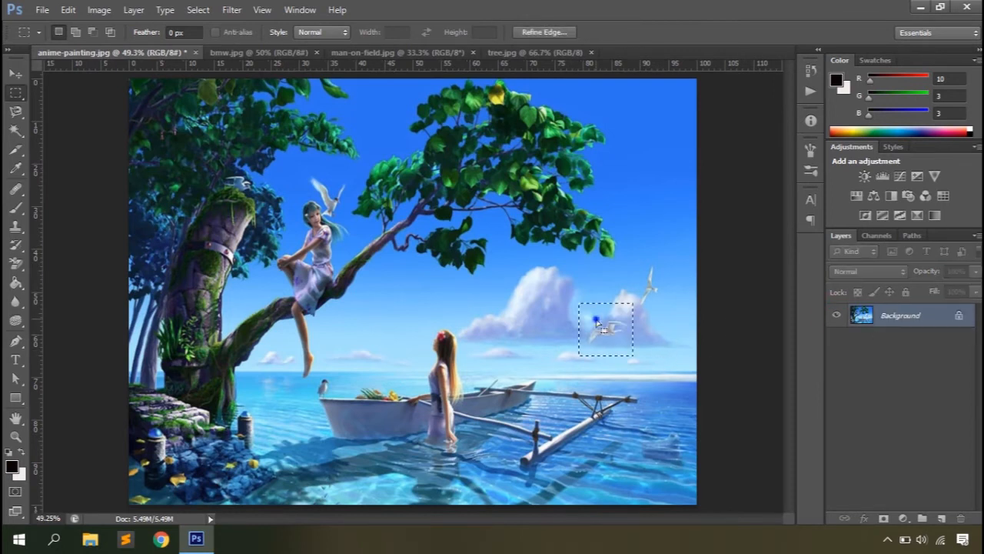
Try Layer Via Copy on the lower bird selection again, and undo it.
right_click(599, 327)
left_click(672, 167)
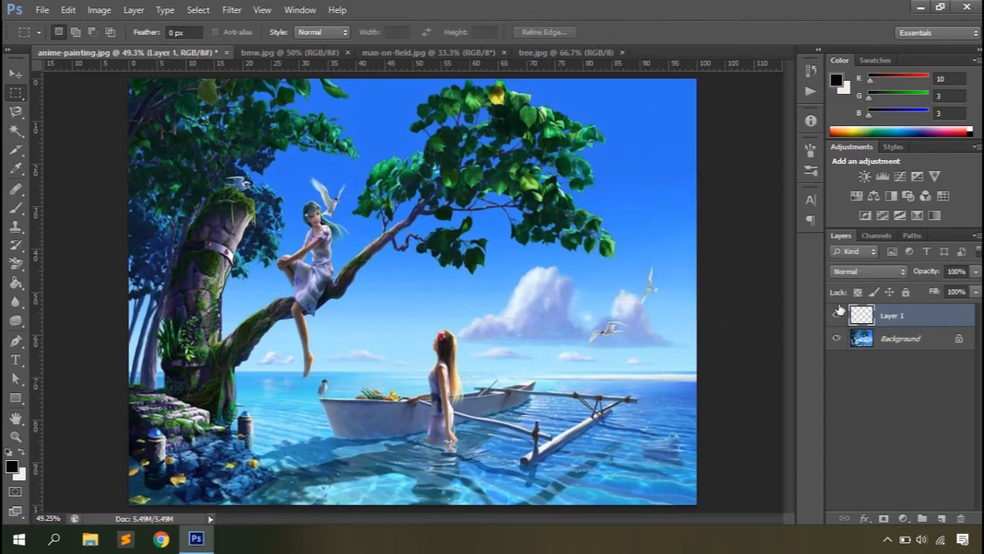
key("ctrl+z")
Draw a tighter rectangle around the lower bird, try stretching it to about 323% width and 392% height with Free Transform, and cancel.
left_click_drag(608, 346, 632, 349)
right_click(612, 332)
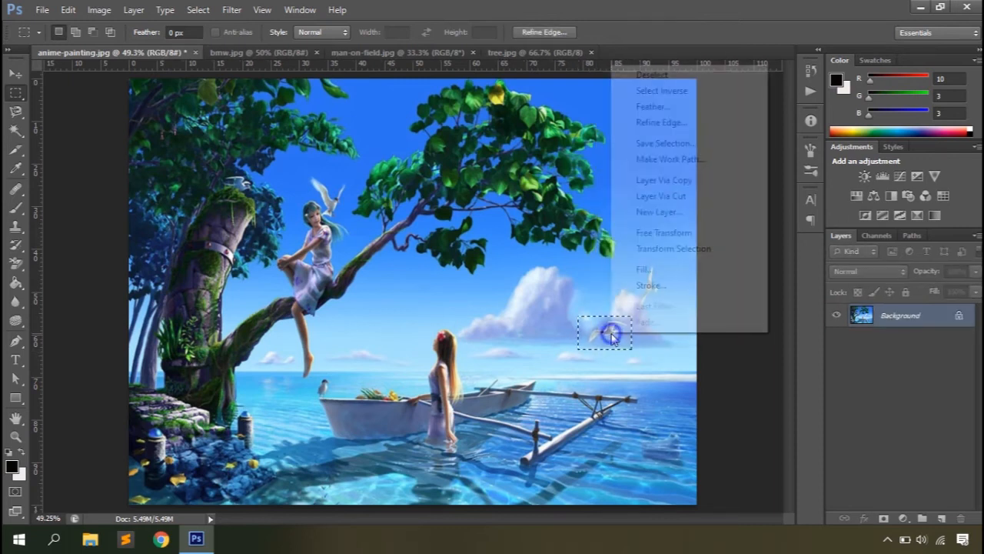
left_click(671, 232)
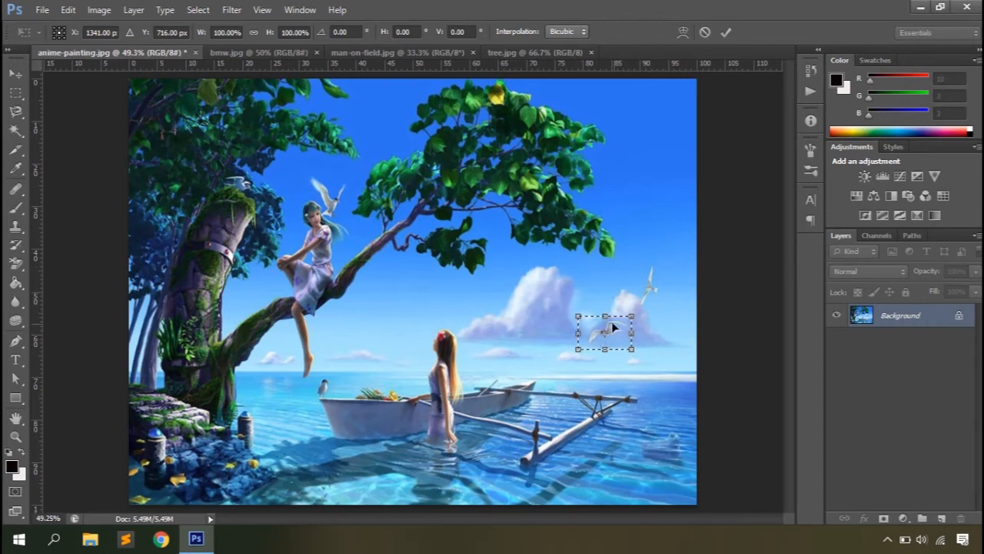
left_click_drag(606, 316, 606, 213)
left_click_drag(577, 281, 500, 283)
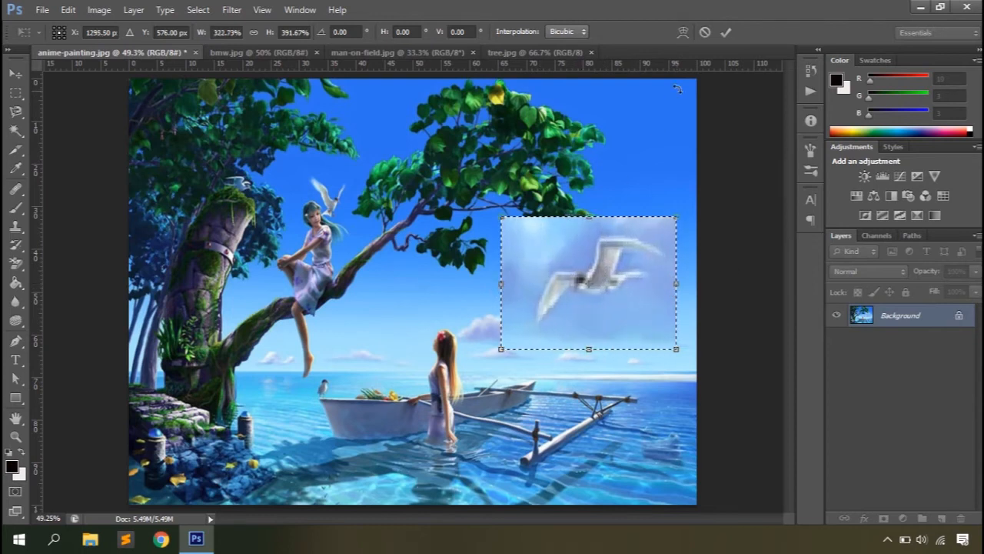
left_click(704, 33)
Try enlarging the lower bird proportionally from its corners to about 176% with Free Transform, and cancel the transformation.
right_click(612, 335)
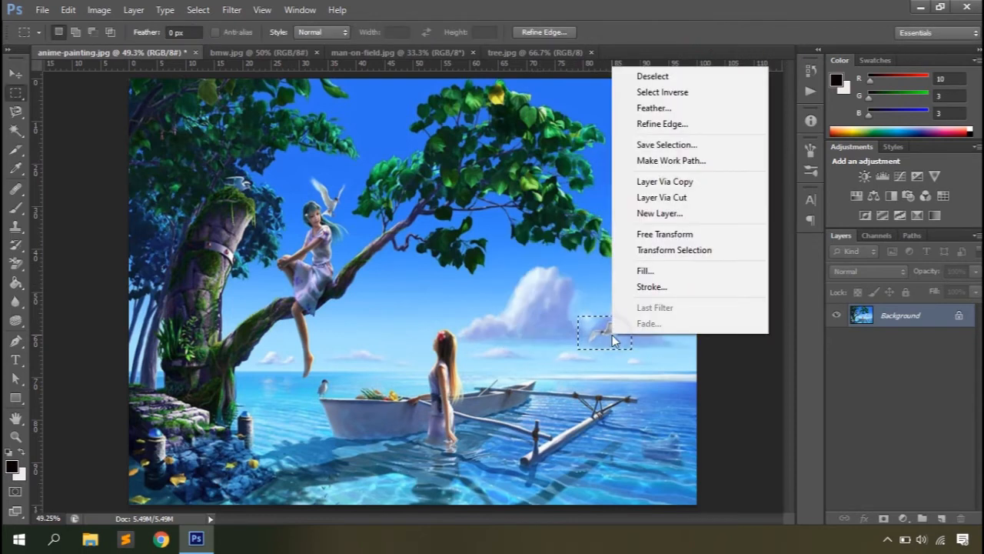
left_click(656, 231)
left_click_drag(634, 315, 680, 286)
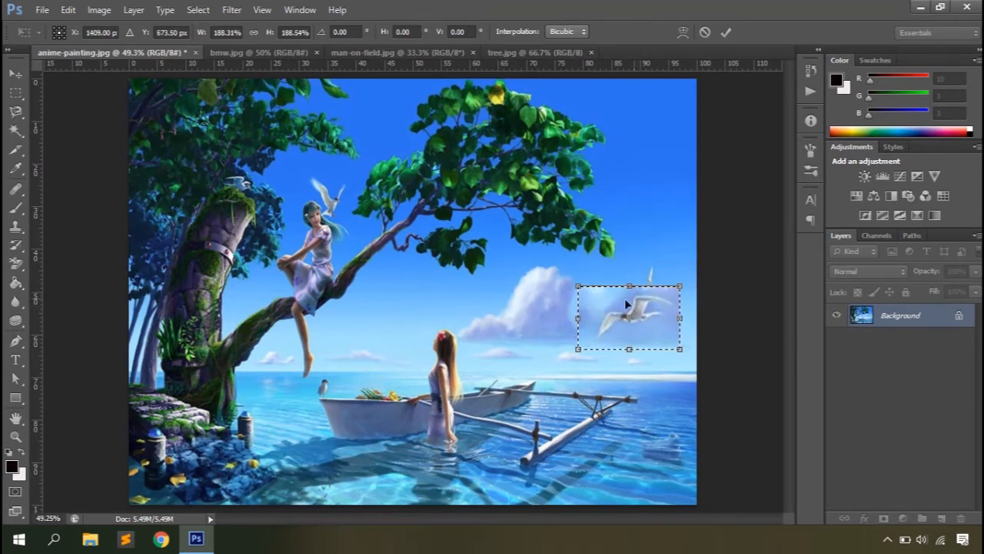
left_click_drag(580, 290, 591, 270)
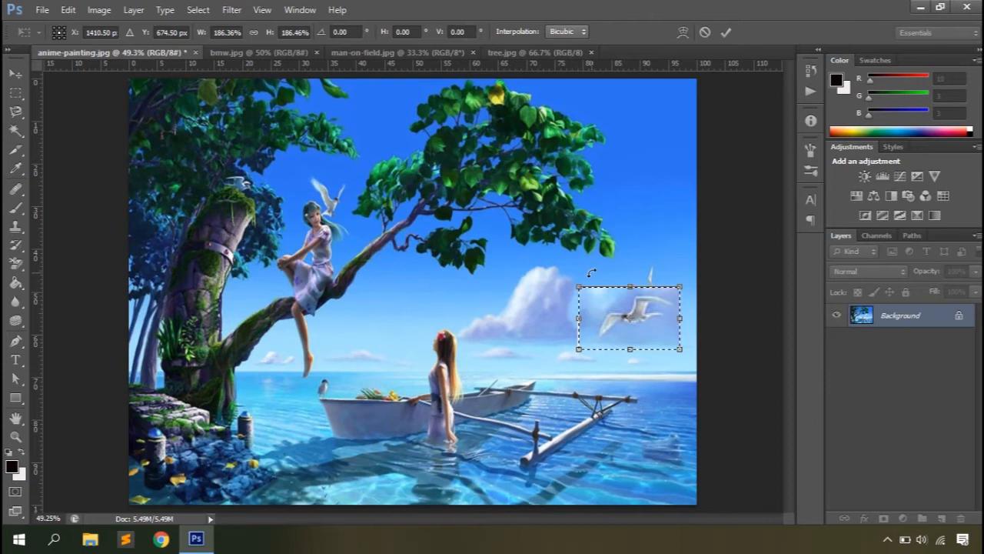
key("ctrl+z")
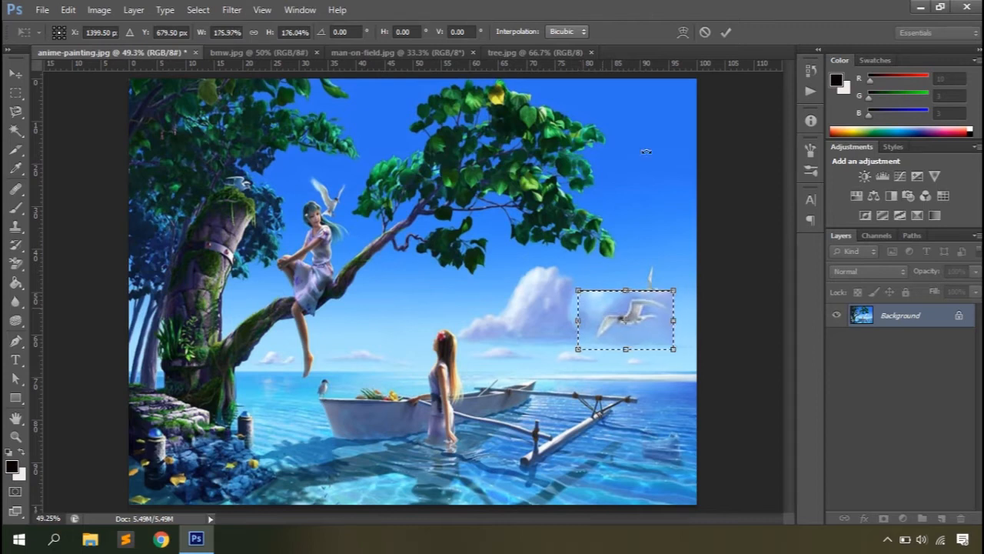
left_click(704, 31)
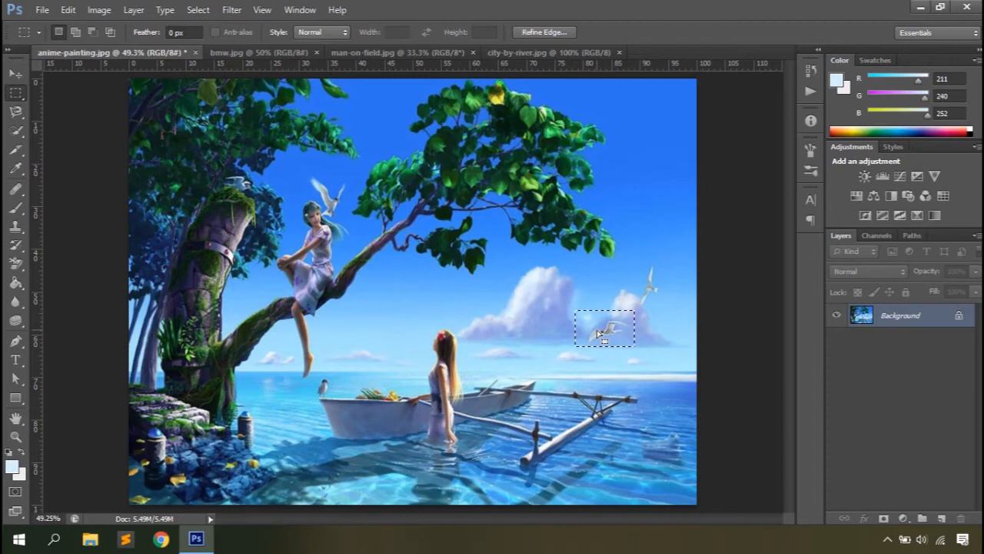
Try the Rotate and Skew modes of Free Transform on the lower bird selection, and cancel the transformation.
right_click(599, 332)
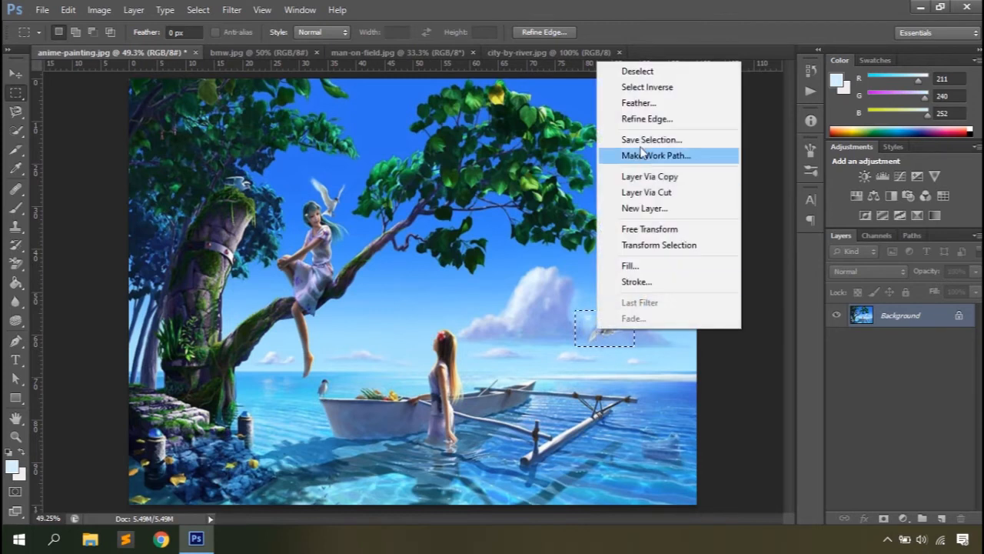
left_click(653, 230)
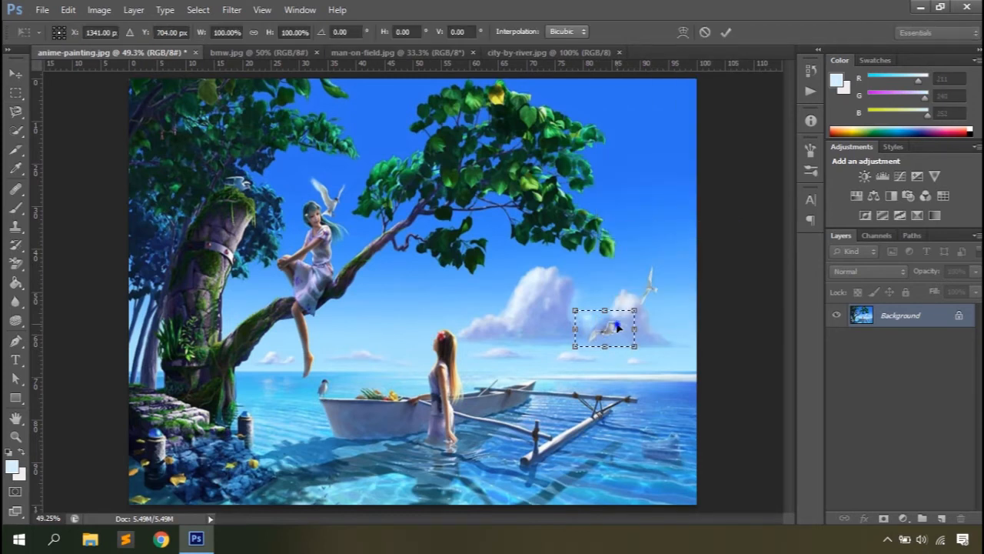
right_click(617, 328)
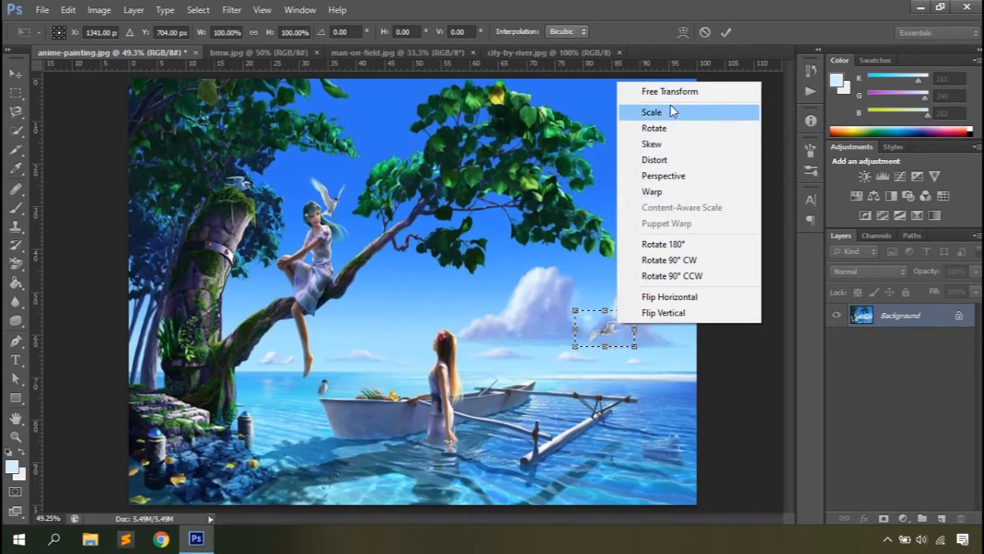
left_click(663, 128)
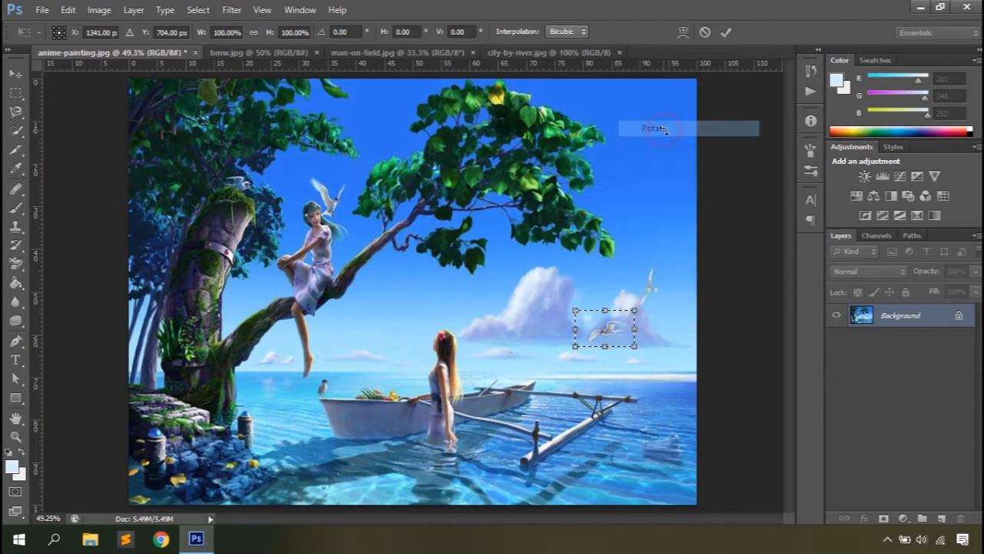
left_click_drag(645, 296, 567, 315)
right_click(618, 335)
left_click(650, 149)
left_click_drag(605, 351, 536, 293)
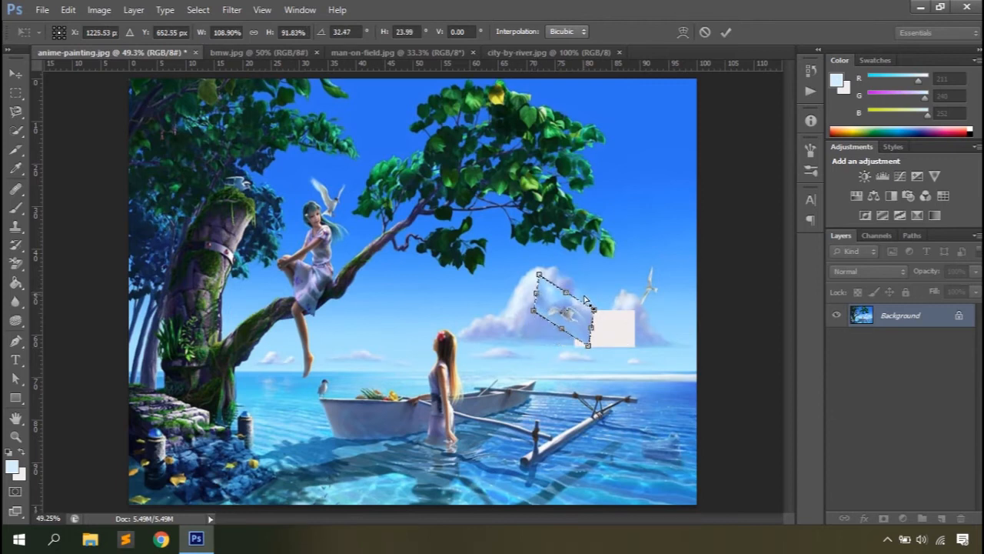
left_click(704, 32)
Try the Distort mode of Free Transform on the lower bird, pulling all four corners outward, and cancel the transformation.
right_click(595, 337)
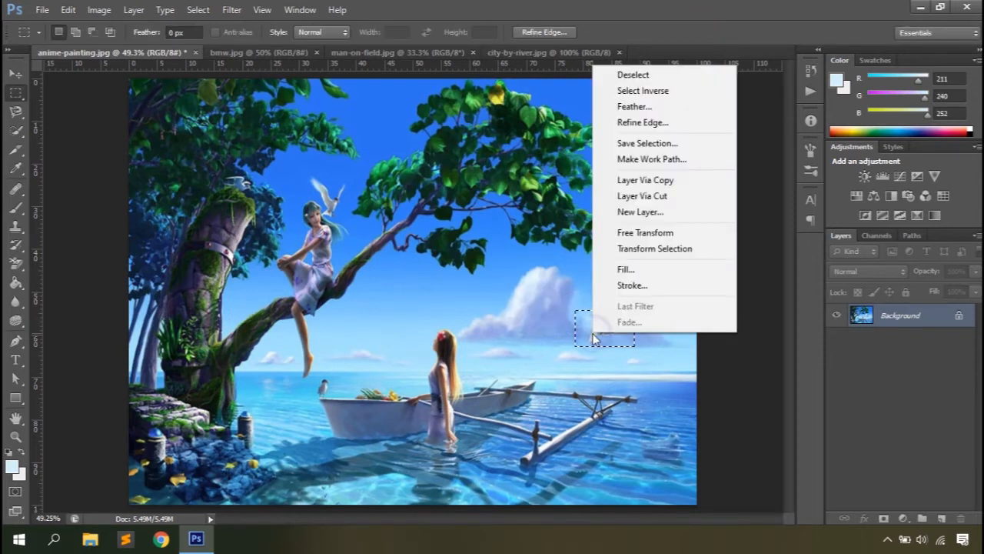
left_click(639, 230)
right_click(612, 317)
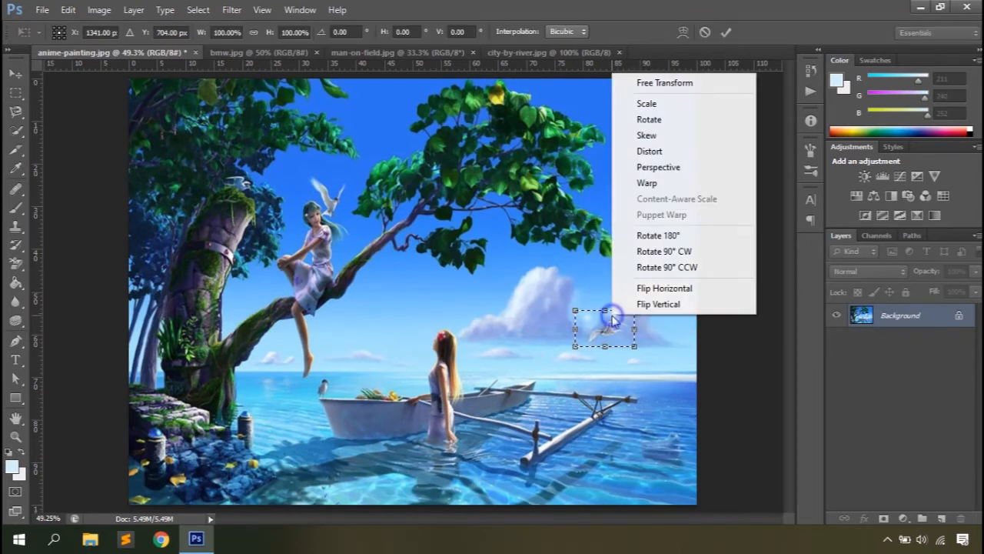
left_click(654, 151)
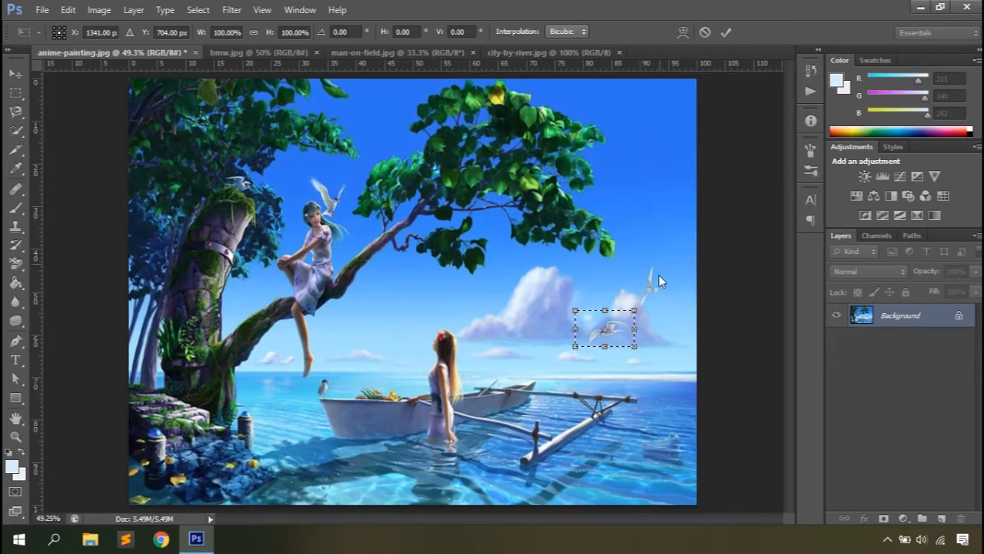
left_click_drag(634, 311, 632, 281)
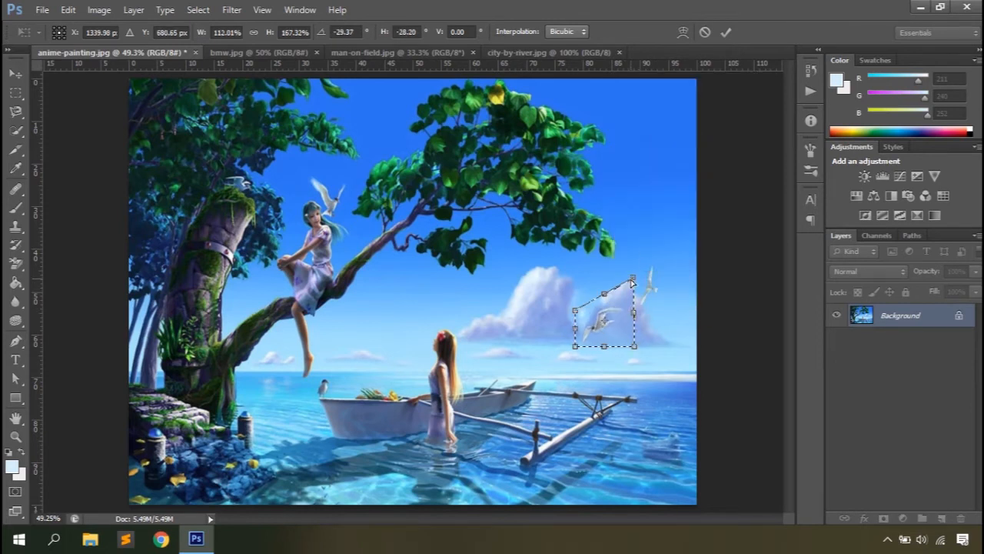
left_click_drag(575, 349, 560, 349)
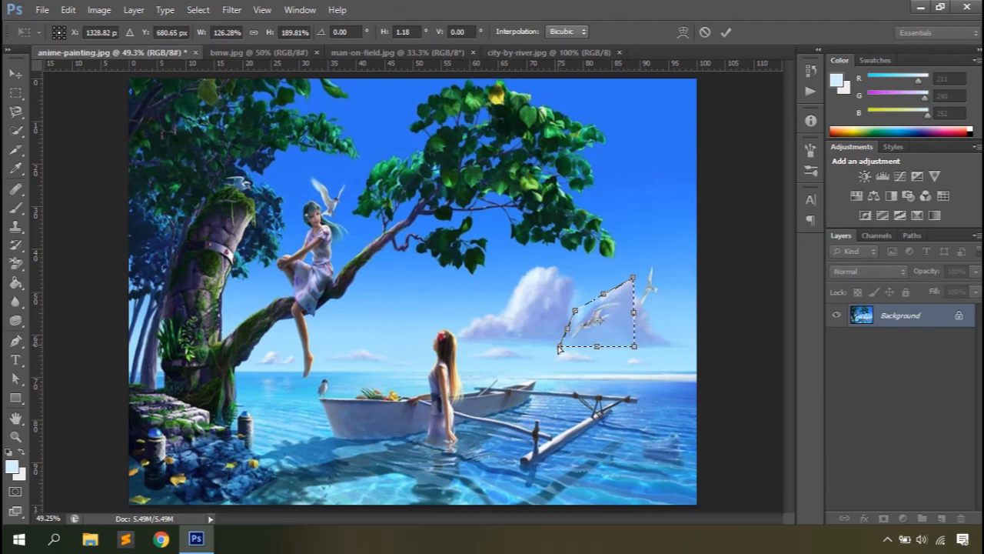
left_click_drag(574, 311, 575, 288)
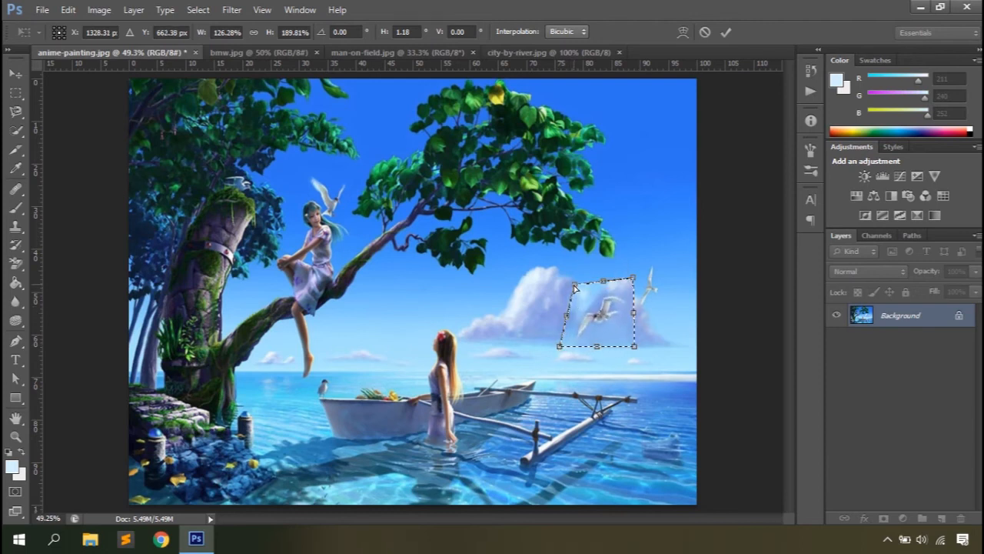
left_click_drag(630, 345, 650, 356)
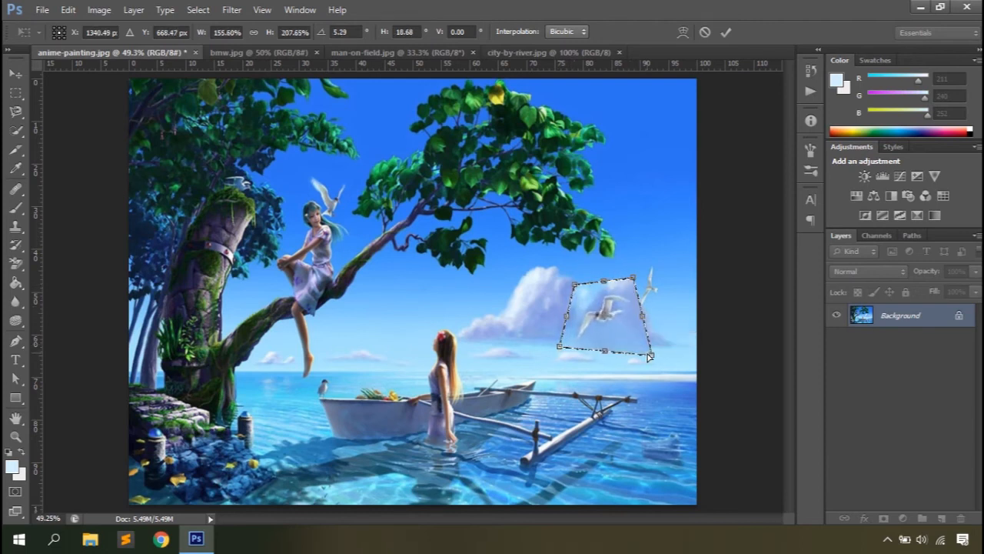
left_click(706, 32)
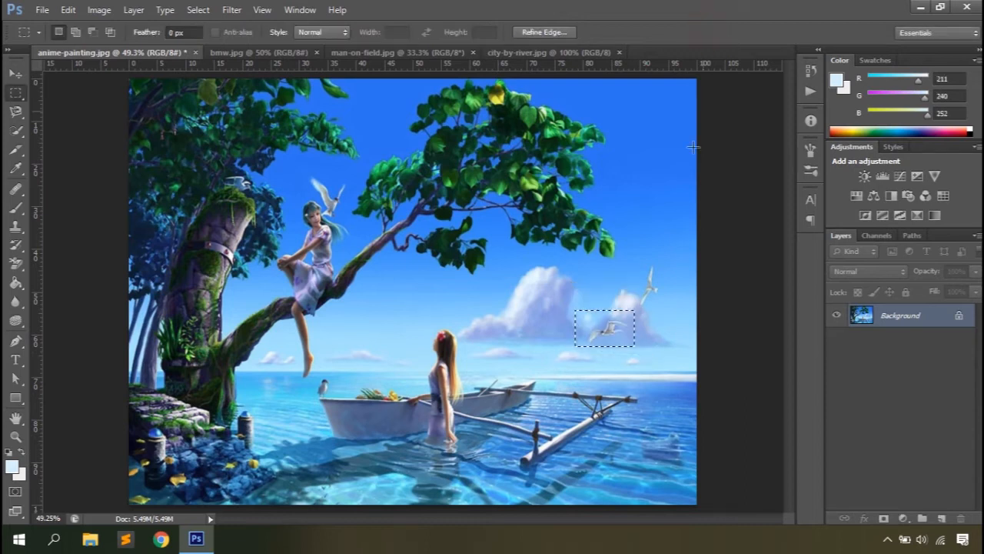
Try the Perspective mode of Free Transform on the lower bird, spreading its left and right sides vertically, and cancel the transformation.
right_click(611, 327)
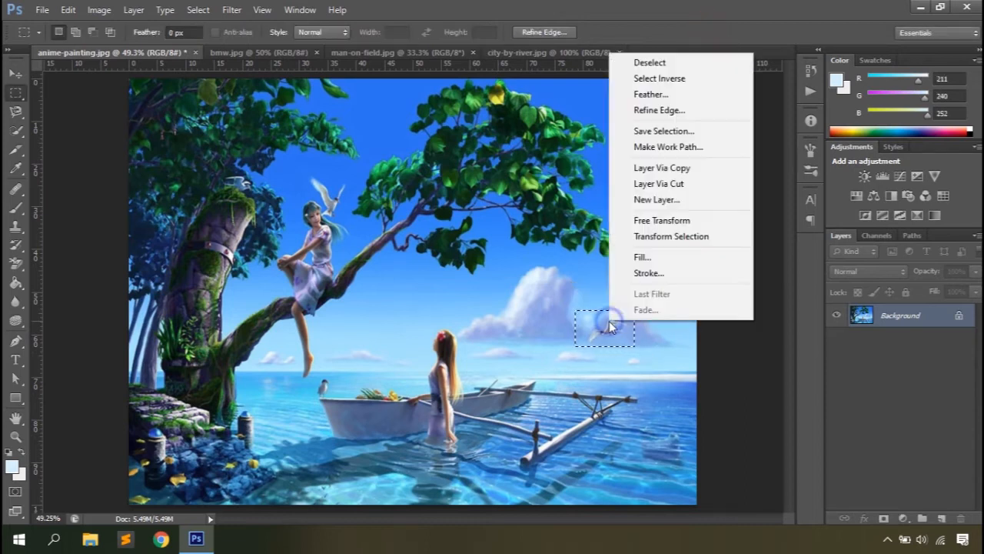
left_click(656, 222)
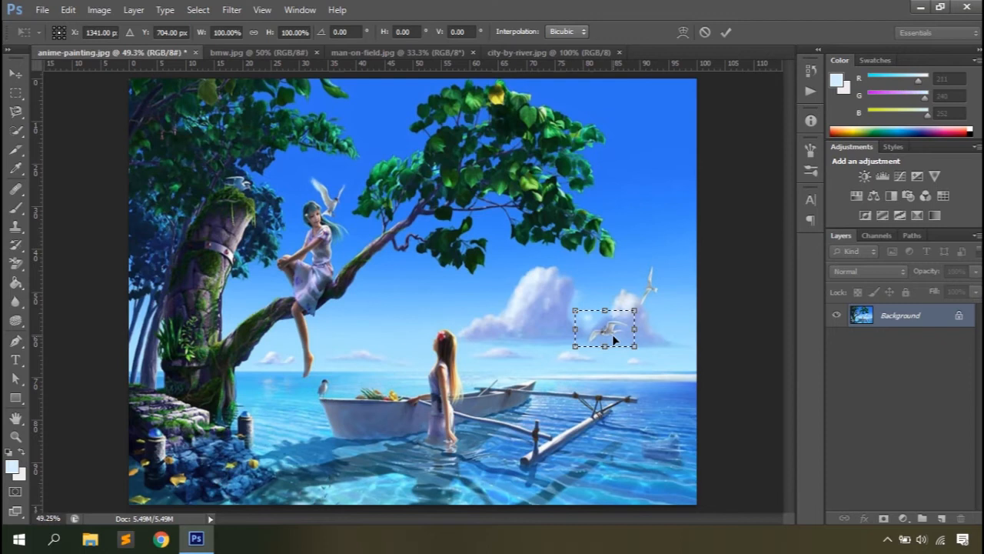
right_click(614, 338)
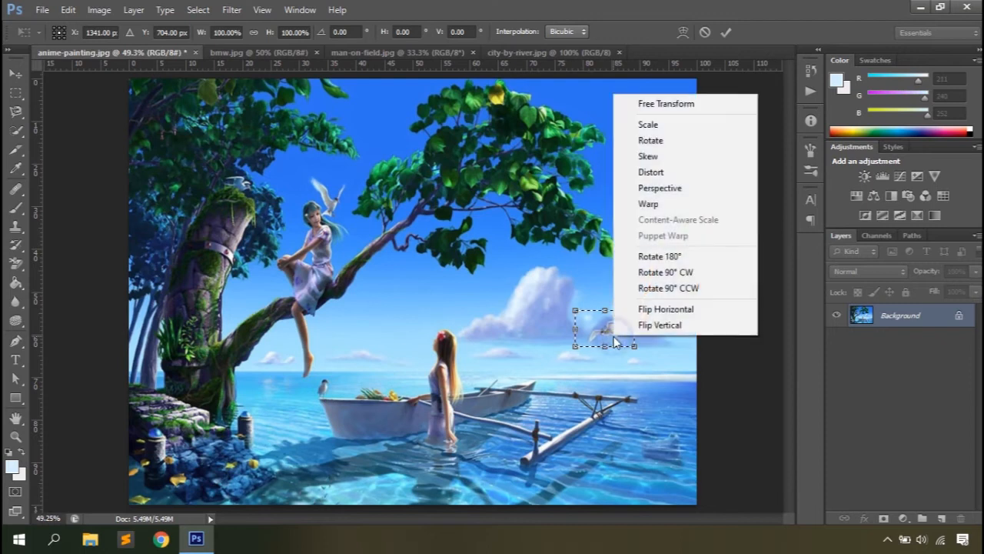
left_click(655, 189)
left_click_drag(576, 313, 576, 292)
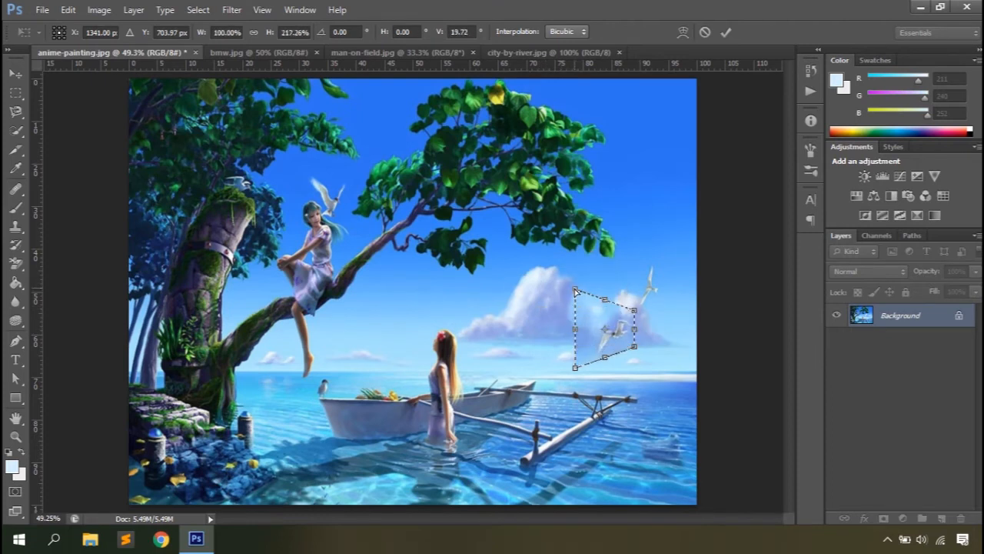
left_click_drag(635, 311, 647, 195)
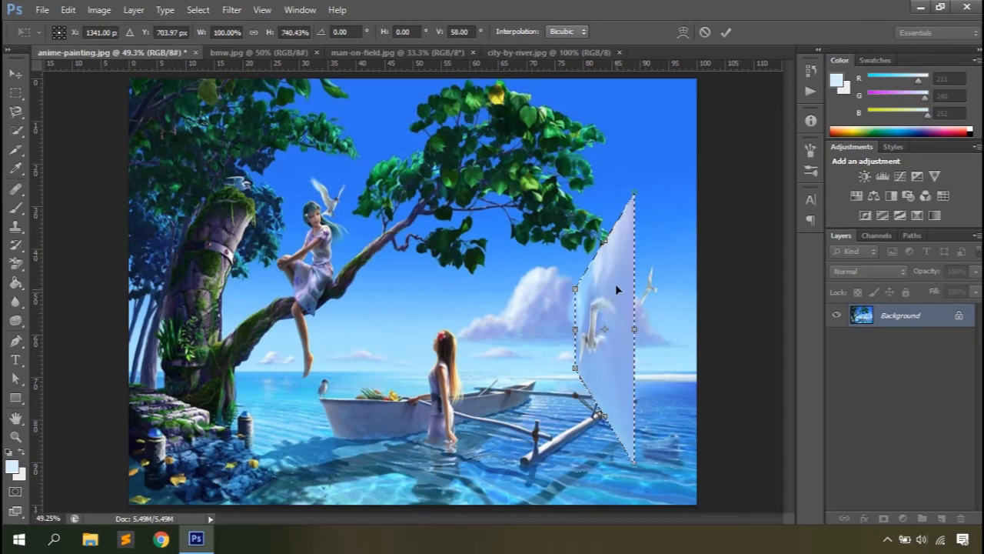
left_click(706, 29)
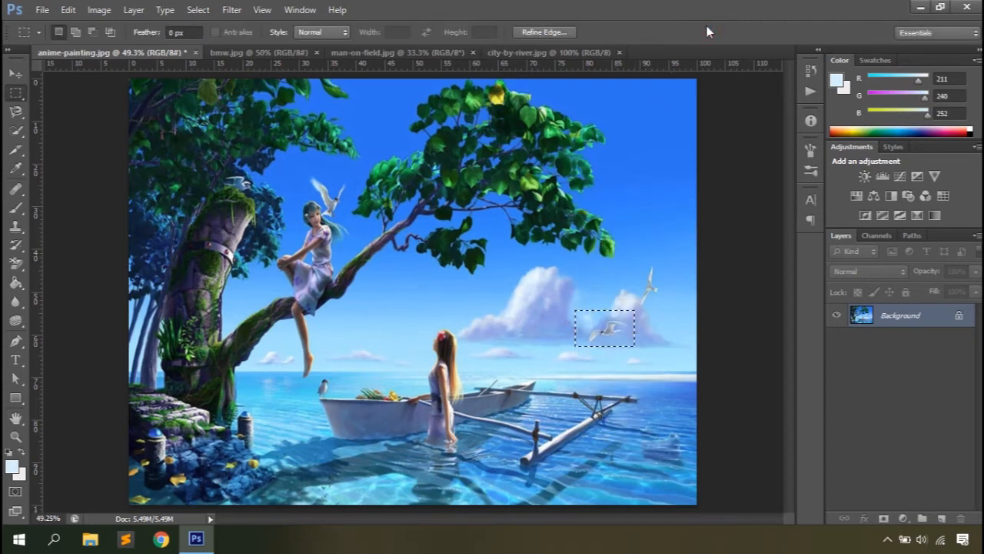
Warp the lower bird with Free Transform, arching the middle of the grid upward and shifting the bird to the right.
right_click(603, 328)
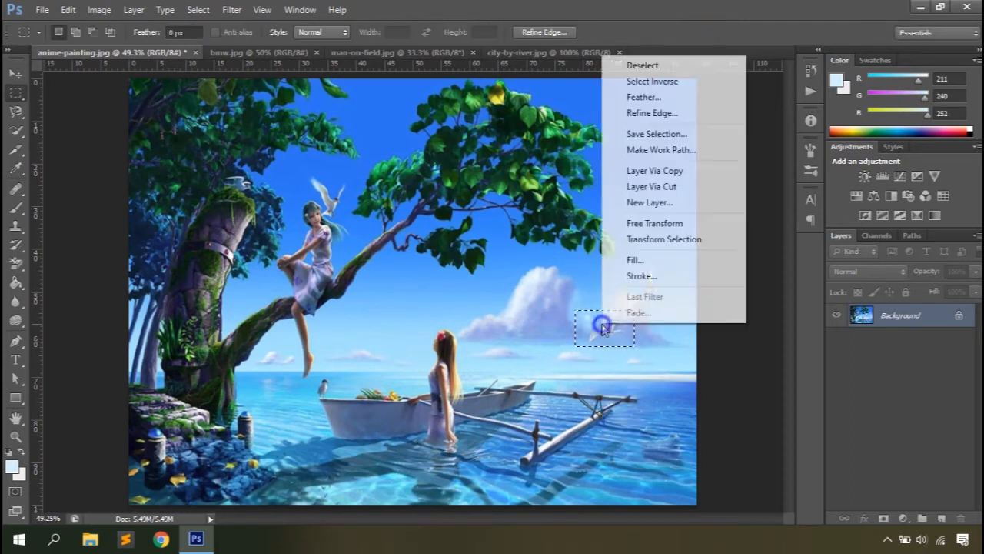
left_click(650, 223)
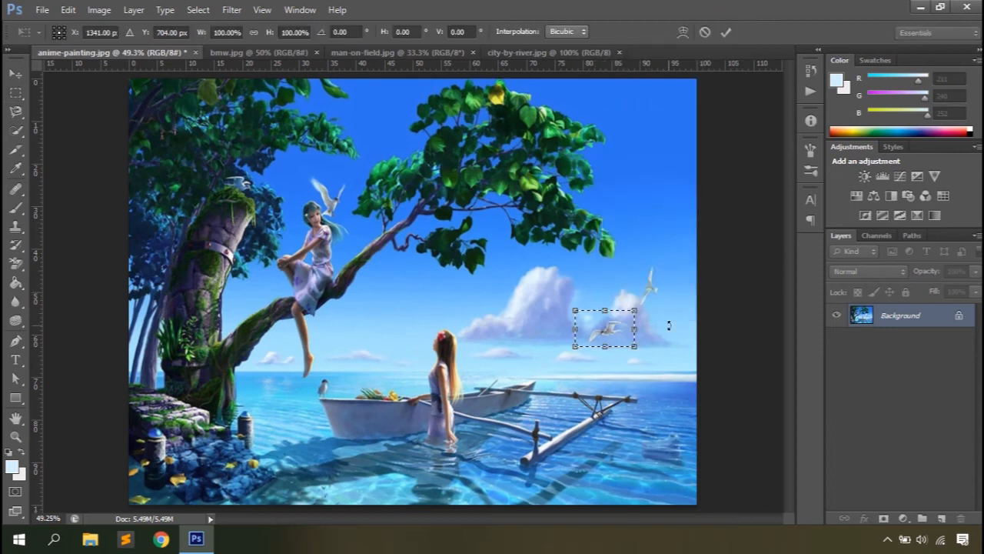
right_click(616, 339)
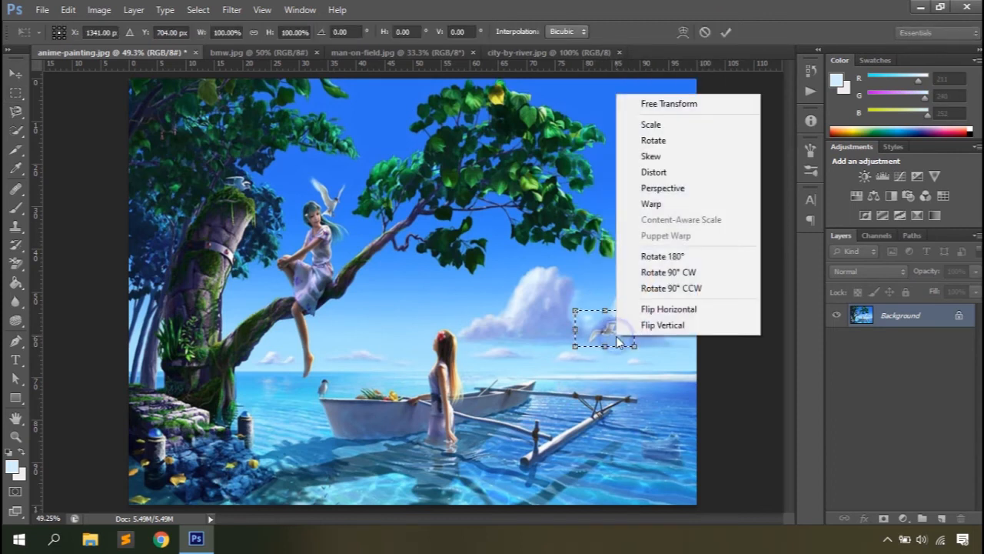
left_click(652, 203)
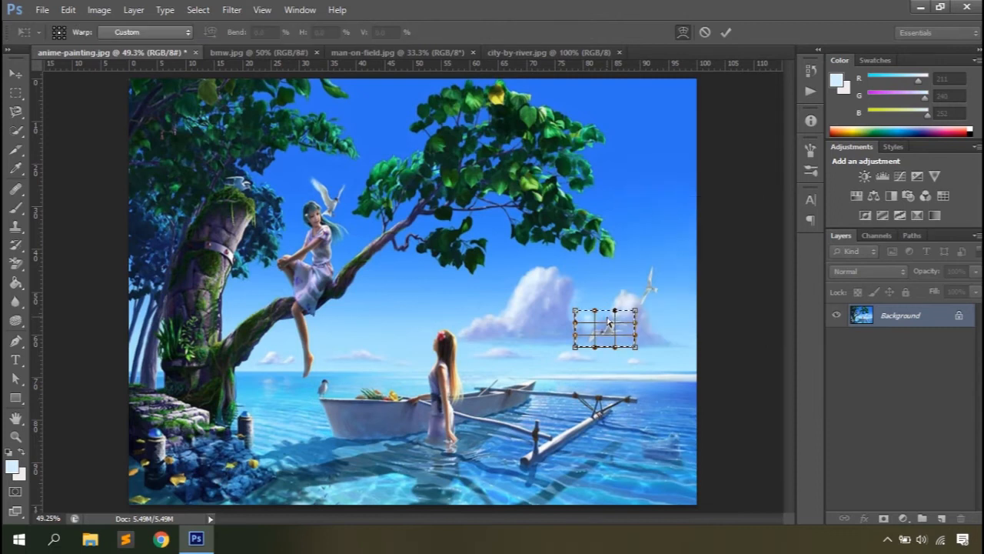
key("ctrl+plus")
key("ctrl+plus")
key("ctrl+plus")
key("ctrl+plus")
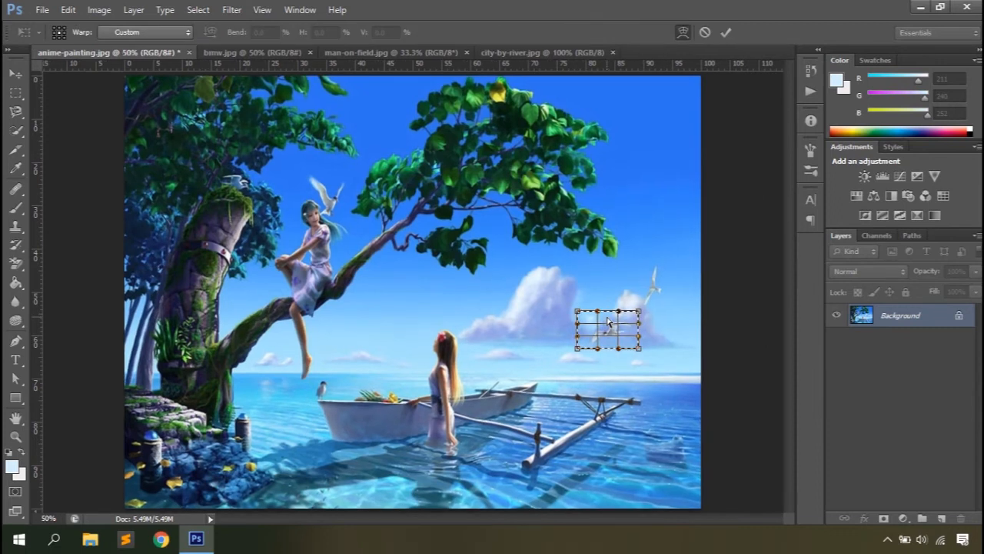
left_click_drag(787, 292, 787, 325)
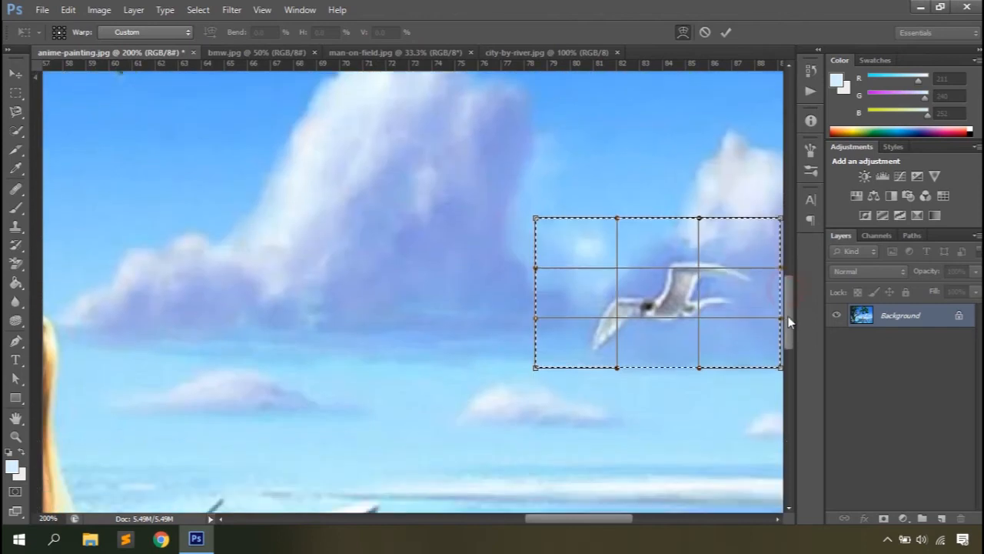
left_click_drag(570, 518, 599, 516)
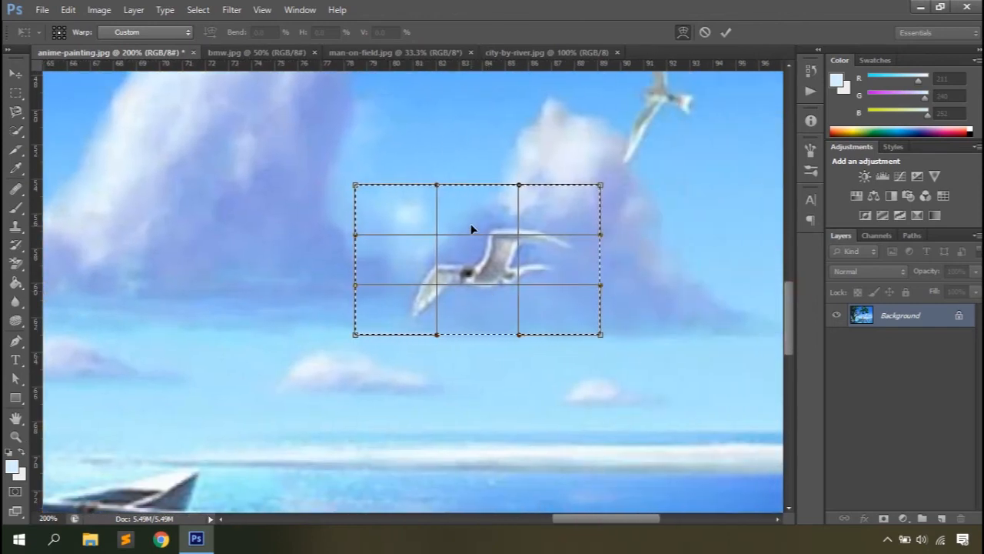
left_click_drag(469, 235, 469, 218)
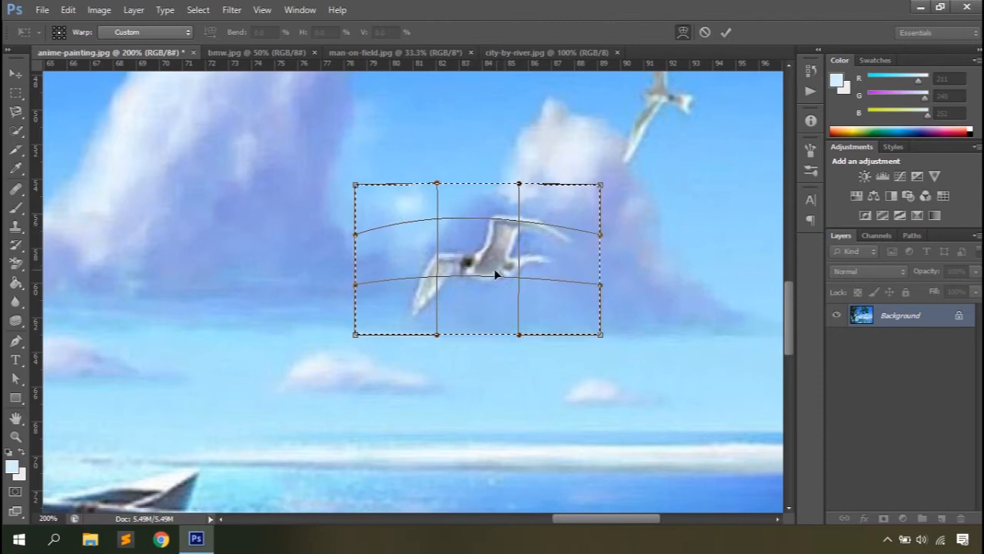
left_click_drag(469, 278, 521, 231)
left_click_drag(532, 285, 521, 271)
left_click_drag(458, 281, 466, 281)
Pull the lower edge of the warp grid down to cover the gap beneath the bird, and apply the warp.
left_click(485, 330)
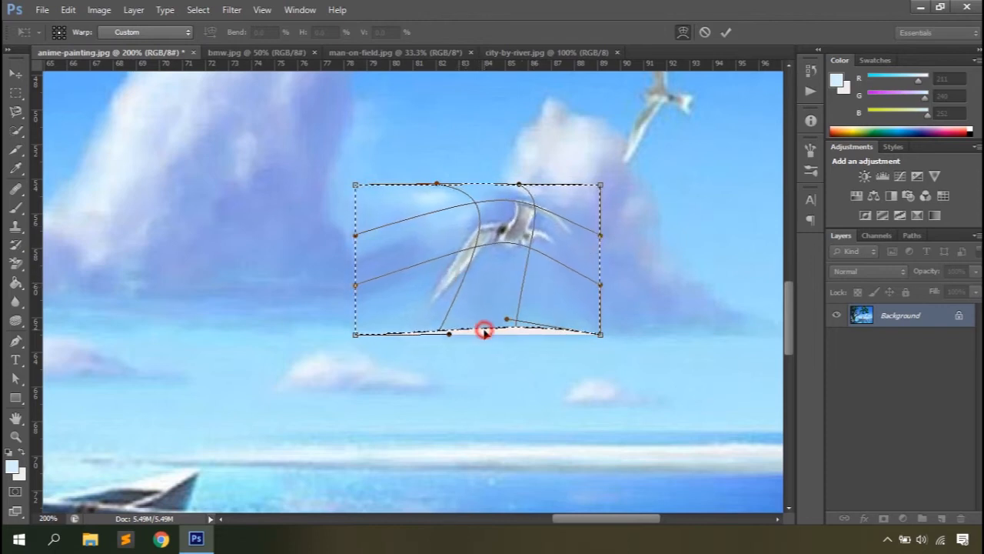
left_click(489, 331)
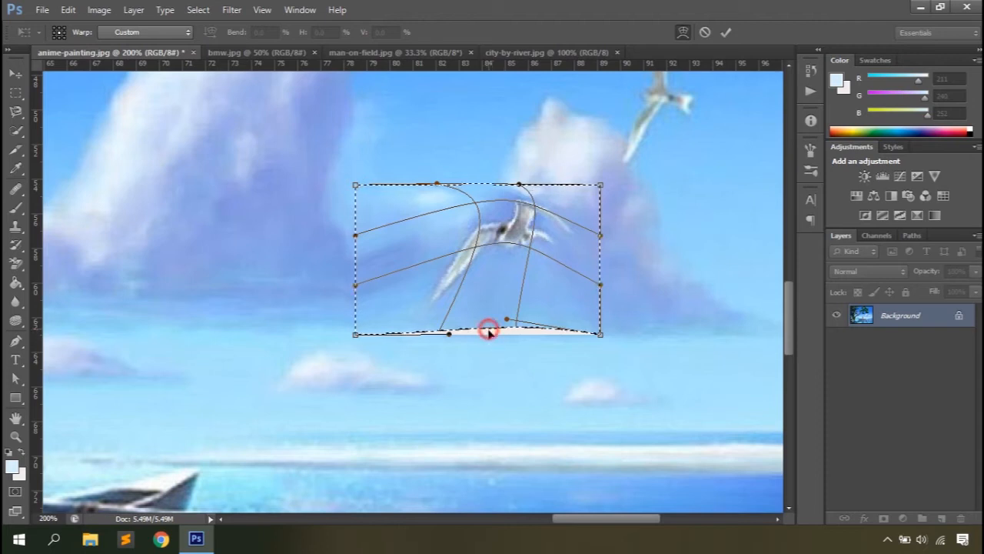
left_click_drag(495, 329, 495, 339)
key("Escape")
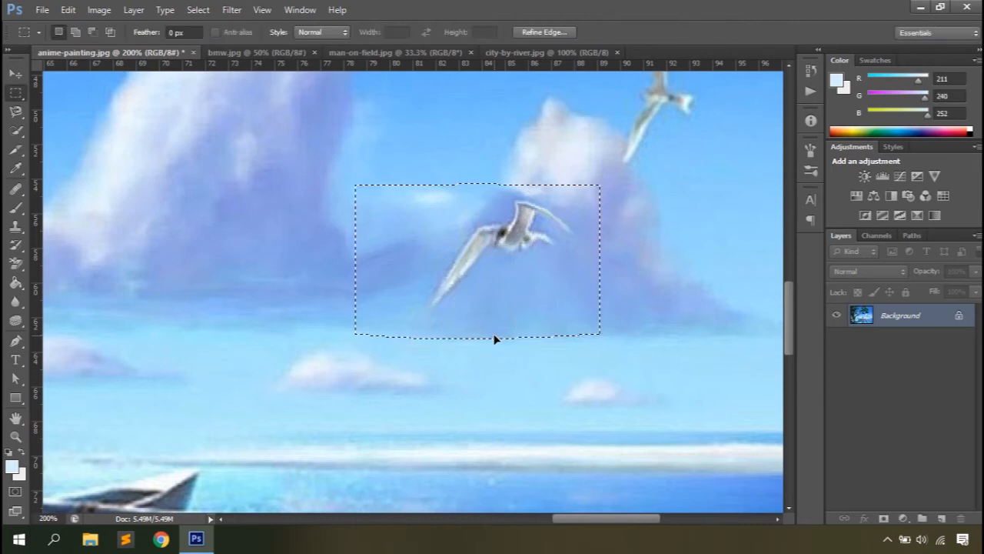
Try flipping the lower bird selection horizontally and vertically with Free Transform, and cancel the transformation.
right_click(533, 246)
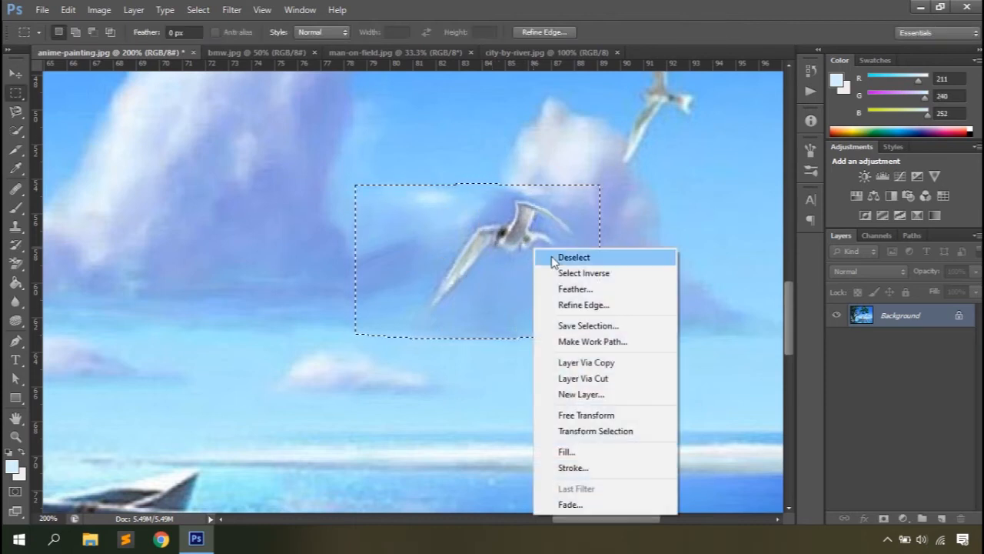
left_click(573, 415)
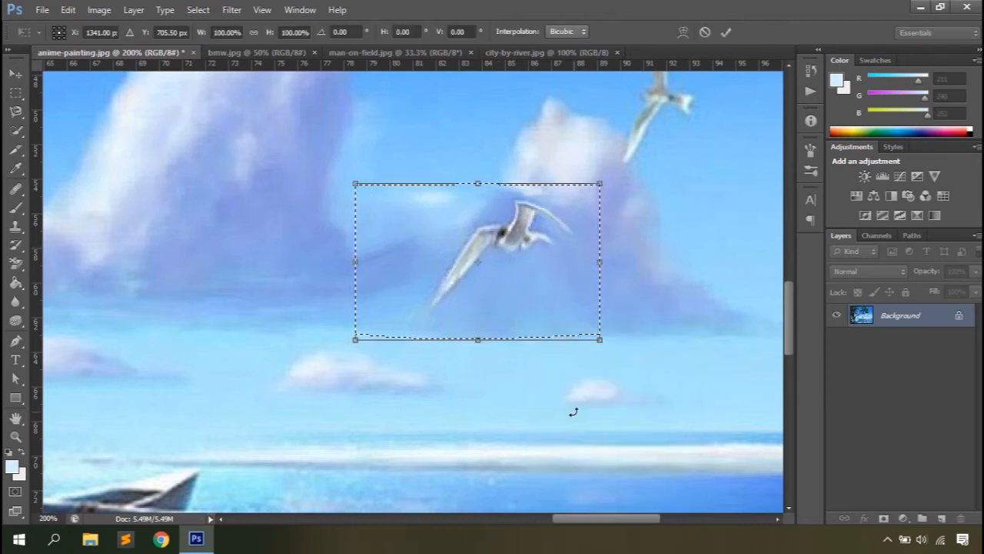
right_click(557, 275)
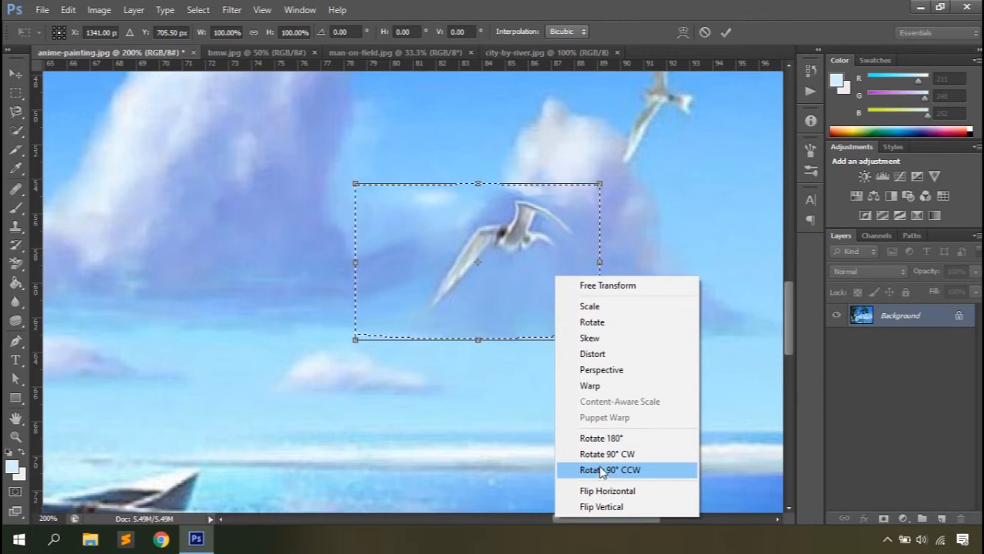
left_click(604, 491)
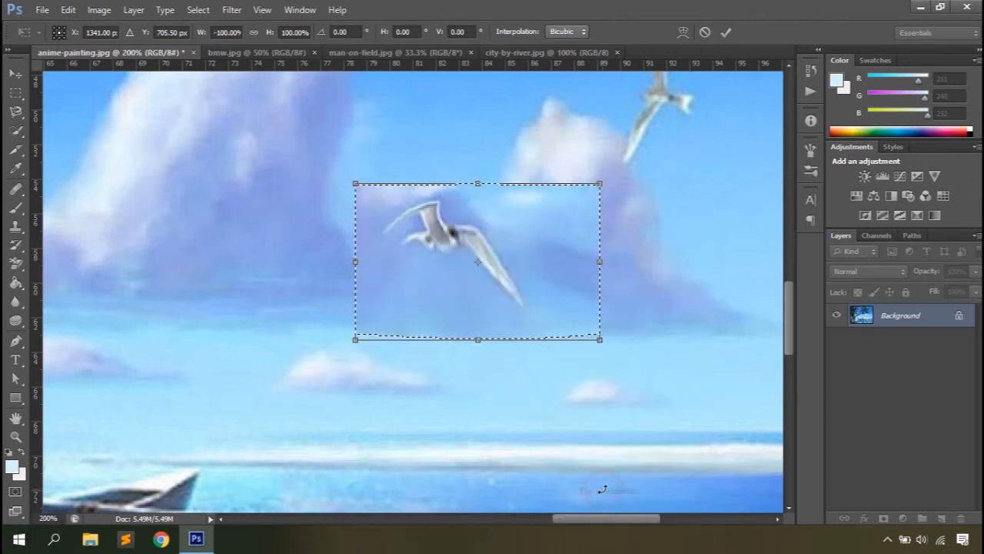
right_click(528, 257)
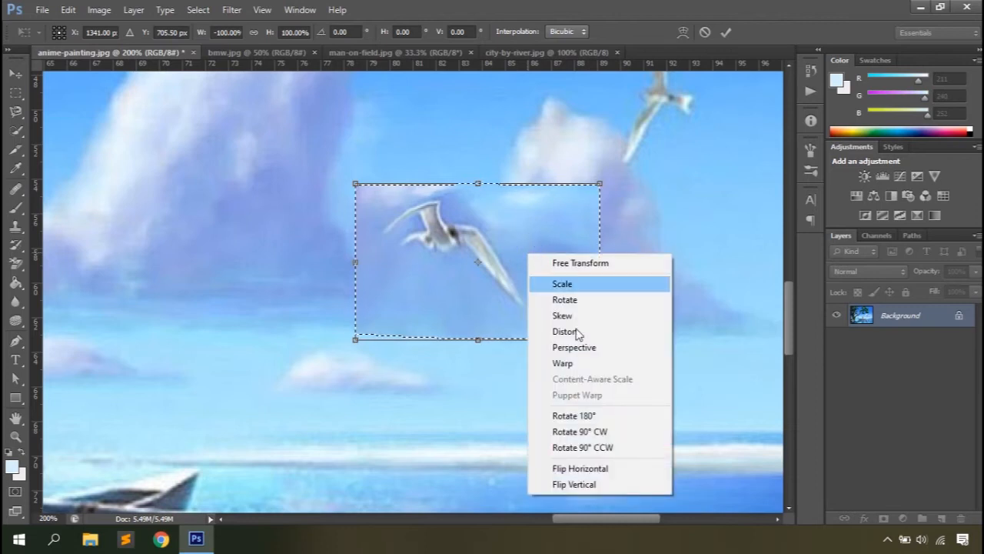
left_click(576, 478)
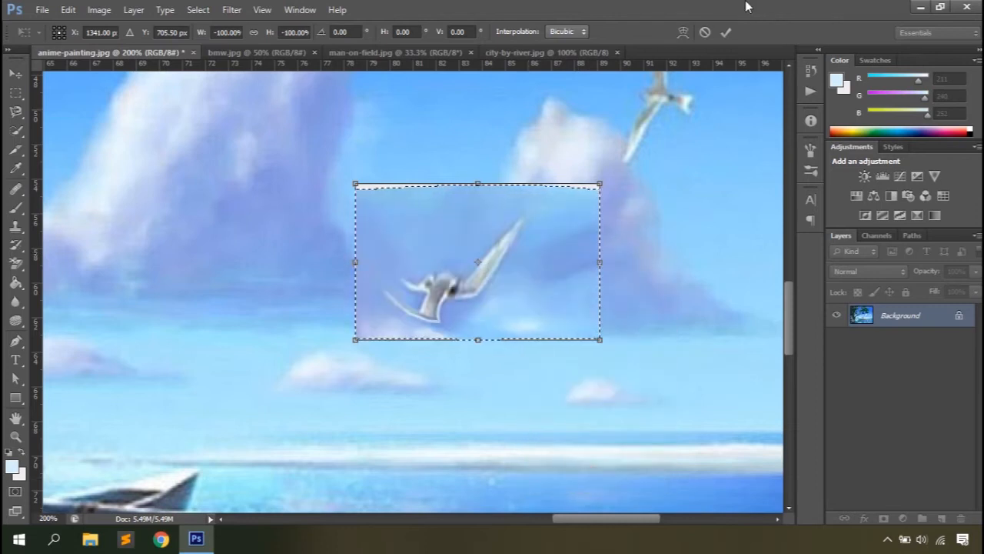
left_click(705, 32)
key("ctrl+0")
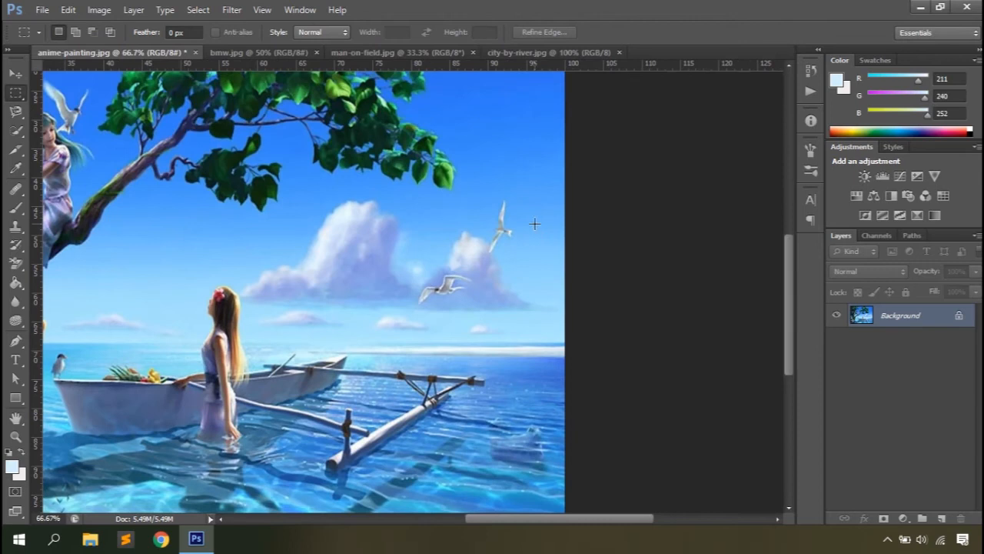
Try enlarging only the selection outline around the lower bird to about 194% with Transform Selection, and cancel it.
right_click(617, 337)
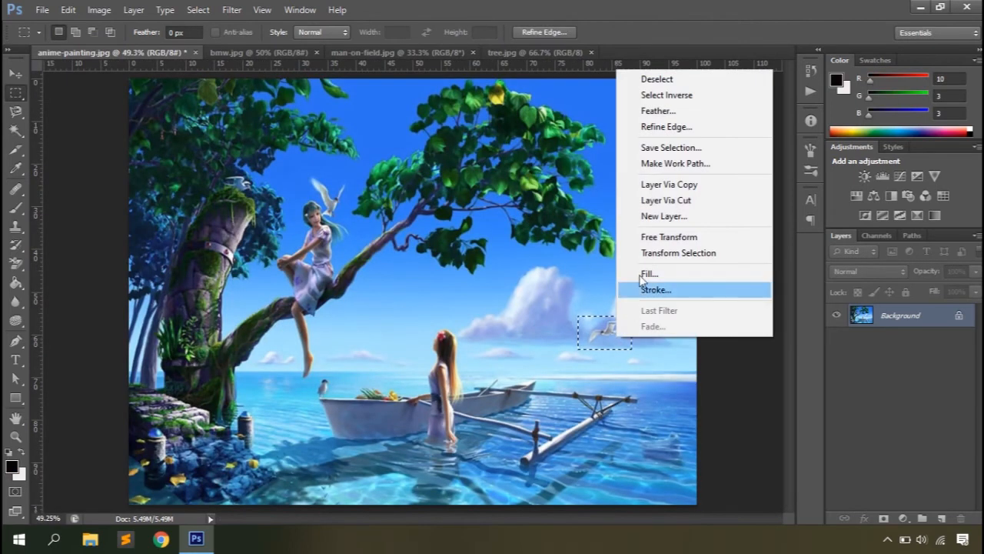
left_click(668, 255)
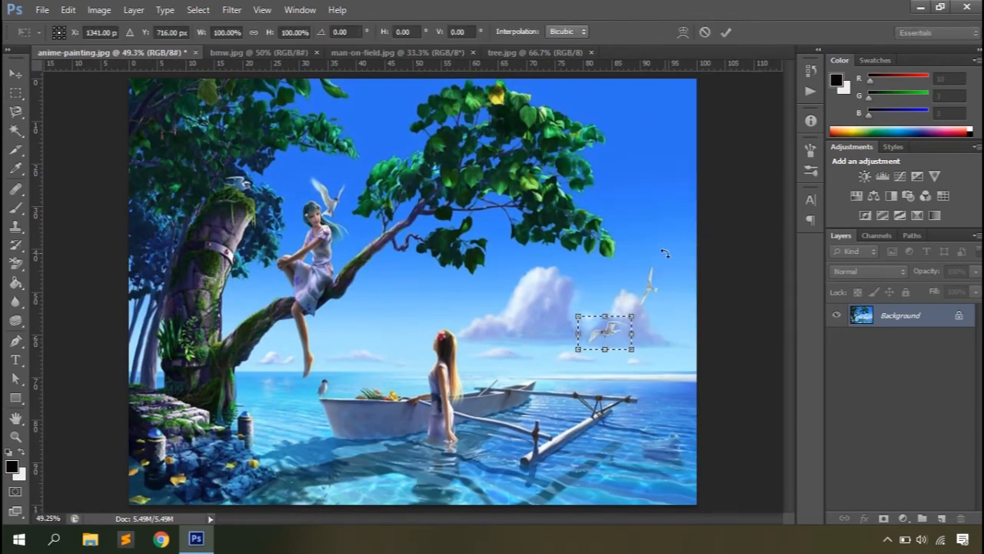
left_click_drag(629, 315, 665, 263)
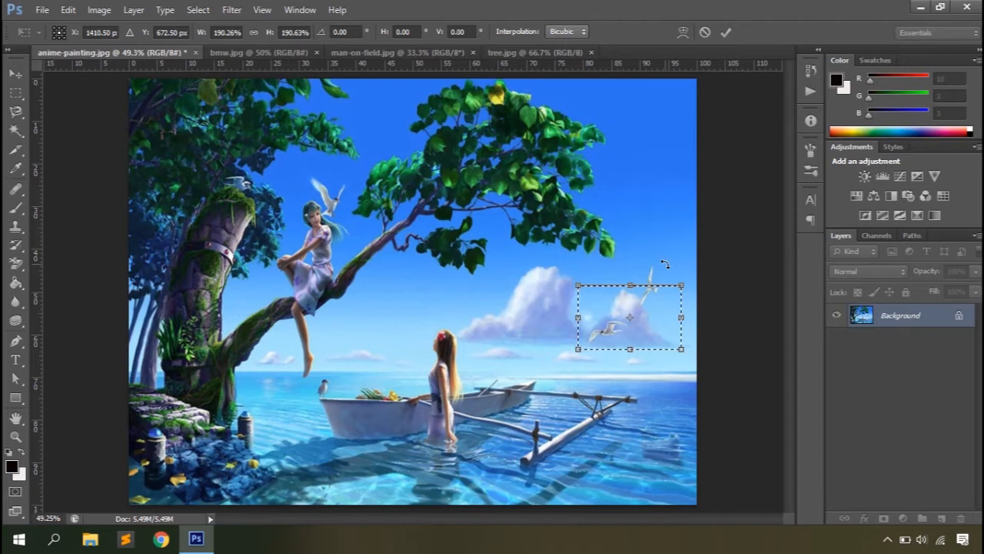
left_click_drag(684, 295, 686, 293)
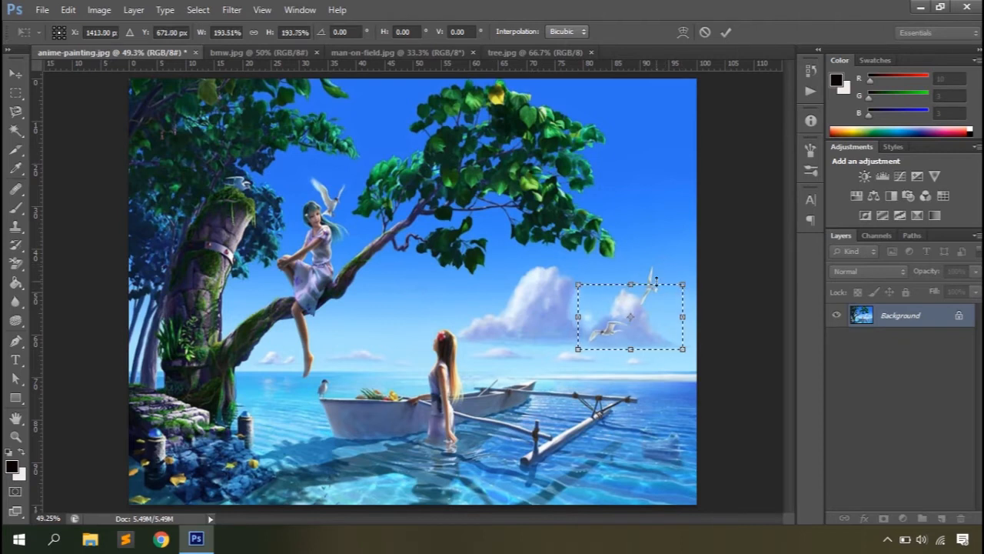
left_click(705, 33)
Fill the lower bird selection with the foreground color in Normal mode at 100% opacity.
right_click(601, 343)
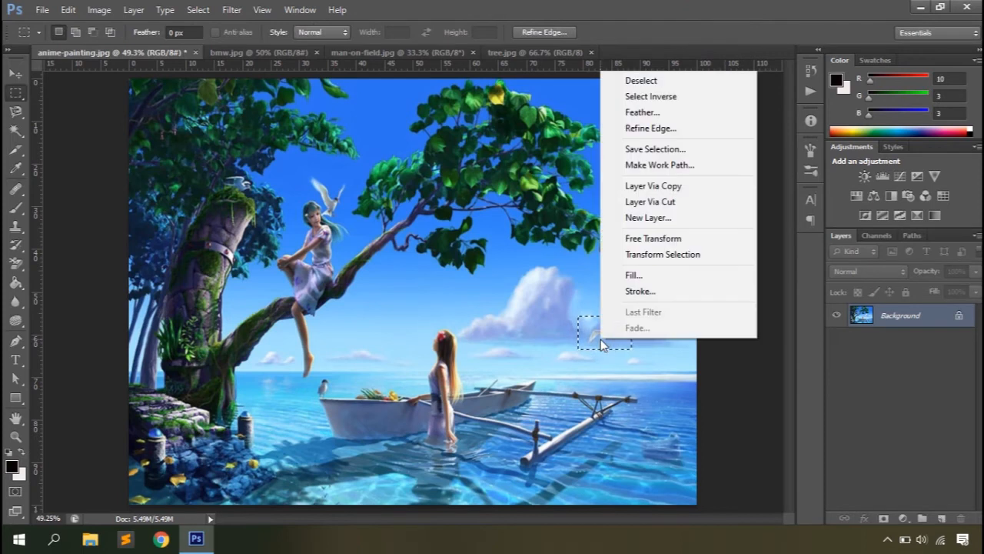
left_click(631, 275)
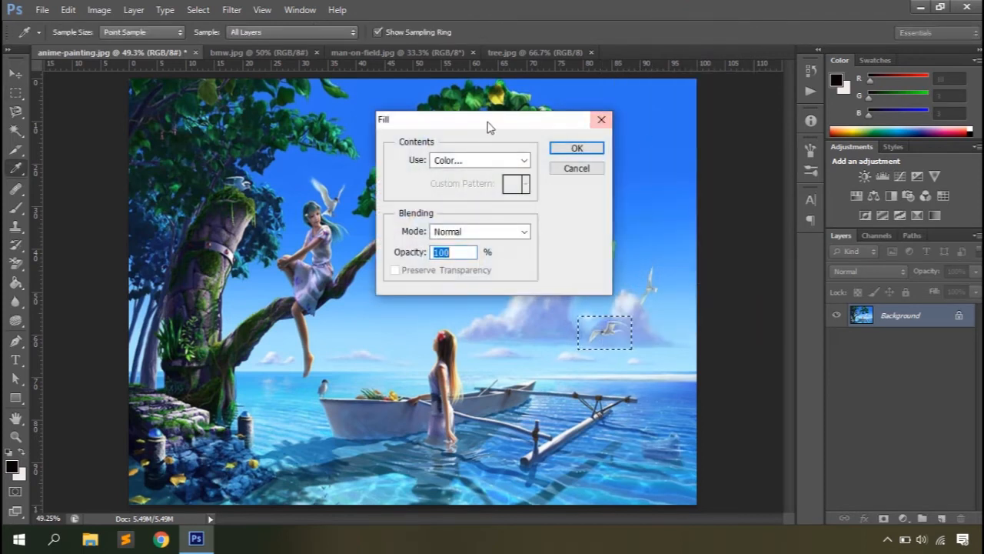
left_click_drag(483, 127, 707, 81)
left_click(730, 113)
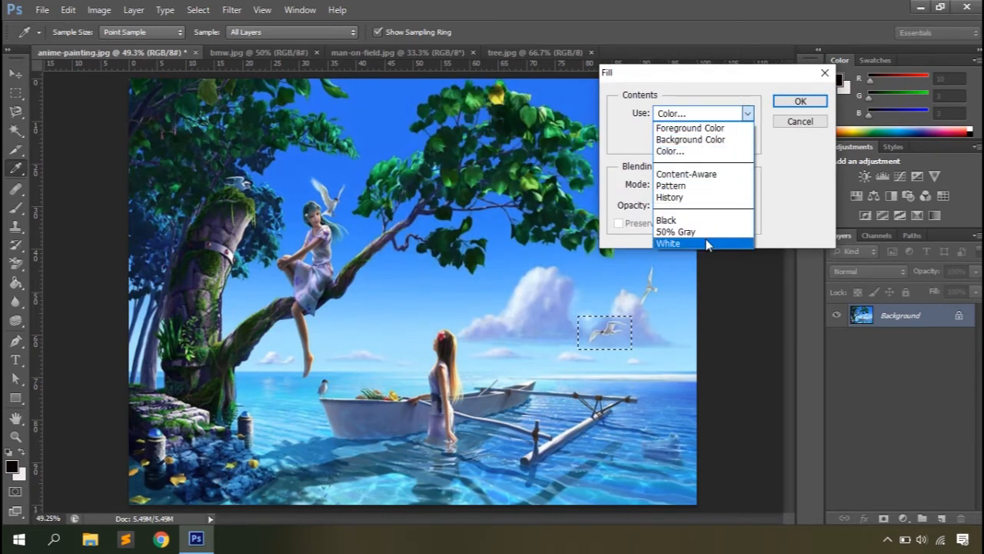
left_click(706, 128)
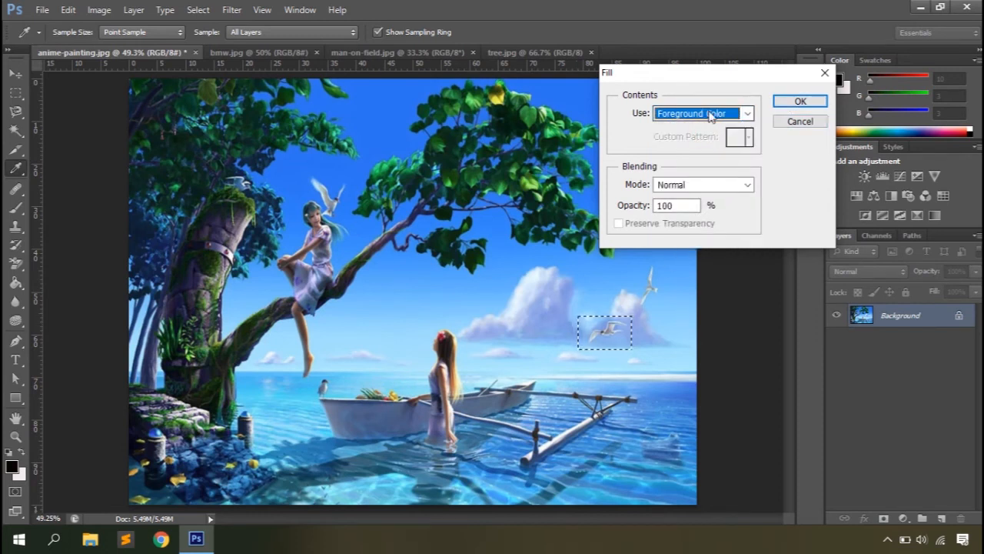
left_click(786, 101)
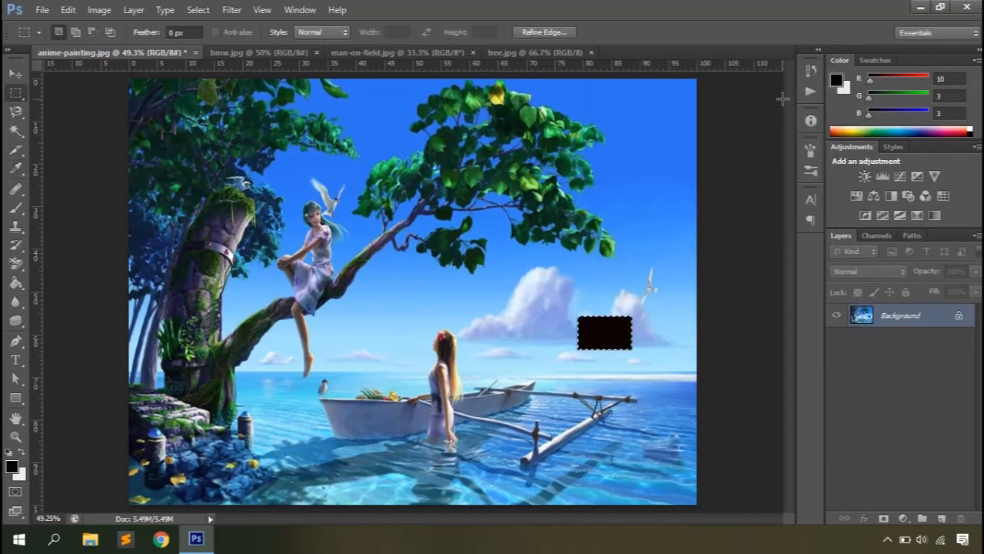
Try filling the lower bird selection with a custom light blue (#8badea) sampled from the picture, and undo the fill.
right_click(608, 346)
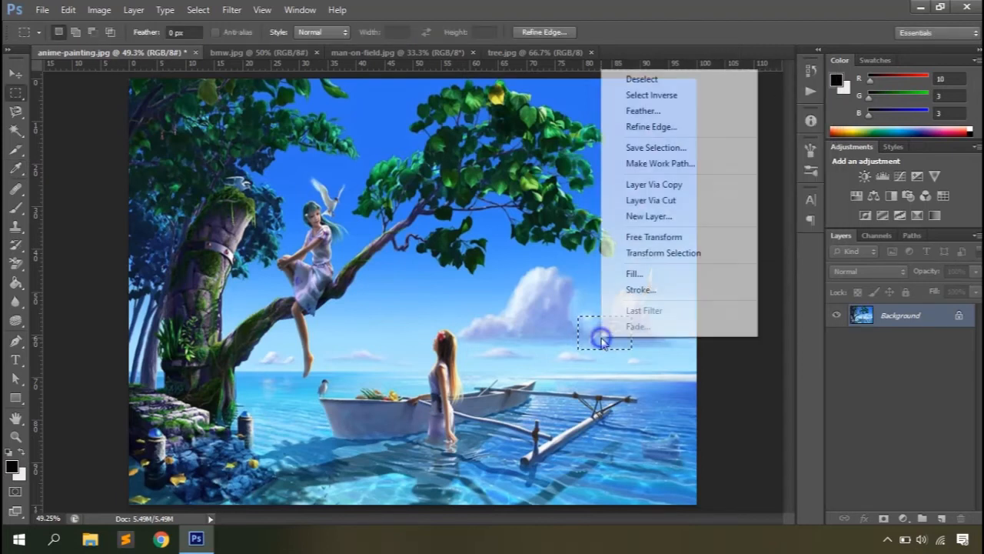
left_click(645, 274)
left_click(709, 113)
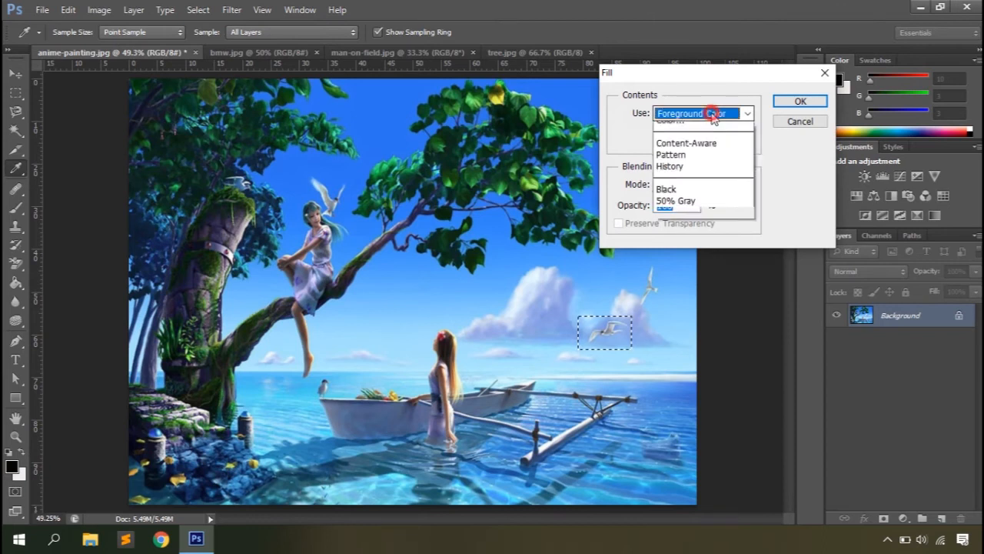
left_click(685, 141)
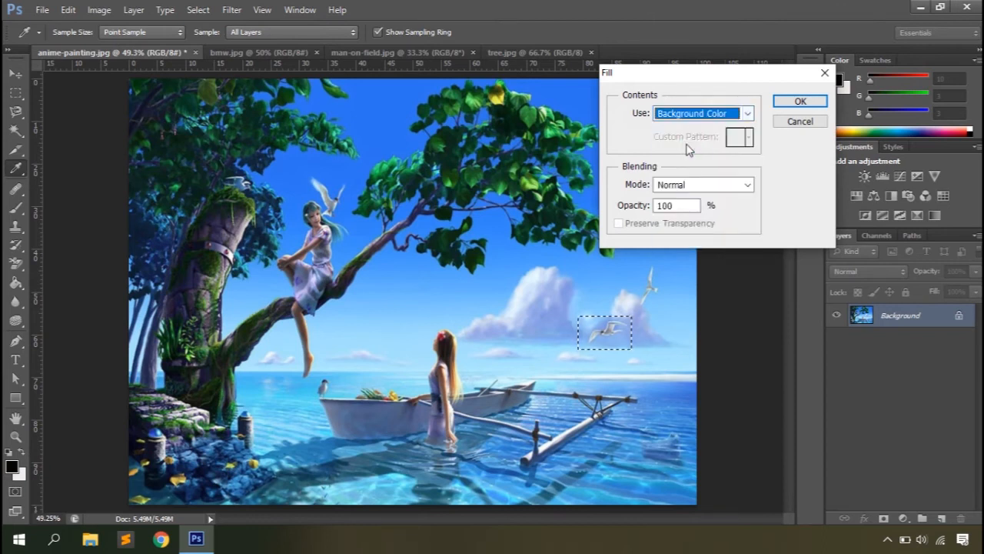
left_click(675, 115)
left_click(681, 152)
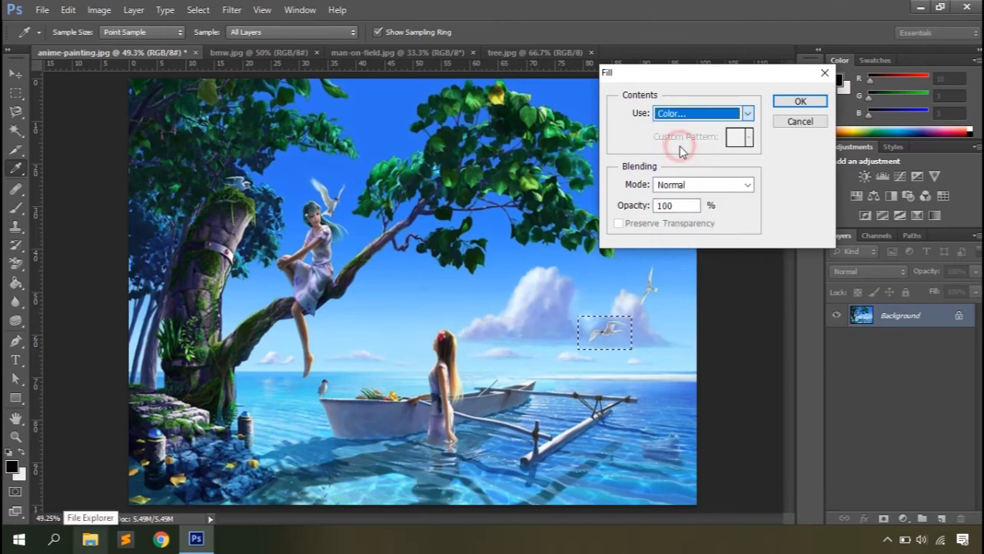
left_click_drag(527, 198, 296, 111)
left_click(642, 336)
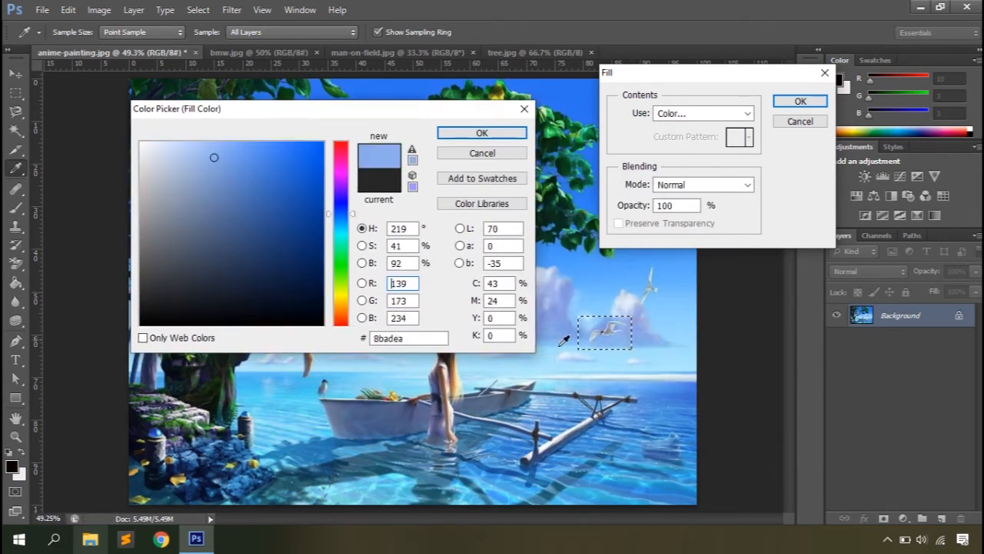
left_click(492, 133)
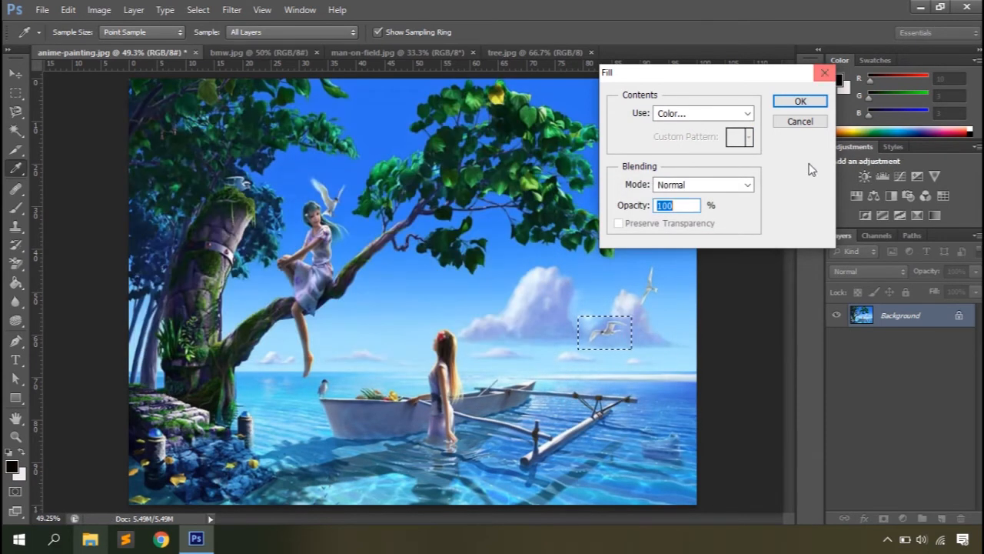
left_click(800, 100)
key("ctrl+z")
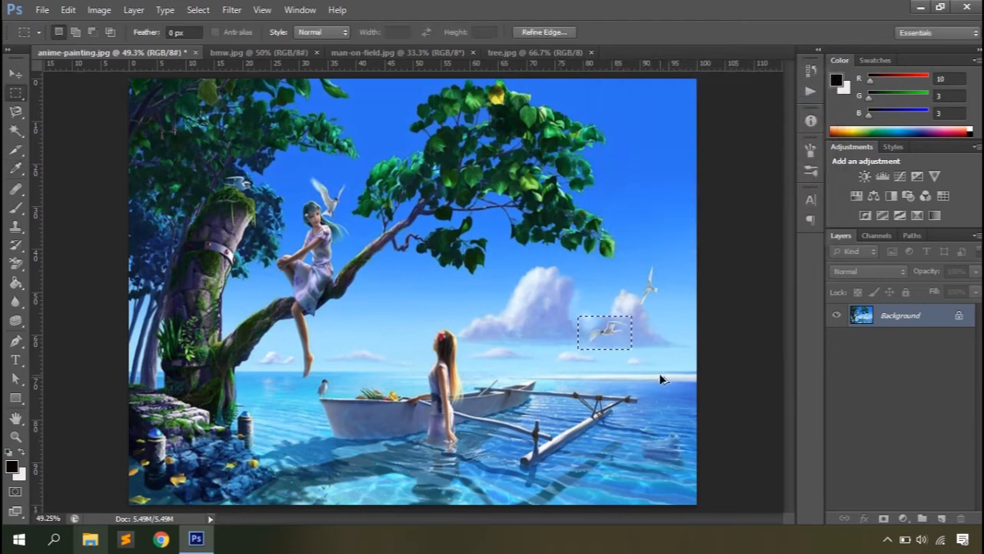
Try removing the lower bird by filling its selection with Content-Aware in Normal mode at 100% opacity.
right_click(620, 336)
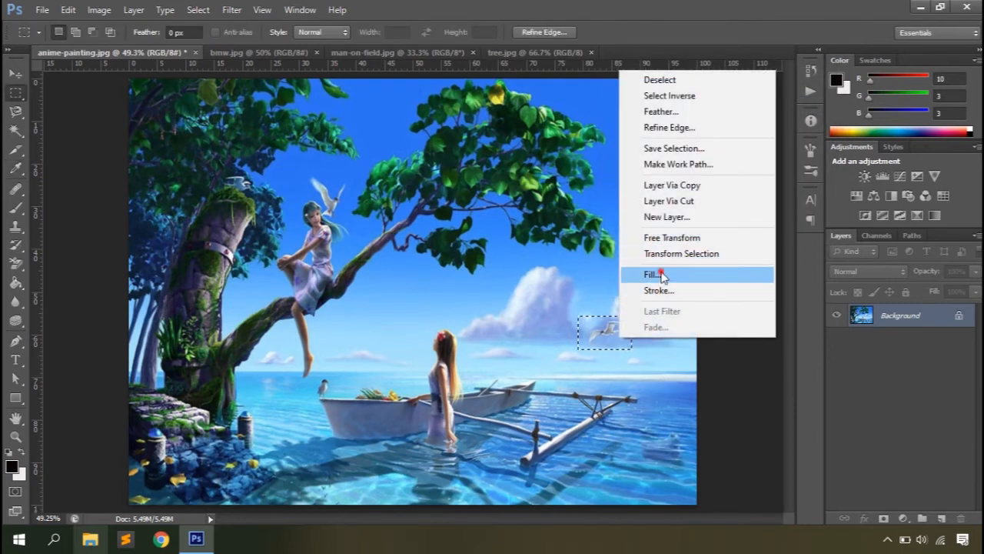
left_click(652, 273)
left_click(704, 113)
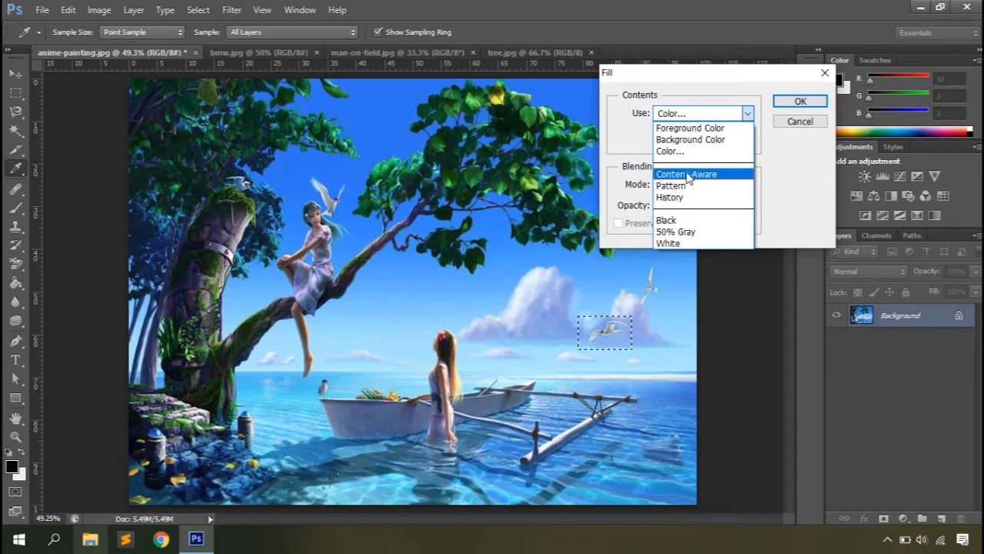
left_click(687, 175)
left_click(793, 98)
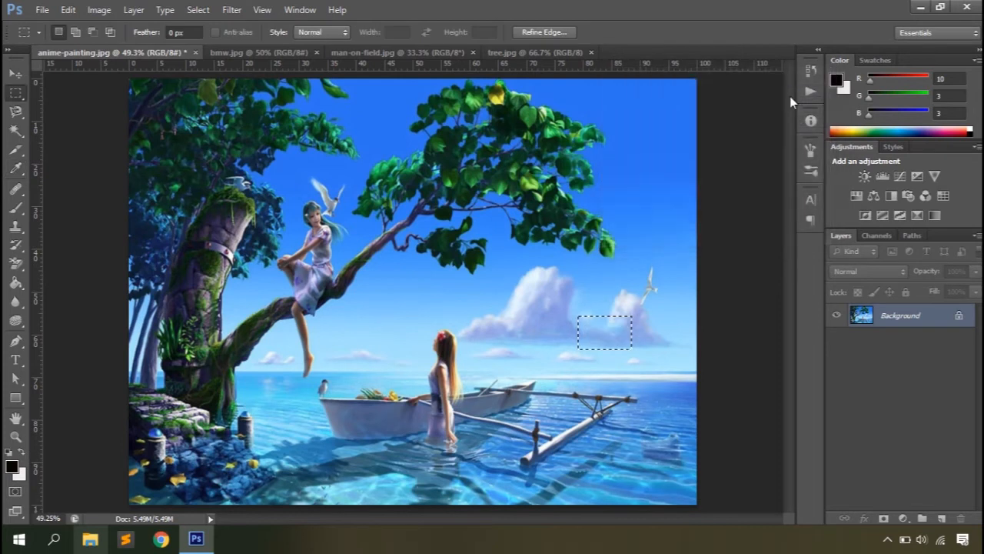
left_click(725, 202)
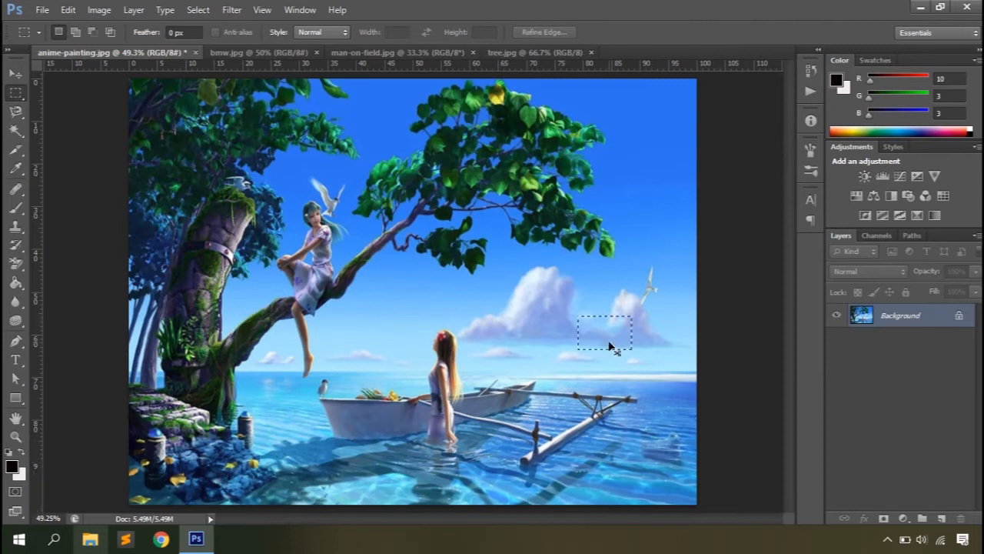
Set the fill contents for the lower bird selection to Pattern, browse the custom patterns and pick the first, blue bubbles pattern.
right_click(604, 332)
left_click(656, 267)
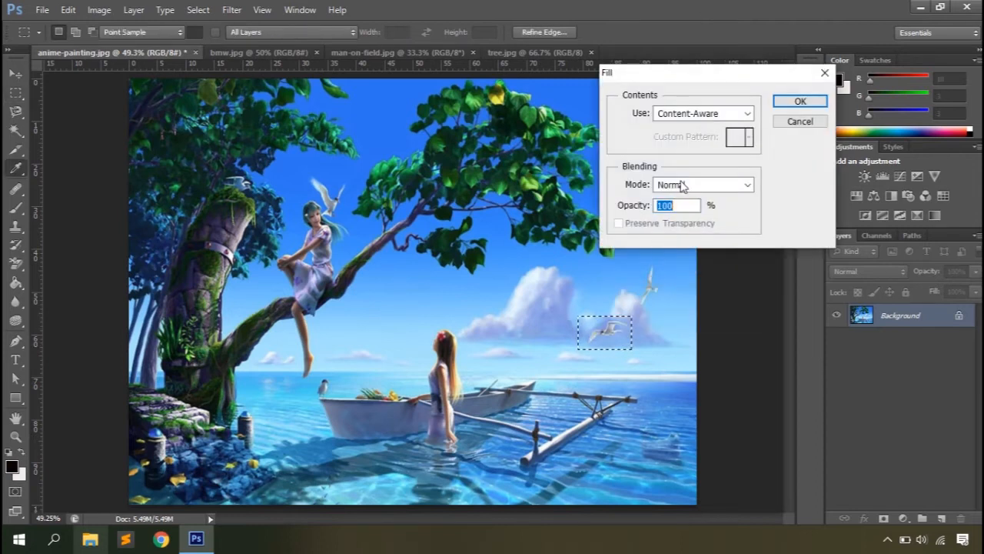
left_click(714, 114)
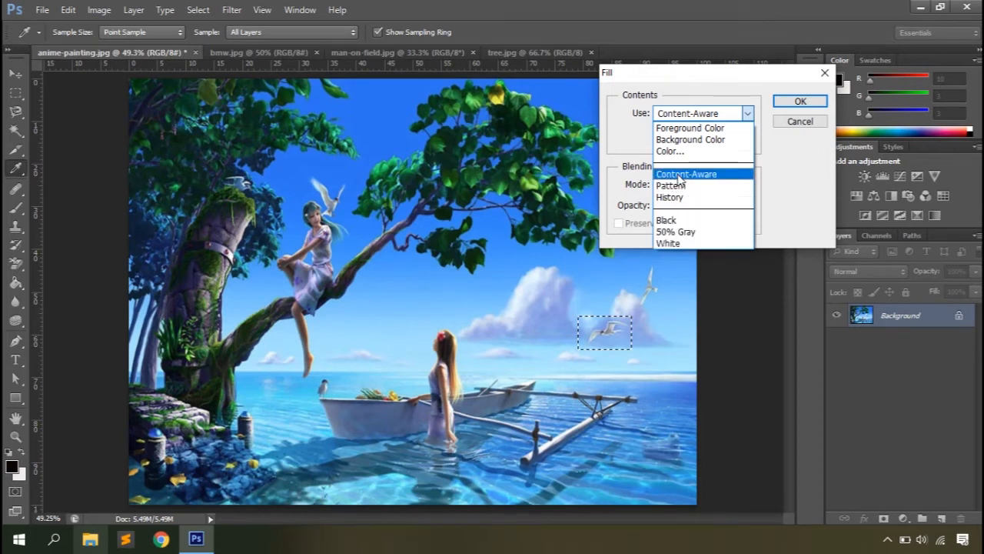
left_click(679, 185)
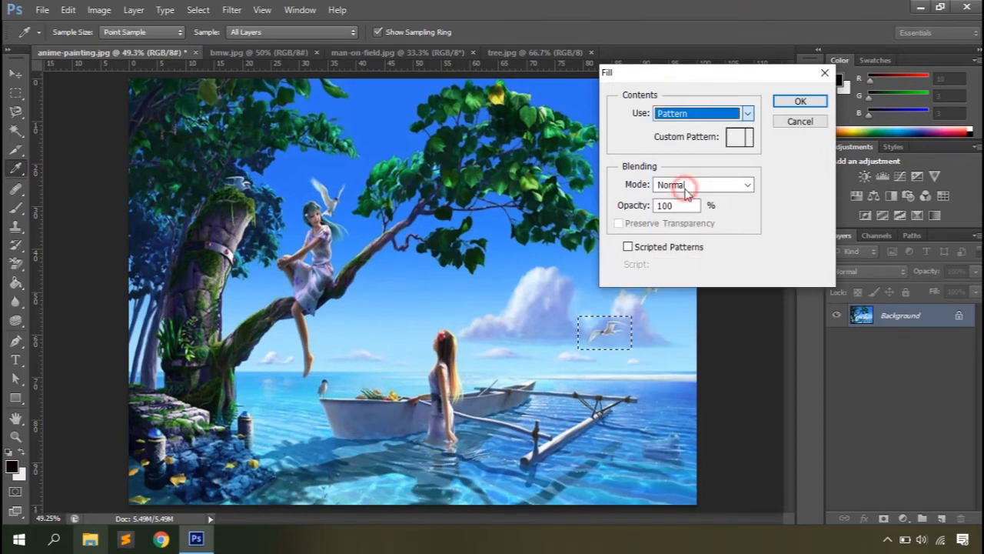
left_click(747, 139)
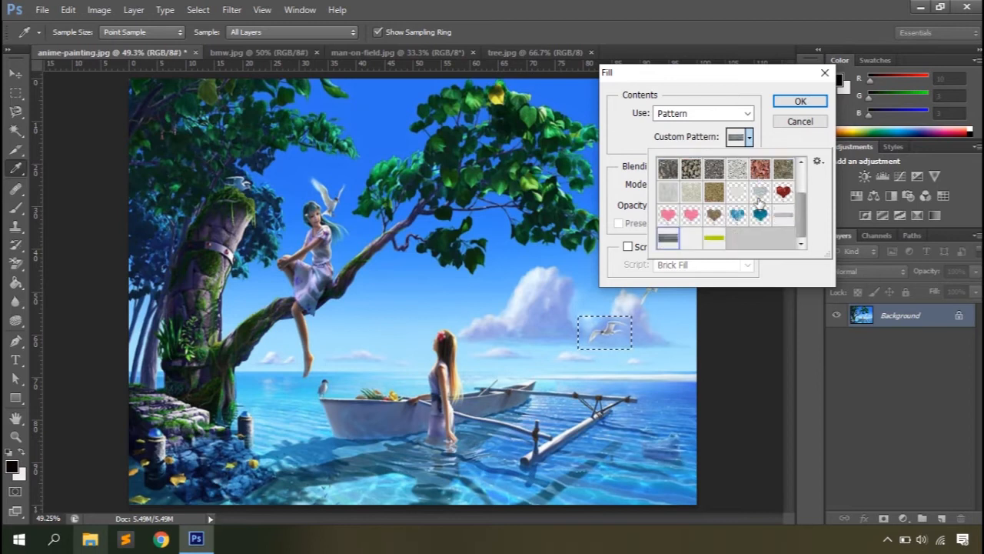
scroll(760, 203, "up", 2)
scroll(760, 202, "down", 2)
scroll(760, 203, "up", 2)
scroll(760, 203, "down", 2)
scroll(760, 202, "up", 2)
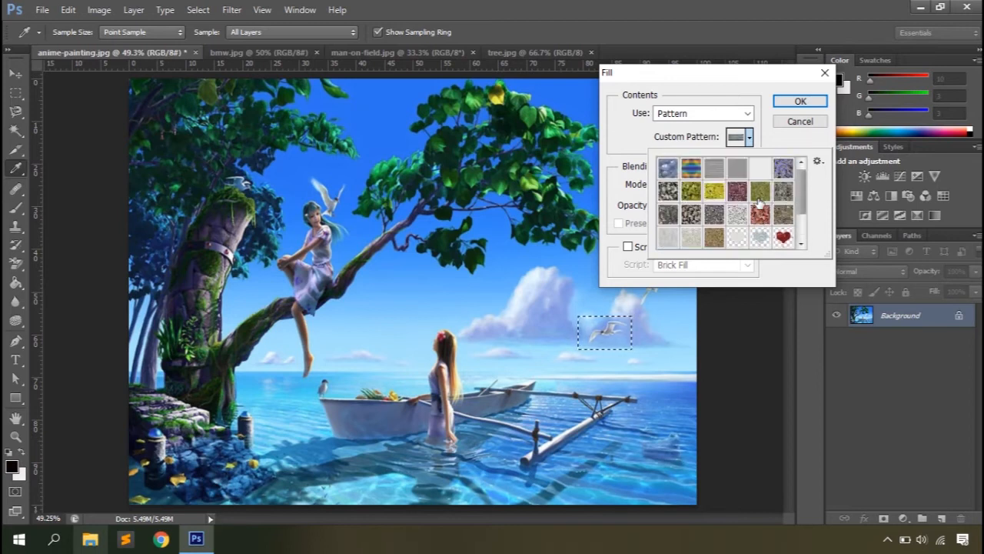
scroll(726, 221, "down", 2)
scroll(725, 221, "up", 2)
left_click(668, 167)
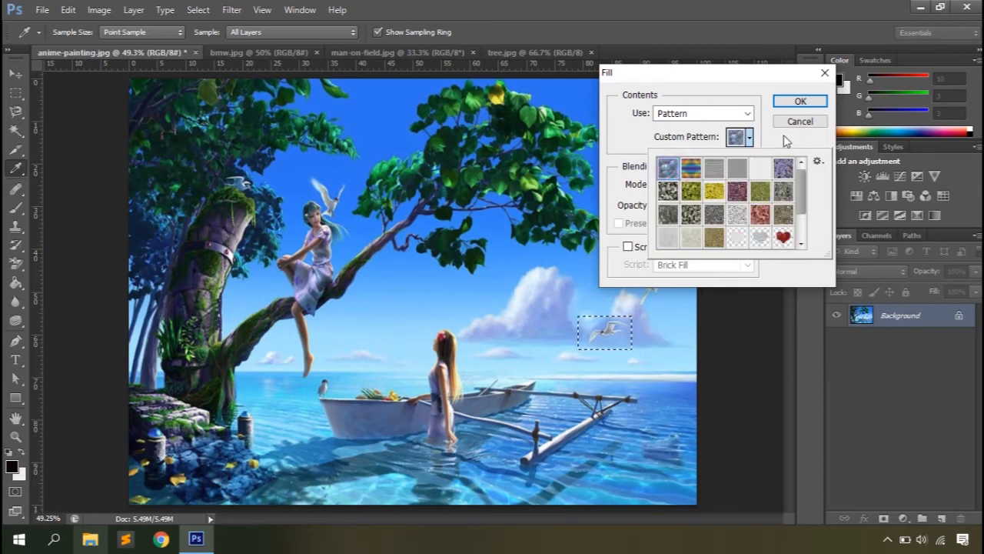
left_click(784, 138)
Fill the lower bird selection from History in Normal mode at 100% opacity.
left_click(735, 113)
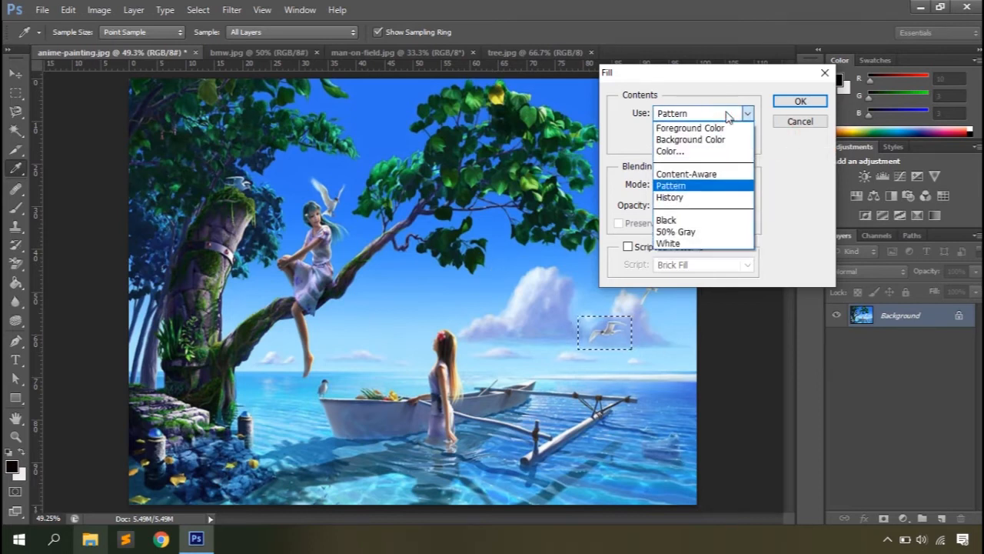
left_click(686, 198)
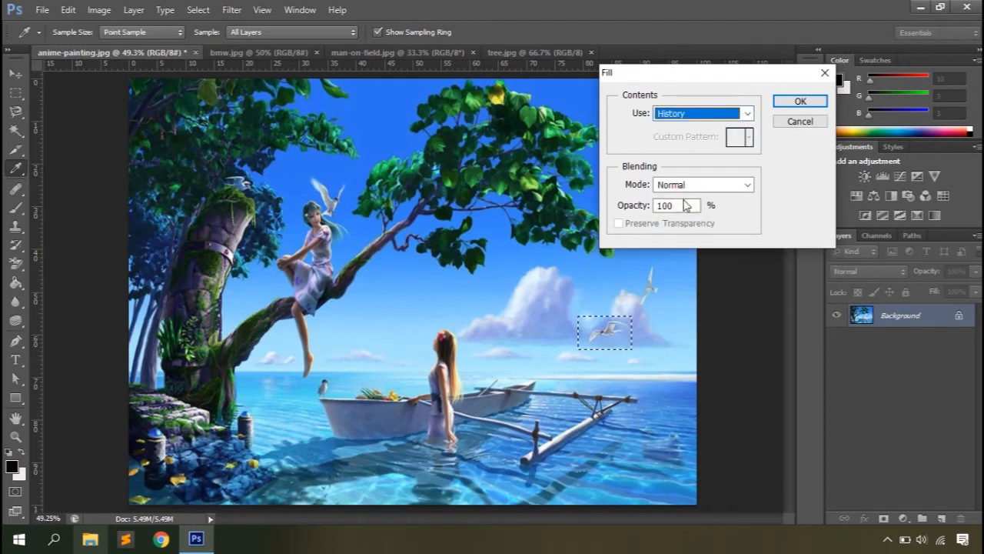
left_click(796, 103)
Examine the Fill command's remaining content choices, blending modes and opacity setting, and cancel it.
right_click(675, 311)
left_click(669, 270)
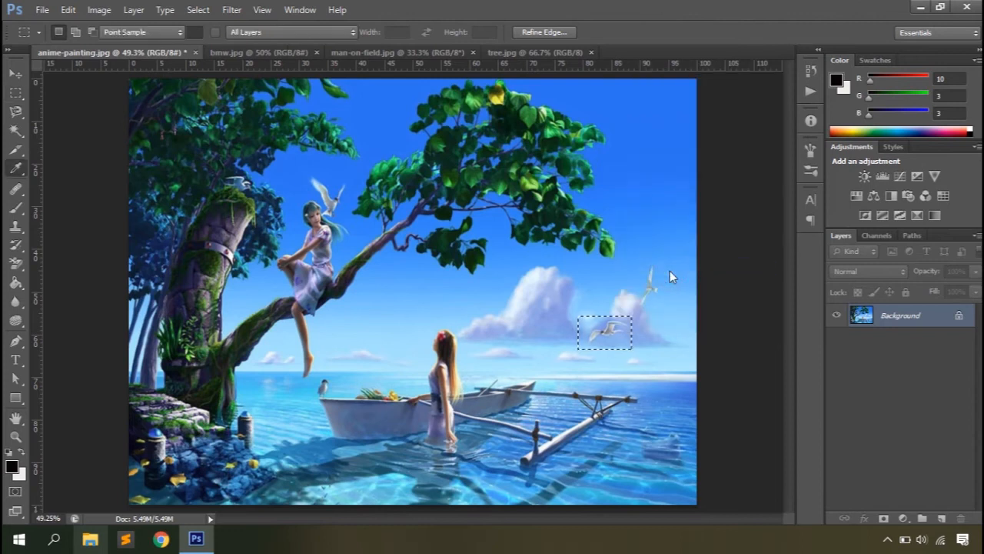
left_click(711, 115)
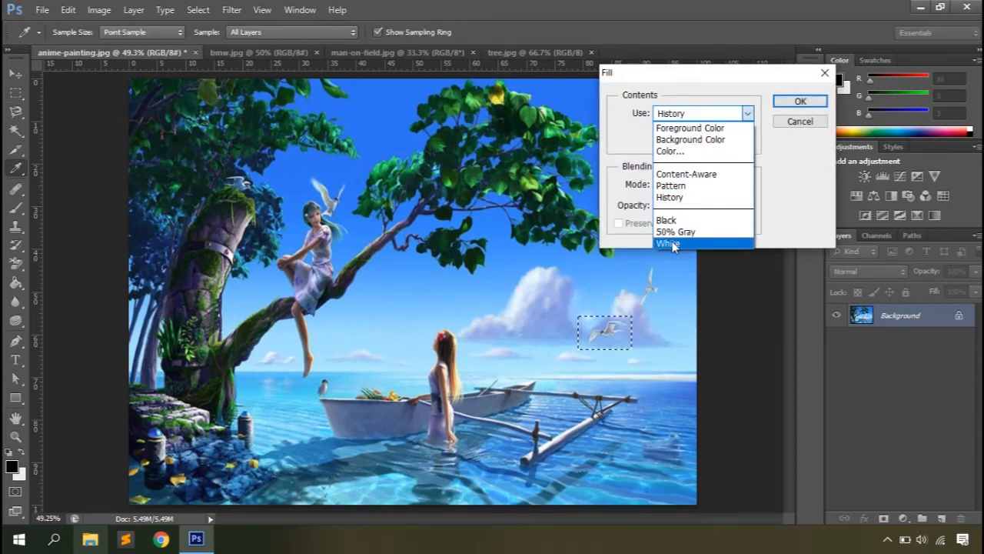
left_click(742, 185)
left_click(743, 185)
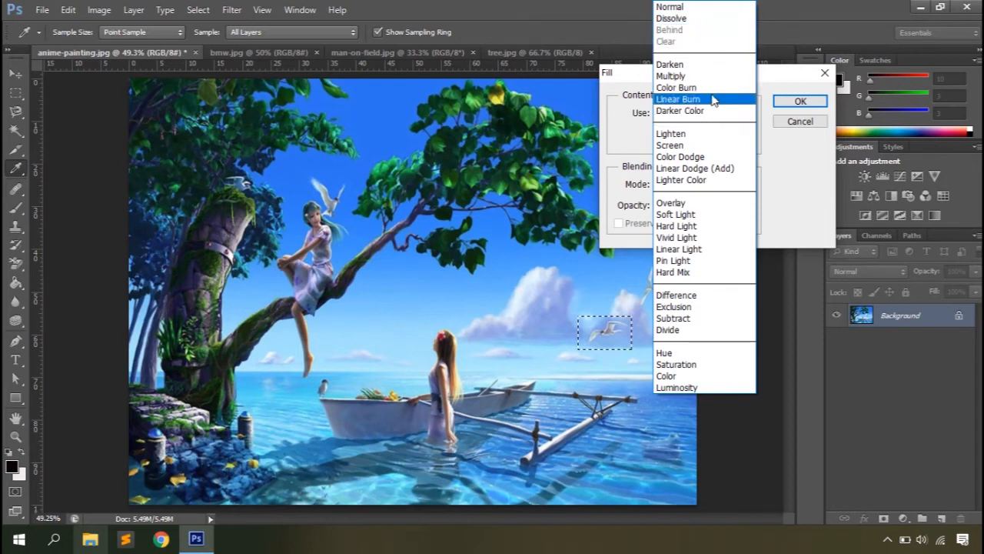
left_click(786, 166)
left_click_drag(632, 211, 769, 214)
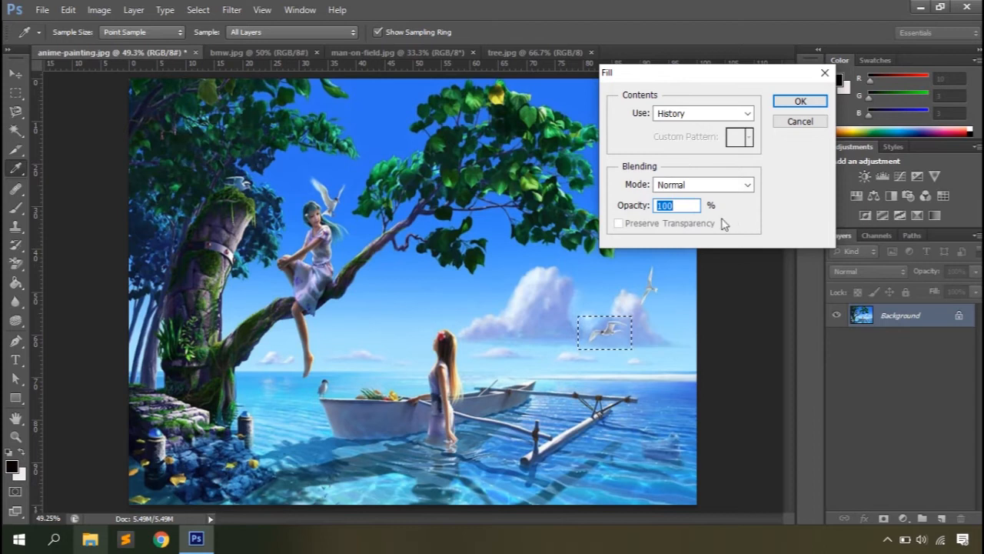
left_click(794, 123)
key("m")
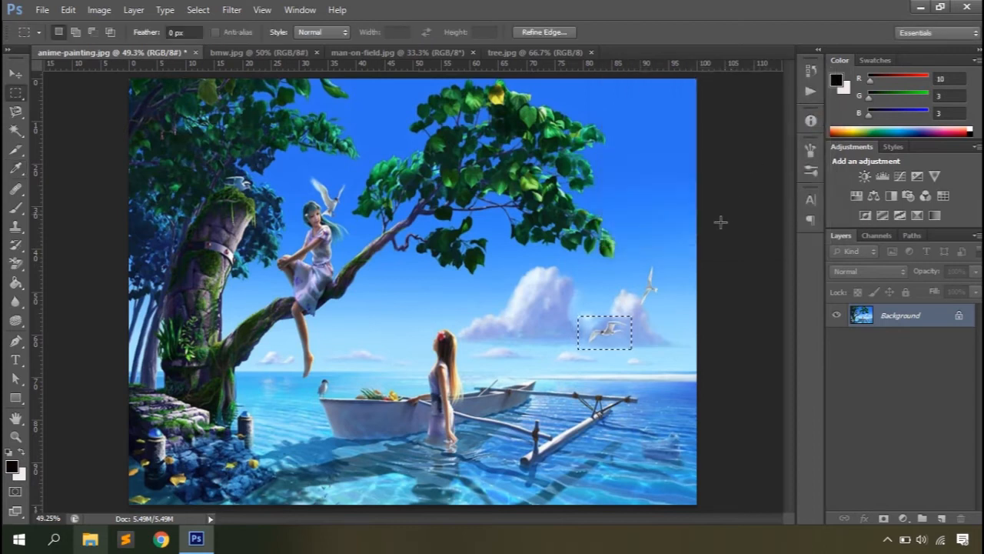
Set up a stroke around the lower bird selection with a width of 6 px and a bright red color.
right_click(616, 326)
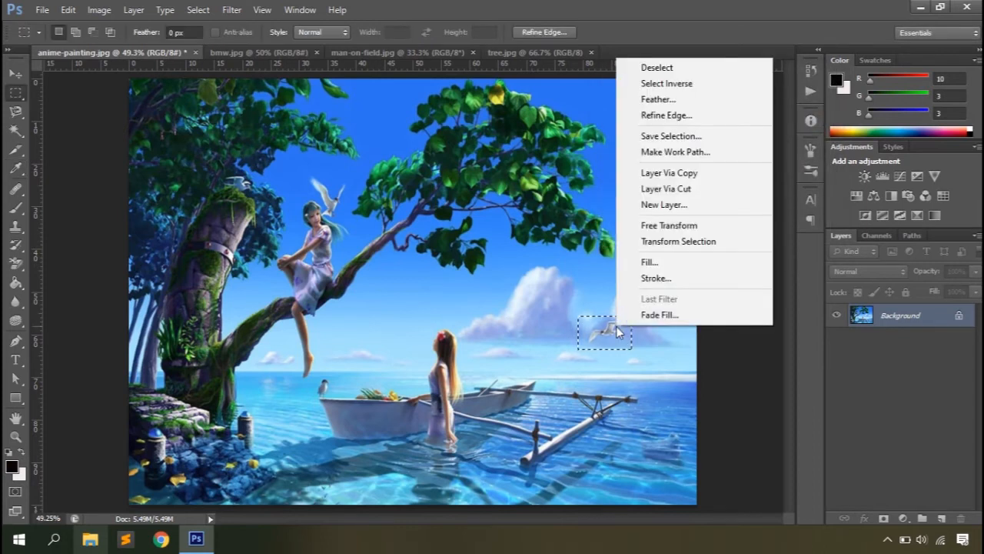
left_click(655, 277)
mouse_move(498, 106)
left_mouse_down()
mouse_move(738, 106)
mouse_move(767, 76)
left_mouse_up()
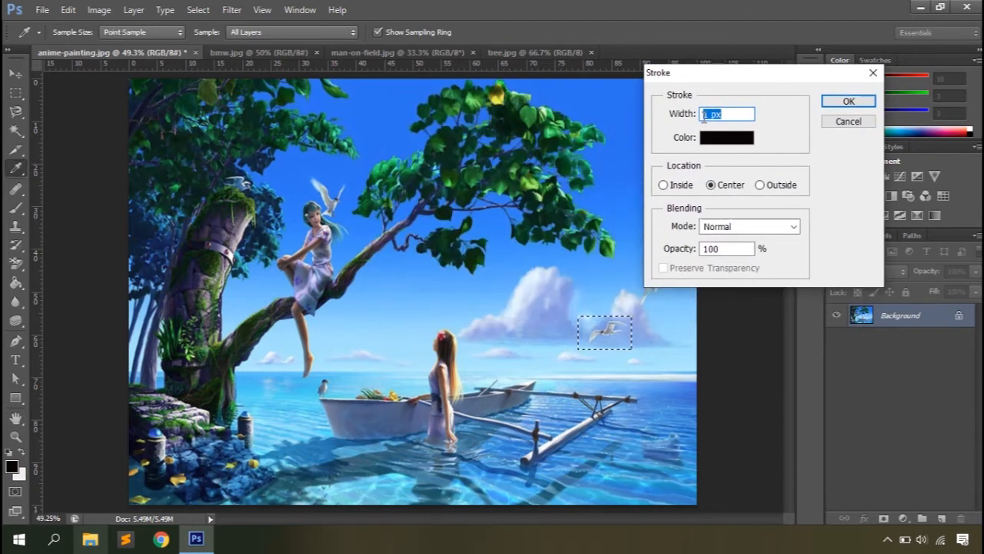
left_click_drag(687, 117, 695, 120)
left_click(736, 141)
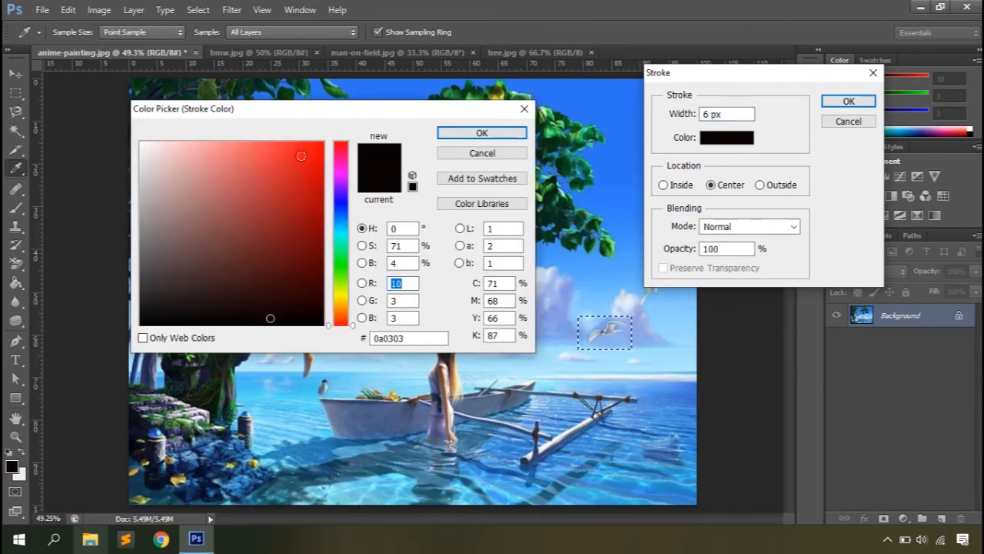
left_click(300, 156)
left_click(482, 133)
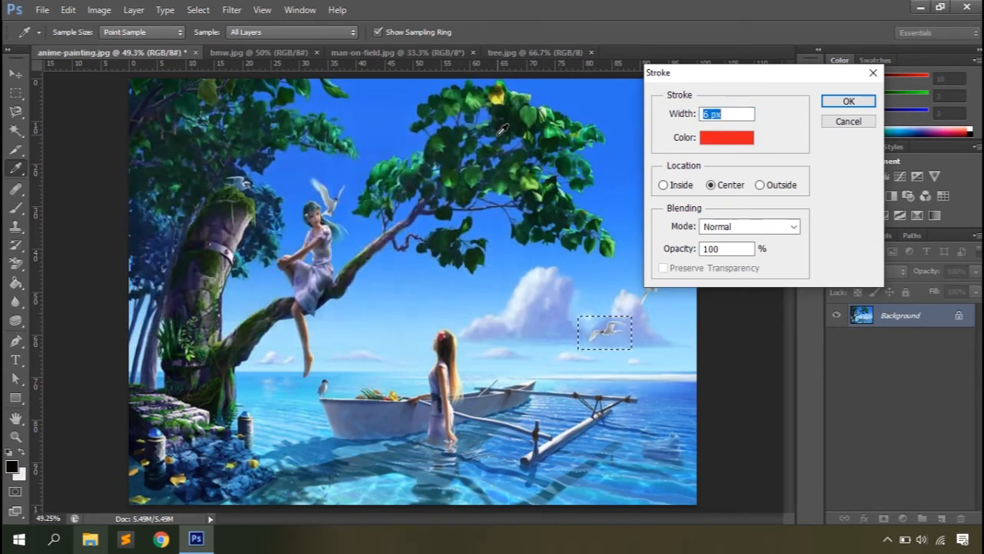
Try the Inside and Center stroke locations, apply the stroke Outside the selection at 100% opacity, and undo it.
left_click(663, 184)
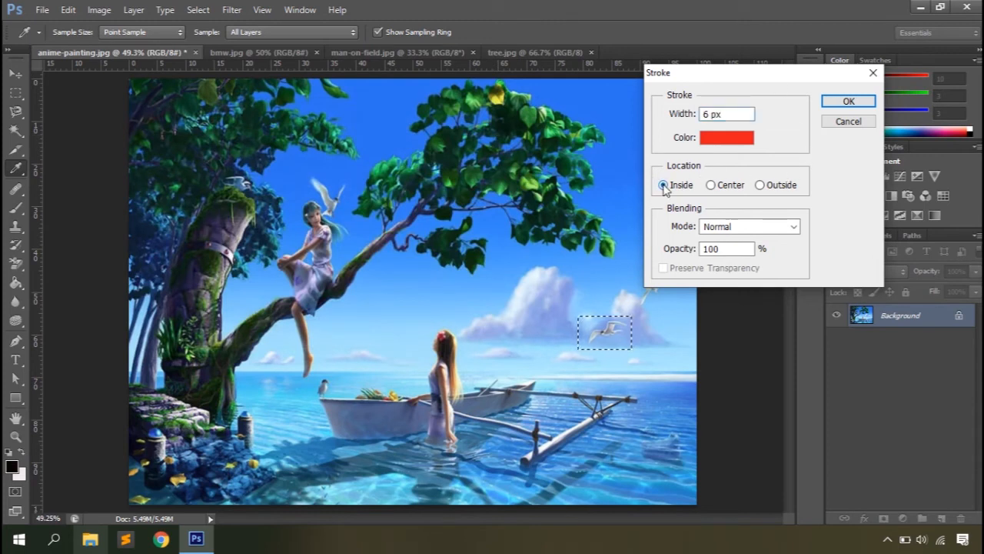
left_click(709, 185)
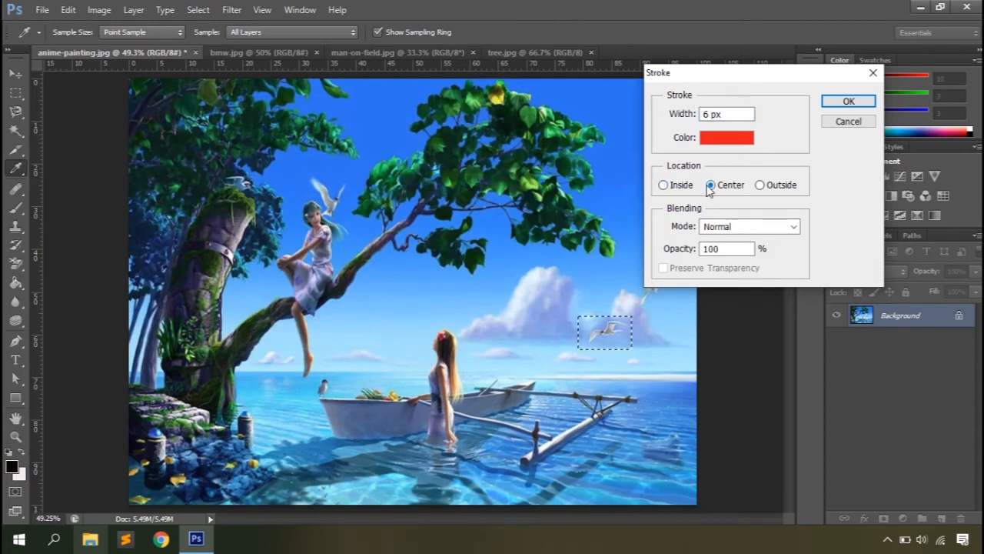
left_click(759, 186)
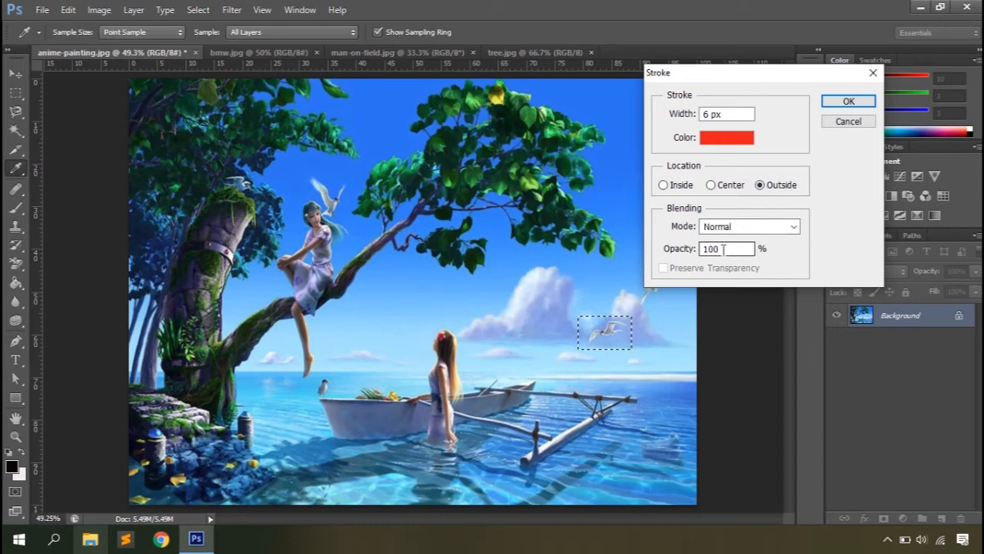
left_click(846, 102)
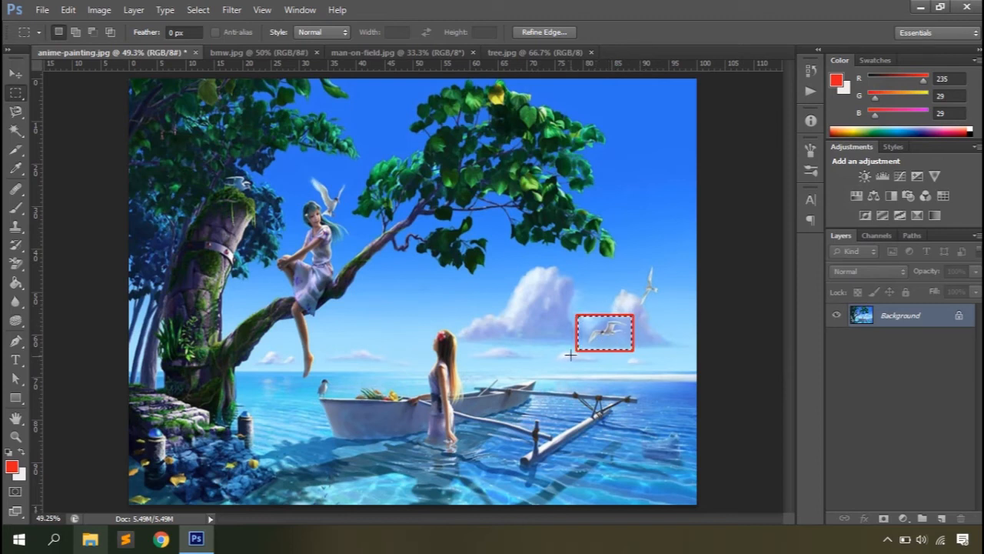
key("ctrl+z")
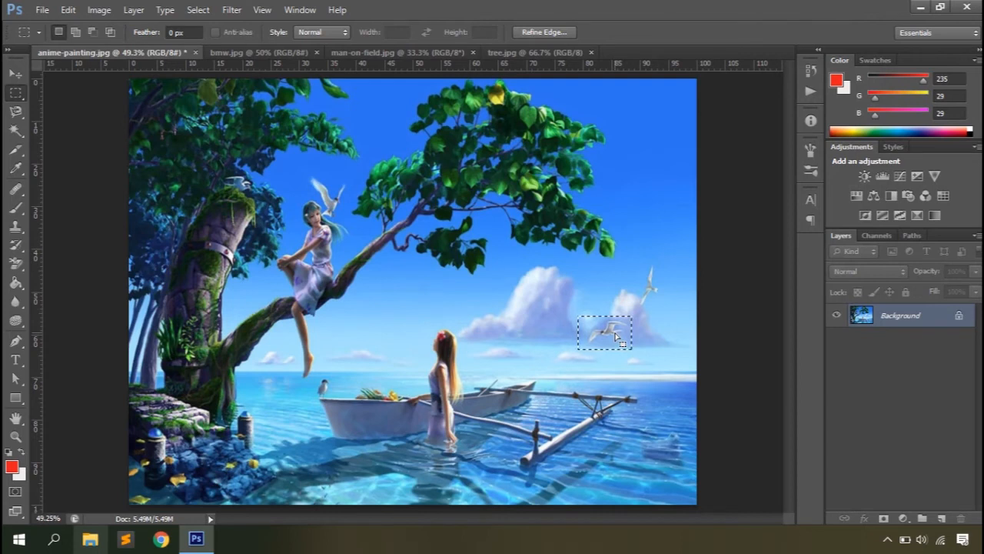
right_click(616, 336)
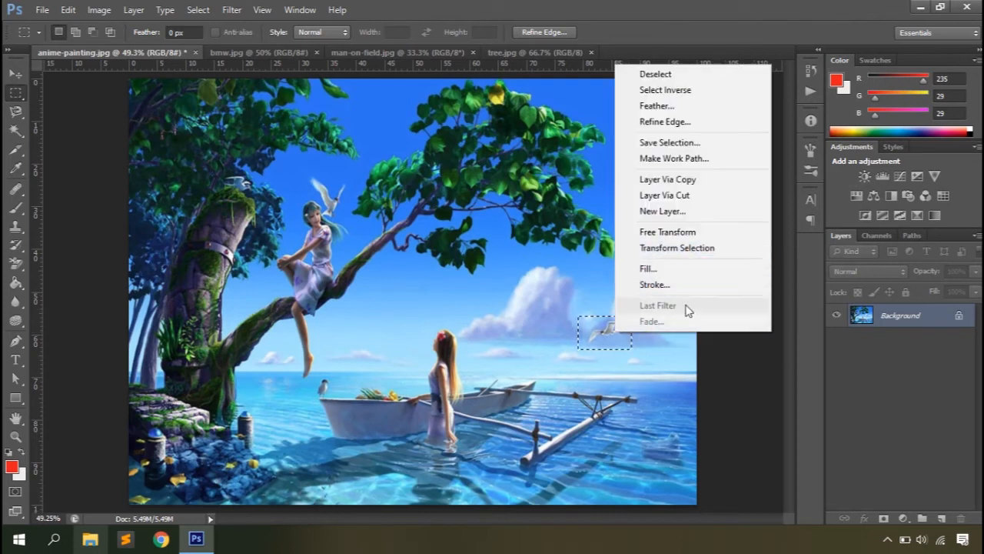
left_click(587, 333)
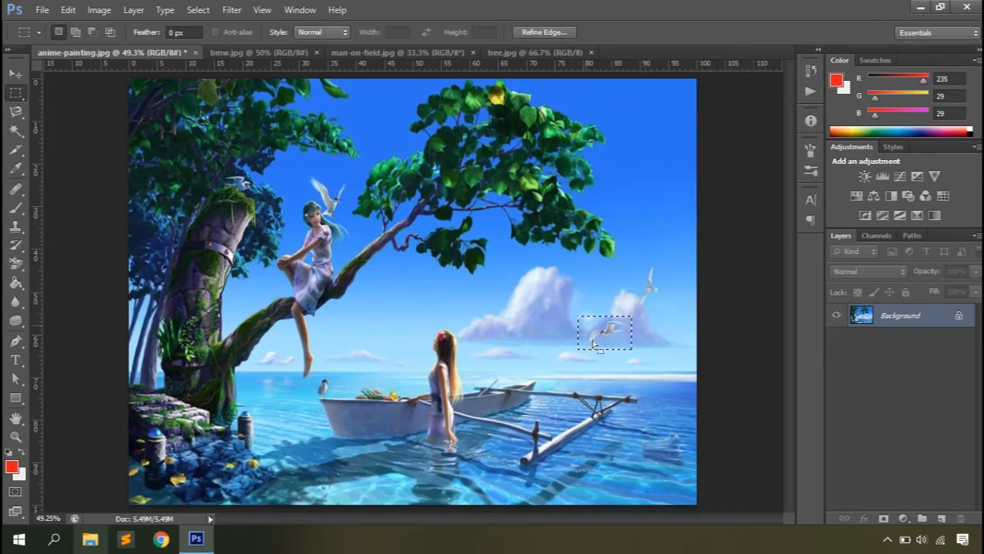
Deselect the area around the lower bird and switch to the Elliptical Marquee tool.
key("v")
key("ctrl+d")
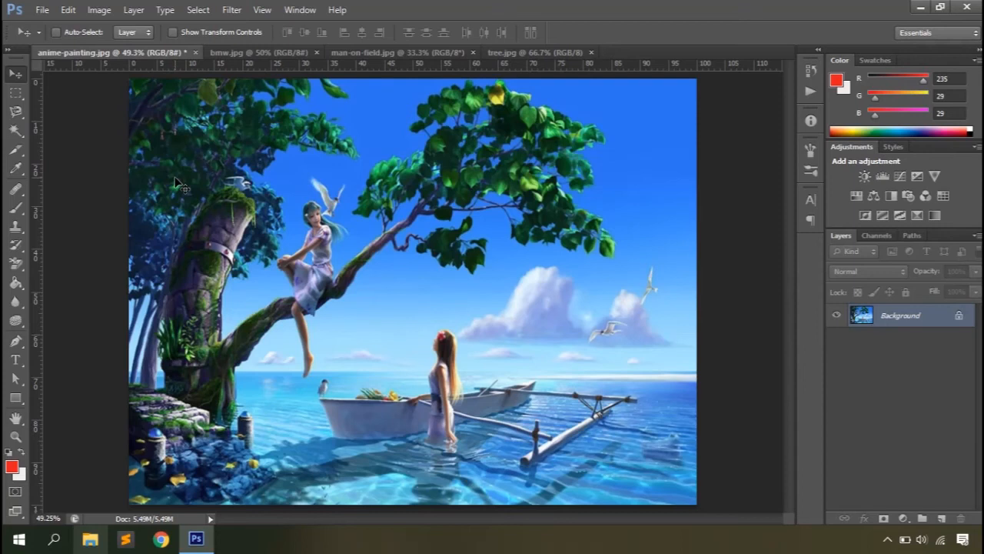
left_click(16, 93)
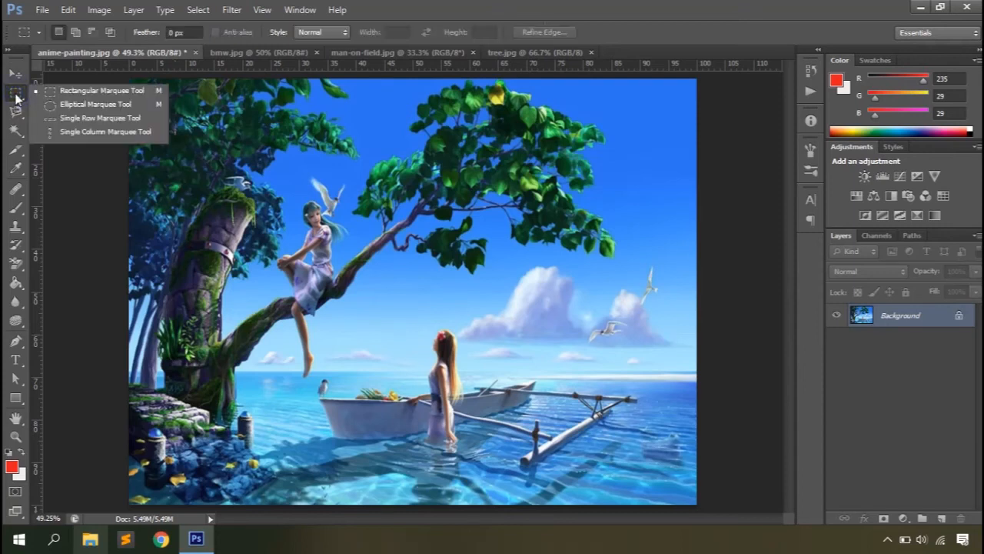
left_click(91, 109)
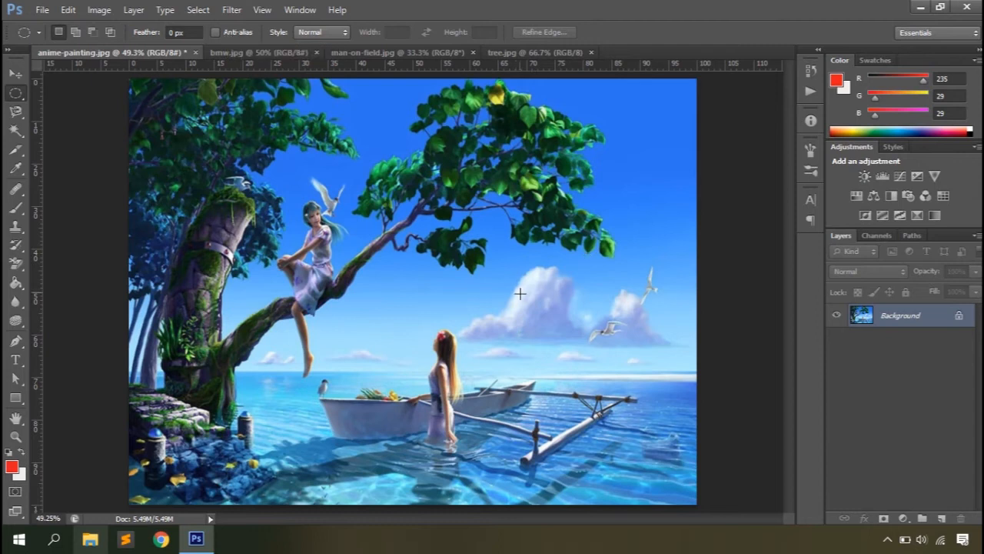
Try drawing elliptical selections over the large cloud and the water, and clear them.
left_click_drag(514, 273, 624, 387)
left_click_drag(493, 279, 608, 331)
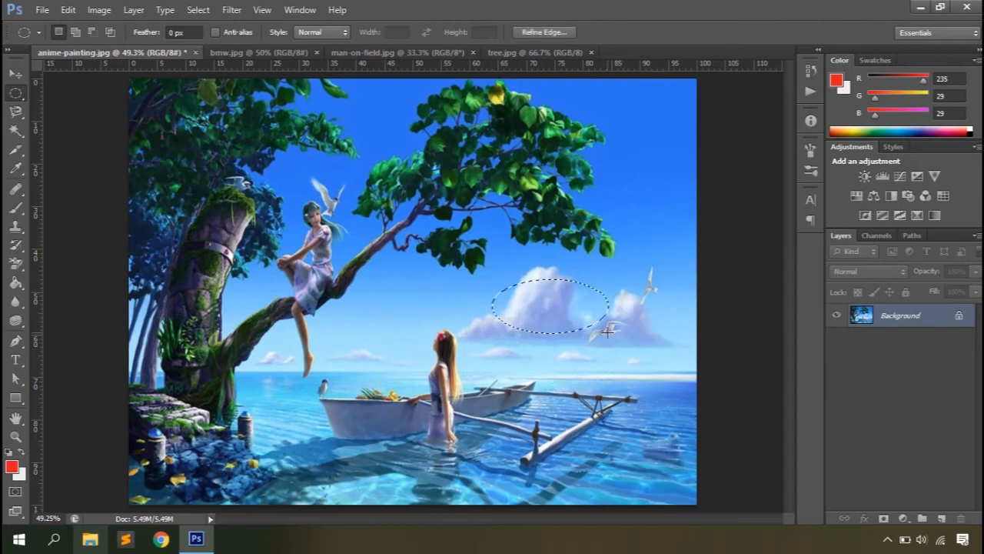
left_click(615, 270)
left_click_drag(599, 367, 642, 396)
left_click(506, 234)
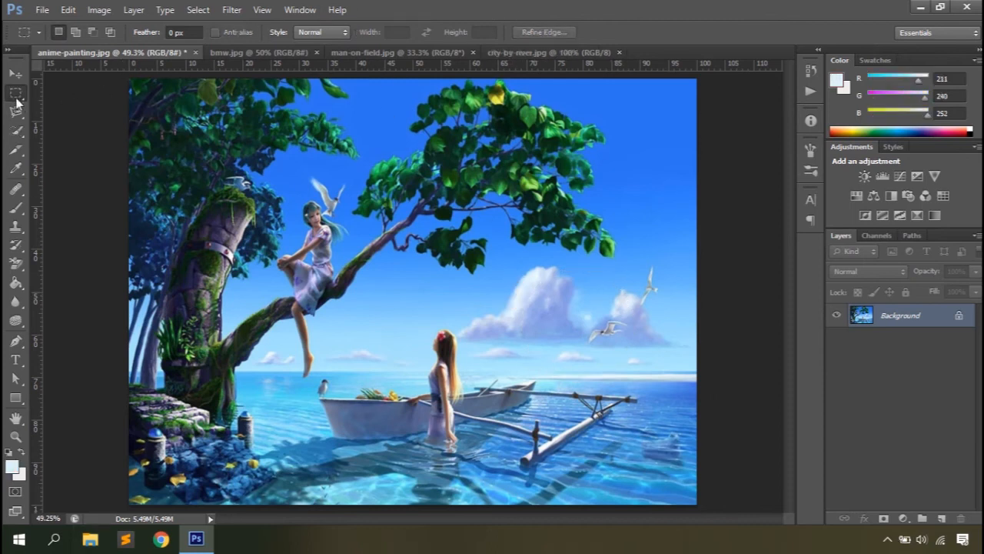
In city-by-river.jpg, select a single-pixel row across the water just below the shoreline with the Single Row Marquee tool.
left_click(14, 98)
left_click(66, 117)
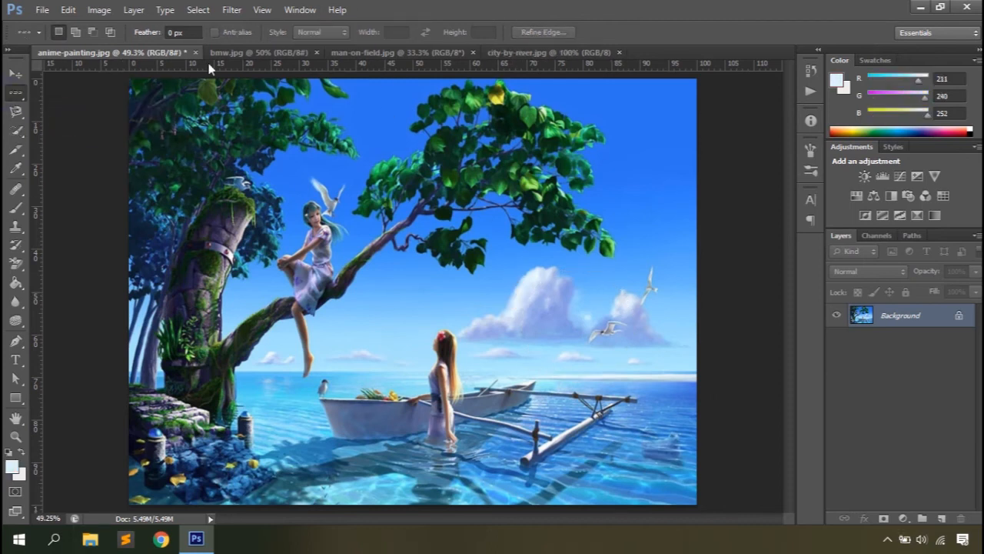
left_click(543, 55)
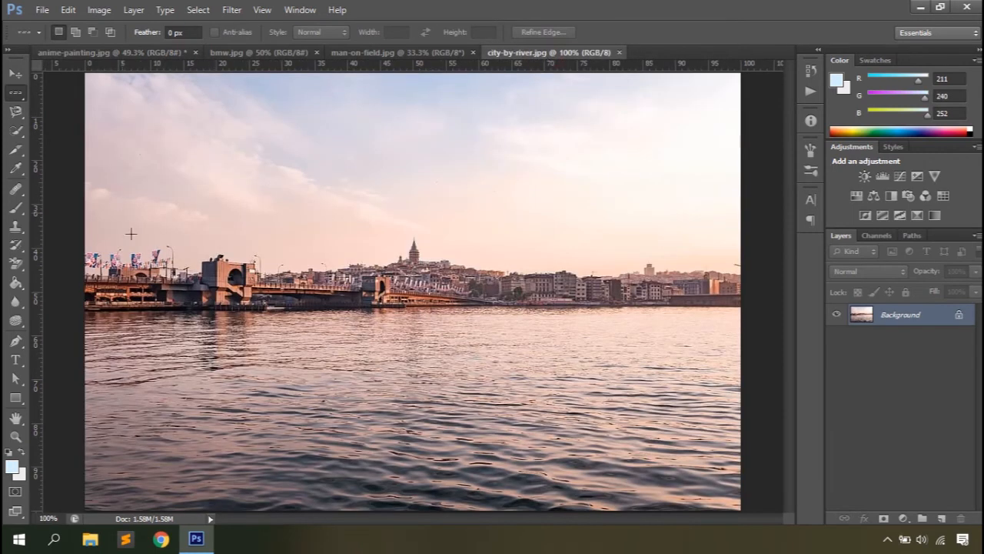
left_click(151, 318)
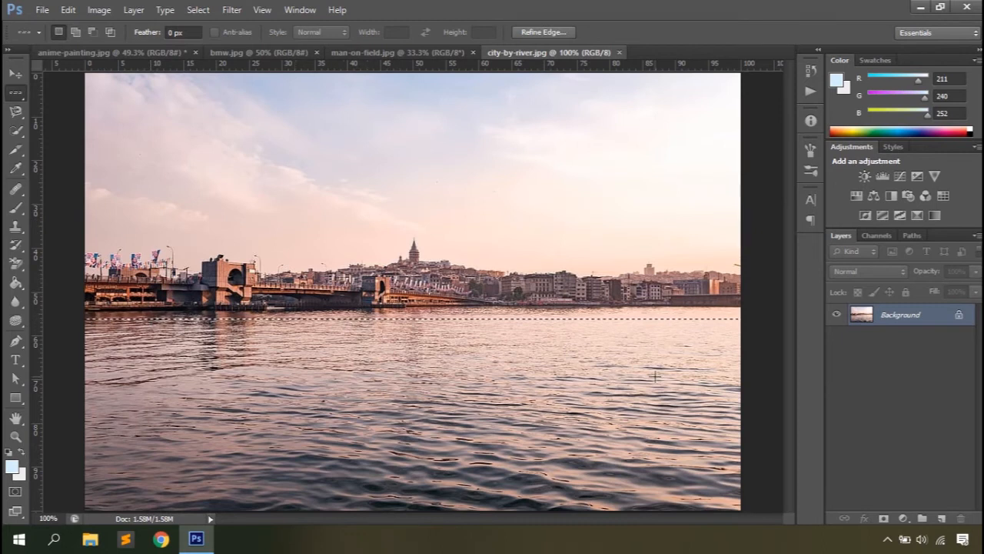
left_click_drag(424, 64, 622, 52)
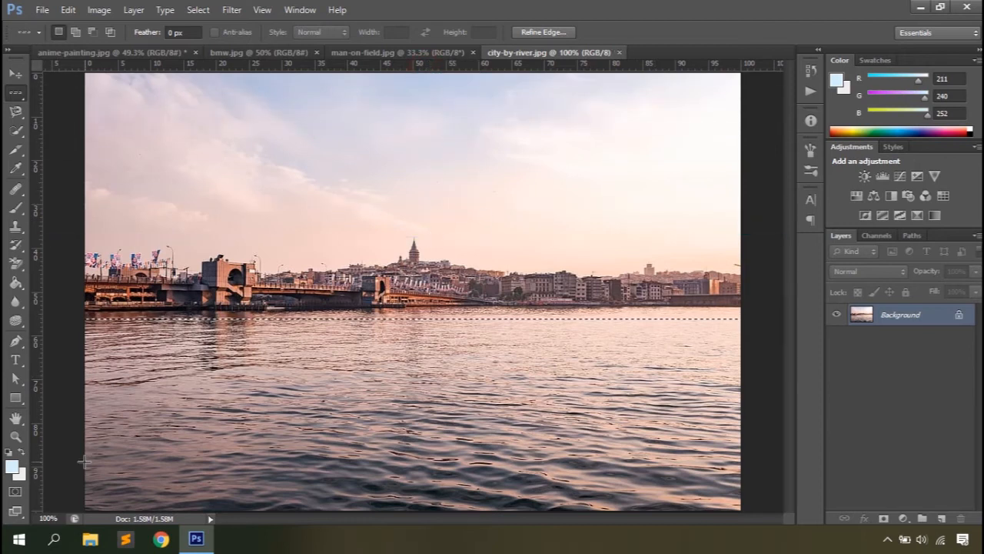
Set the foreground color to the dusty pink sampled from the bridge, RGB 192, 123, 107.
left_click(12, 467)
left_click_drag(315, 106, 419, 103)
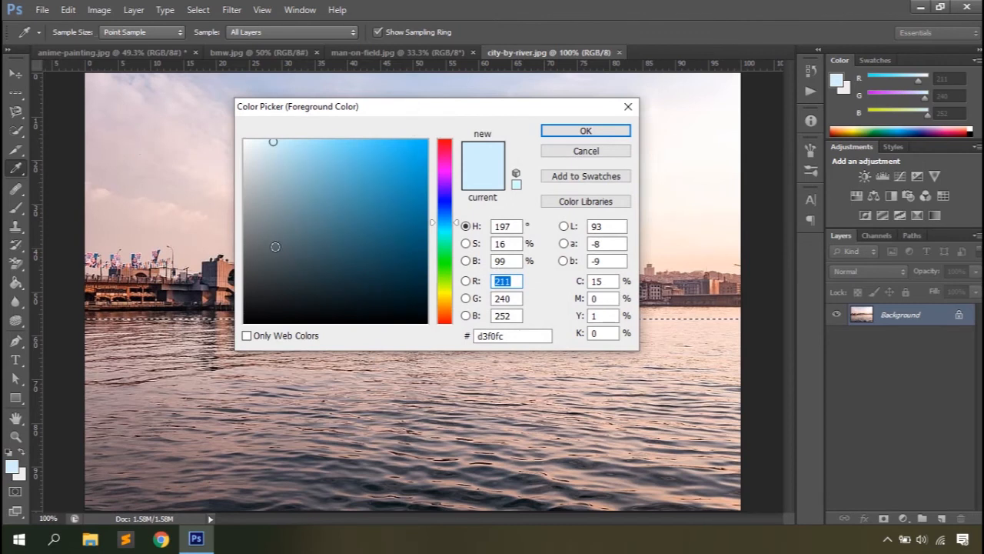
left_click(218, 255)
left_click(557, 130)
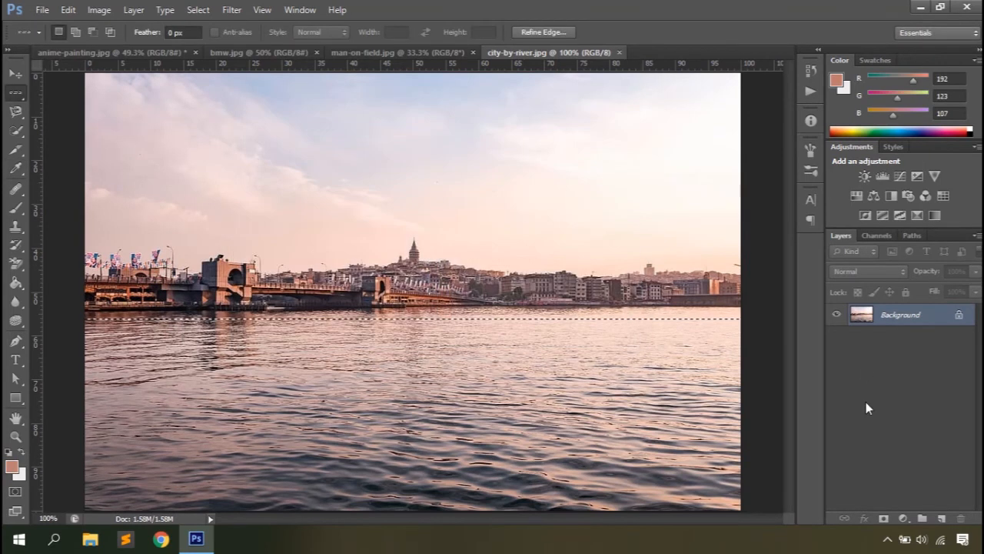
Fill the single-pixel row with the foreground color on a new layer, deselect it, and check the line with the background hidden.
left_click(942, 518)
key("alt+BackSpace")
key("ctrl+d")
left_click(838, 331)
left_click(837, 330)
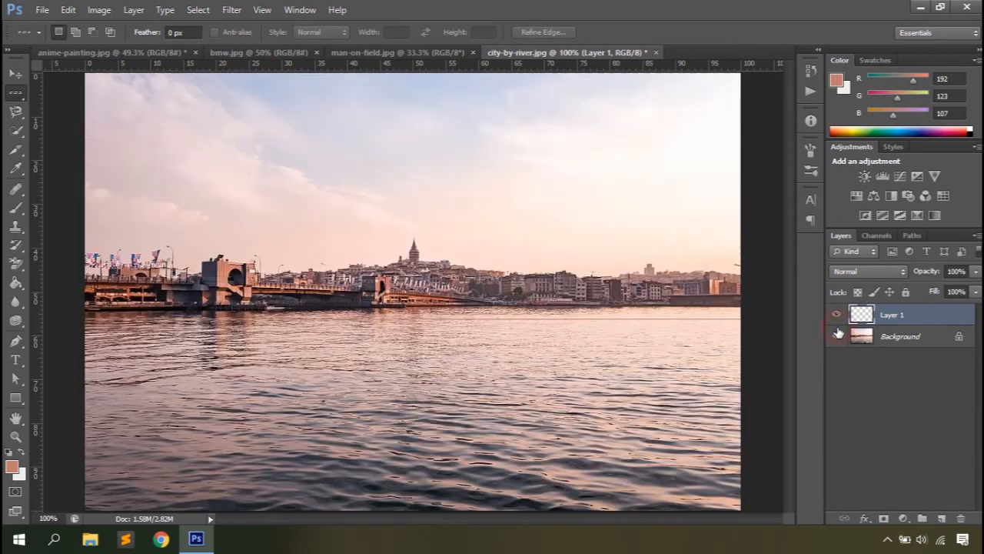
Select a single-pixel column through the bridge with the Single Column Marquee tool and fill it with the foreground color on Layer 1.
right_click(17, 97)
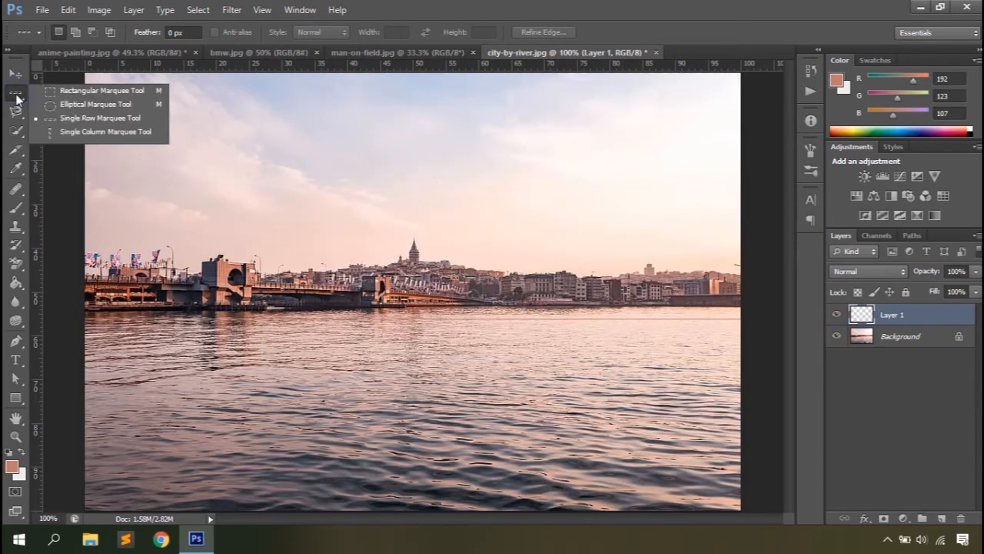
left_click(63, 135)
left_click(326, 189)
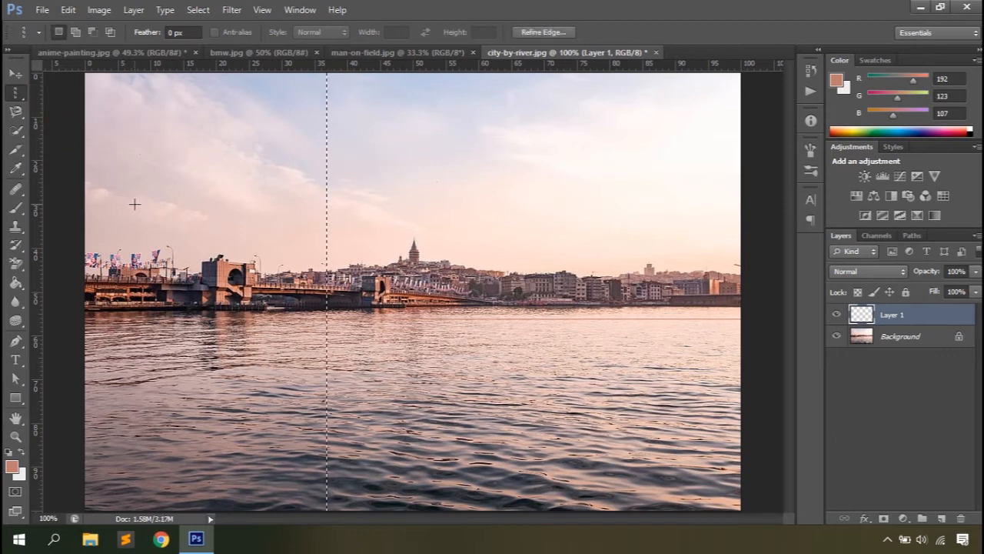
Check the two filled lines with the background hidden, restore its visibility, and delete Layer 1.
left_click(838, 336)
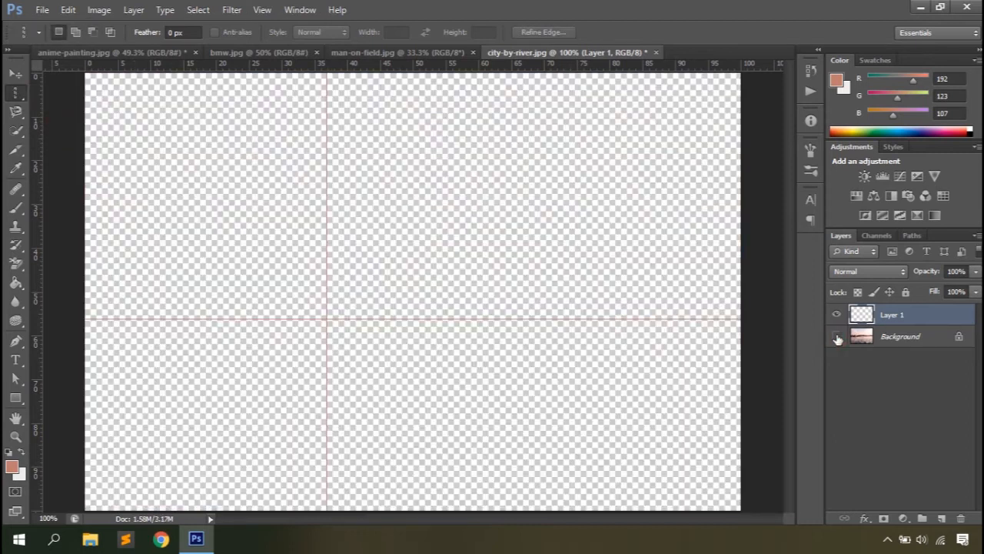
left_click(837, 336)
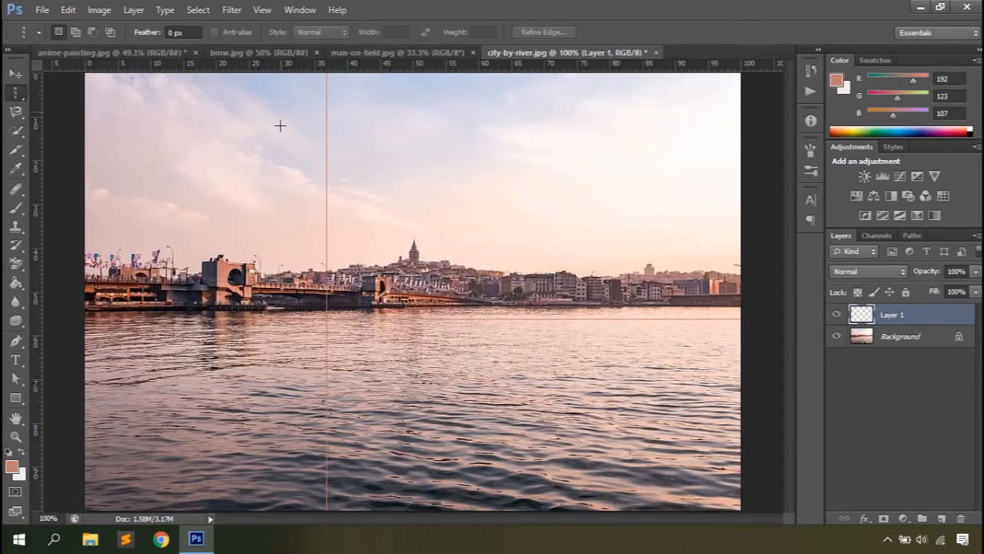
left_click_drag(892, 315, 961, 518)
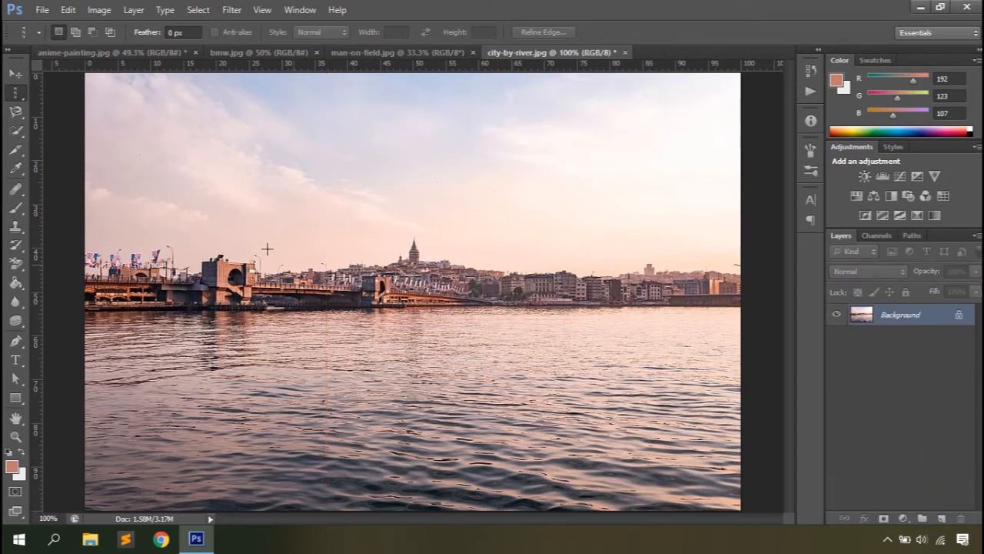
Select a single-pixel row along the waterline directly below the bridge.
left_click(16, 96)
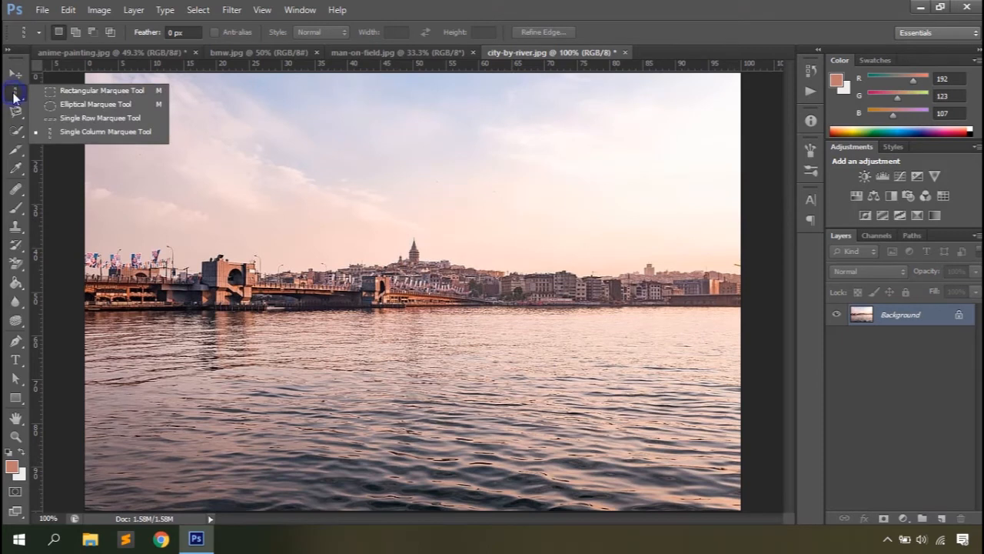
left_click(57, 116)
left_click(81, 311)
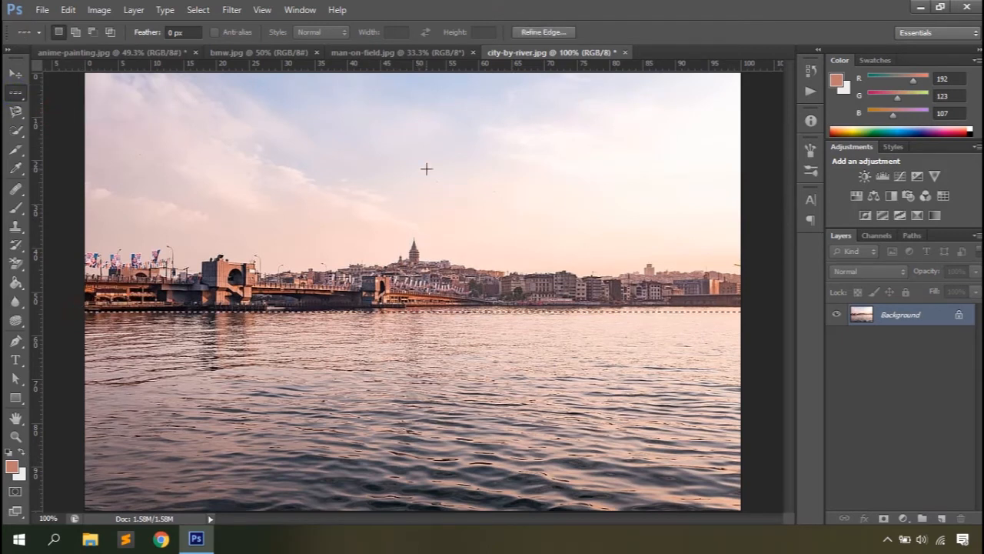
Stretch the row selection up to the image's upper edge at 33200% height, and copy the selected sky and city to a new layer.
right_click(433, 313)
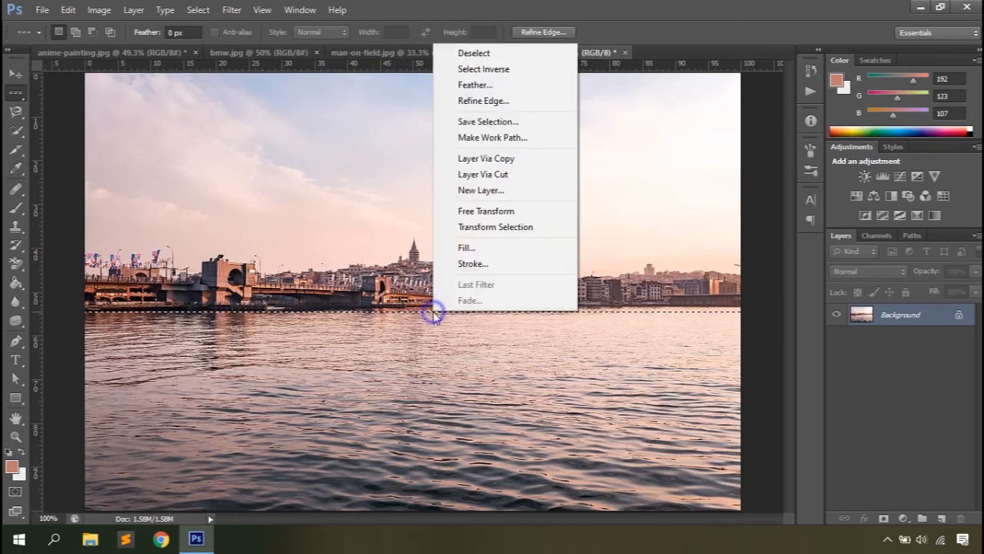
left_click(488, 227)
left_click_drag(413, 307, 414, 69)
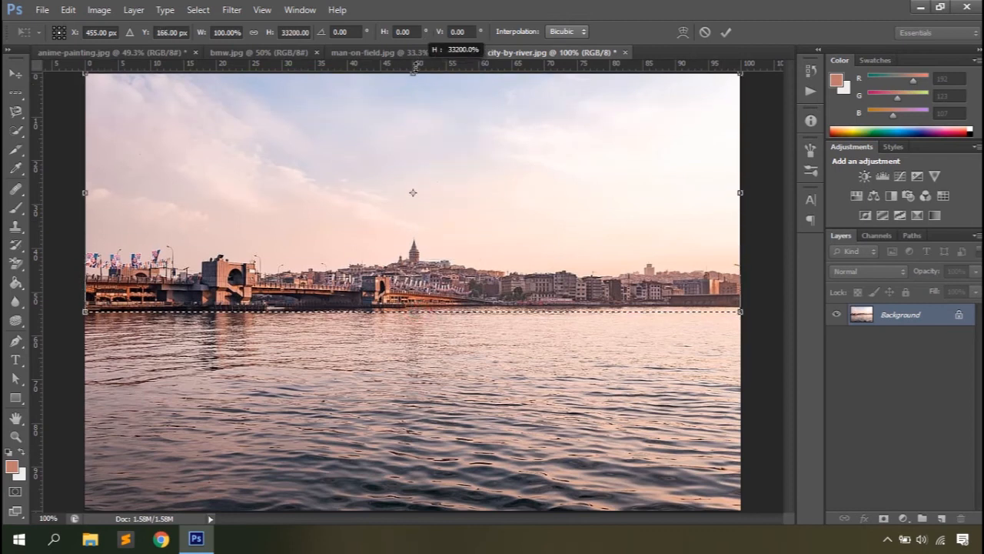
left_click(726, 33)
right_click(501, 206)
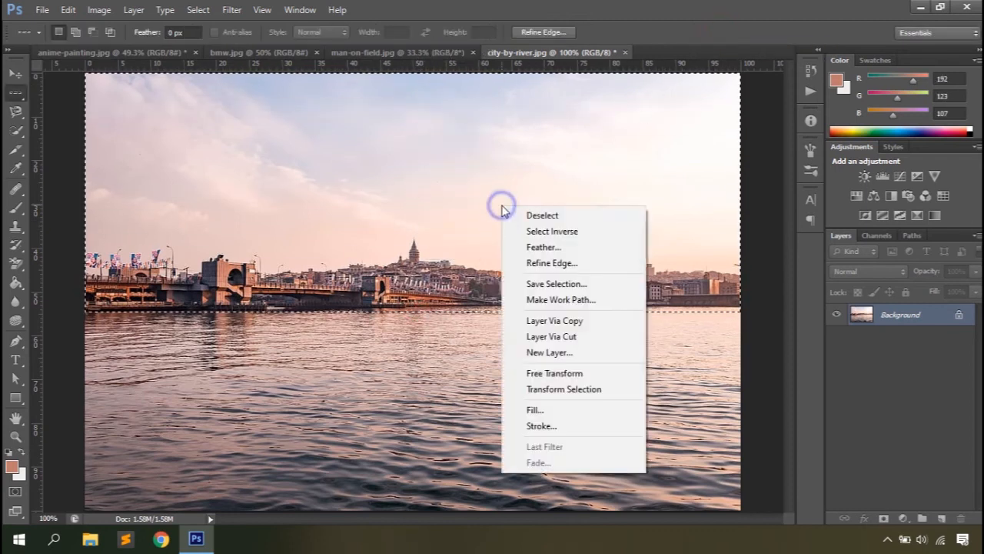
left_click(567, 321)
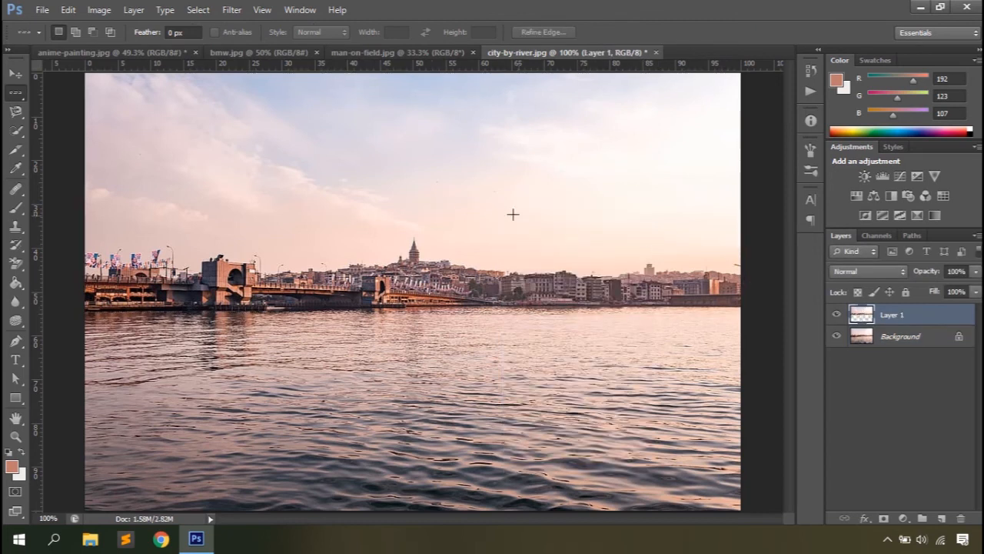
Flip the copied layer down over the water with Free Transform at -82.83% height, and set its opacity to 38%.
left_click(69, 9)
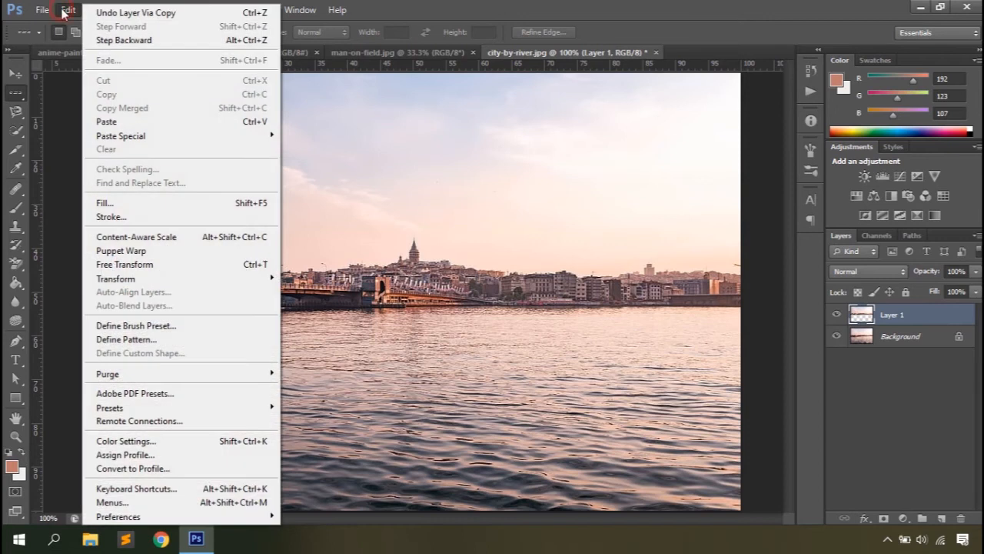
left_click(163, 267)
left_click_drag(413, 73, 403, 512)
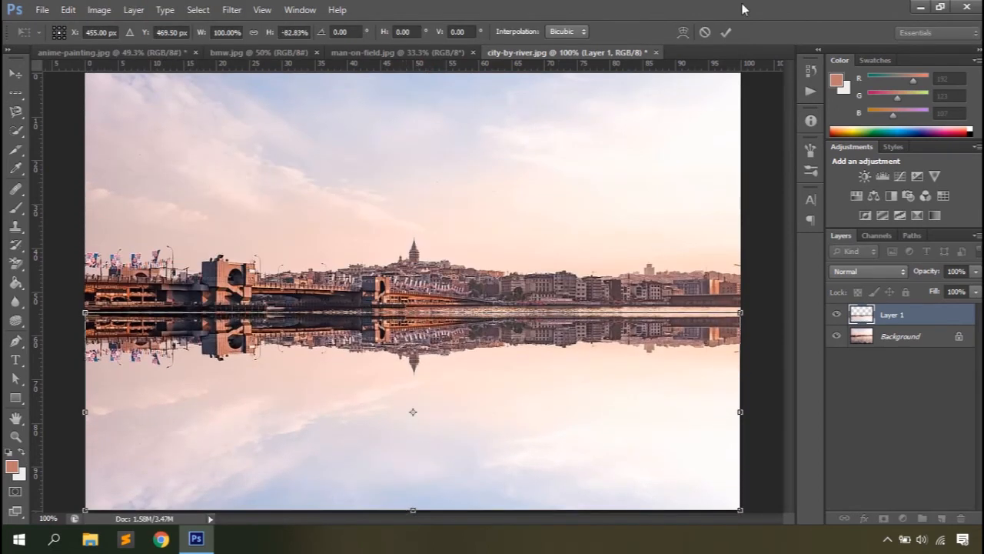
left_click(724, 34)
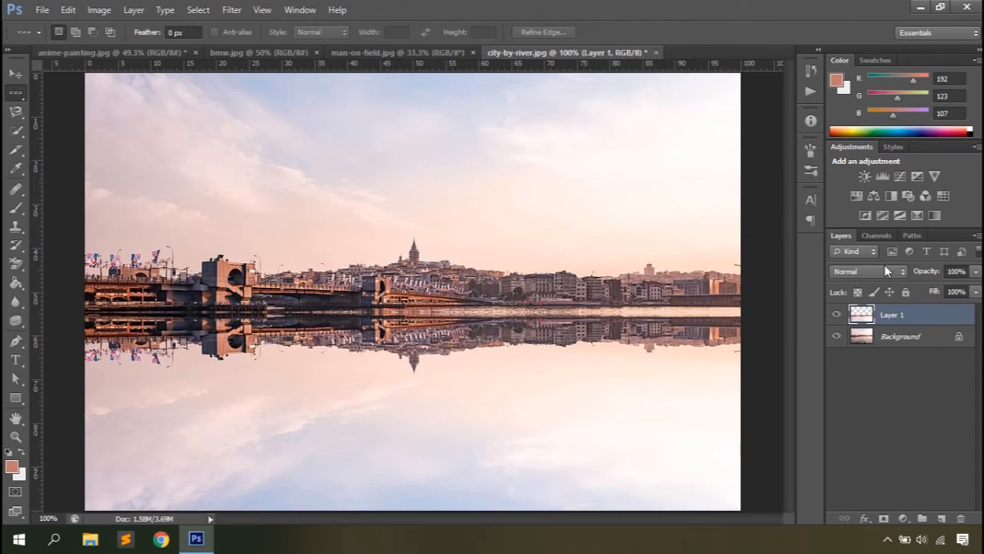
mouse_move(930, 273)
left_mouse_down()
mouse_move(901, 281)
mouse_move(922, 278)
left_mouse_up()
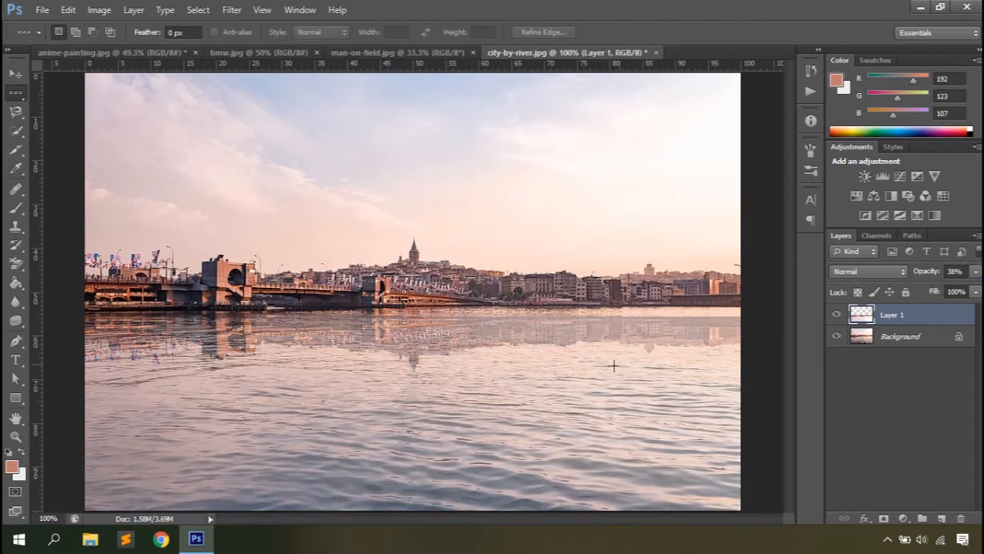